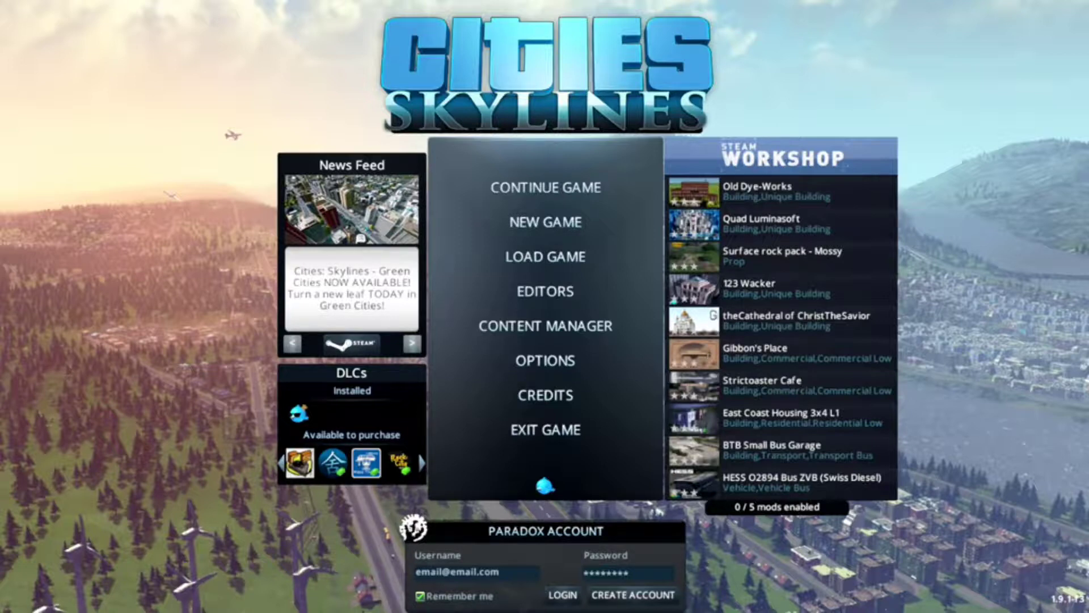
# Step through the main menu options with the arrow keys to reach NEW GAME.
pyautogui.press('Up')
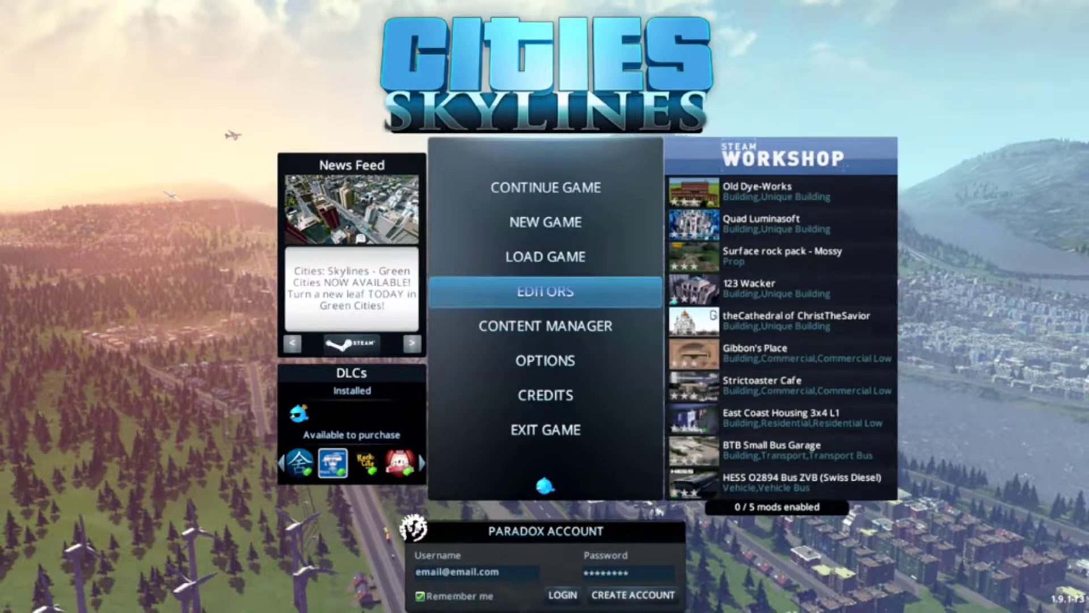
pyautogui.press('Up')
pyautogui.press('Up')
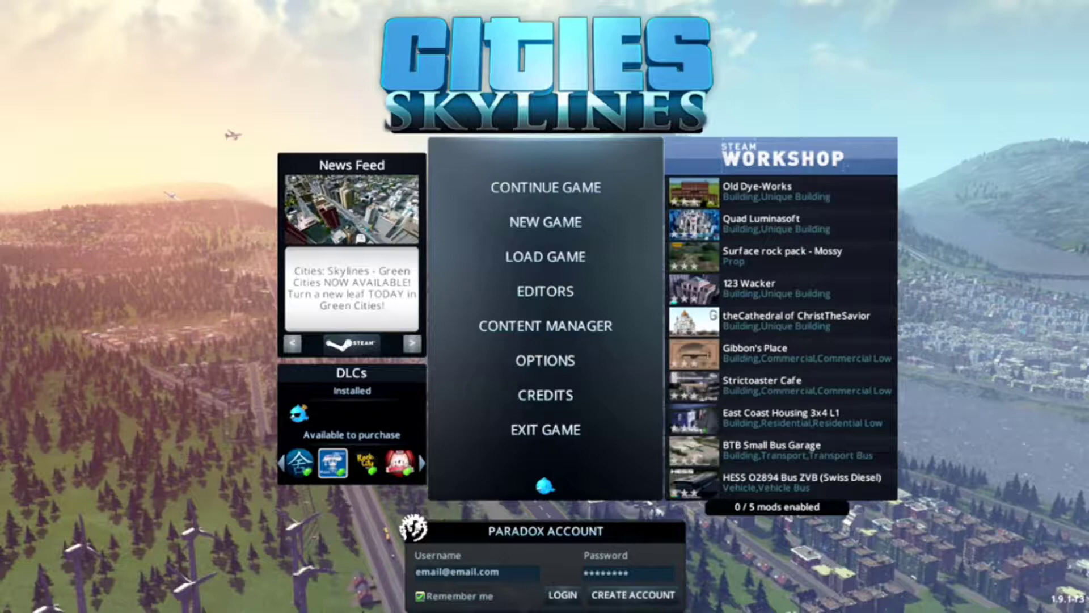
pyautogui.press('Down')
pyautogui.press('Down')
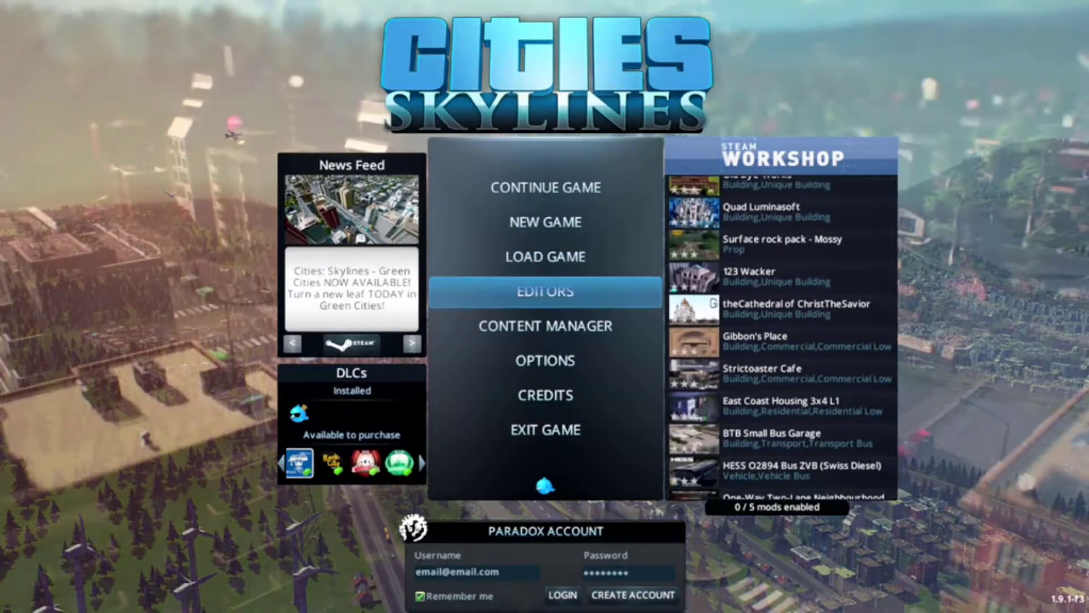
pyautogui.press('Up')
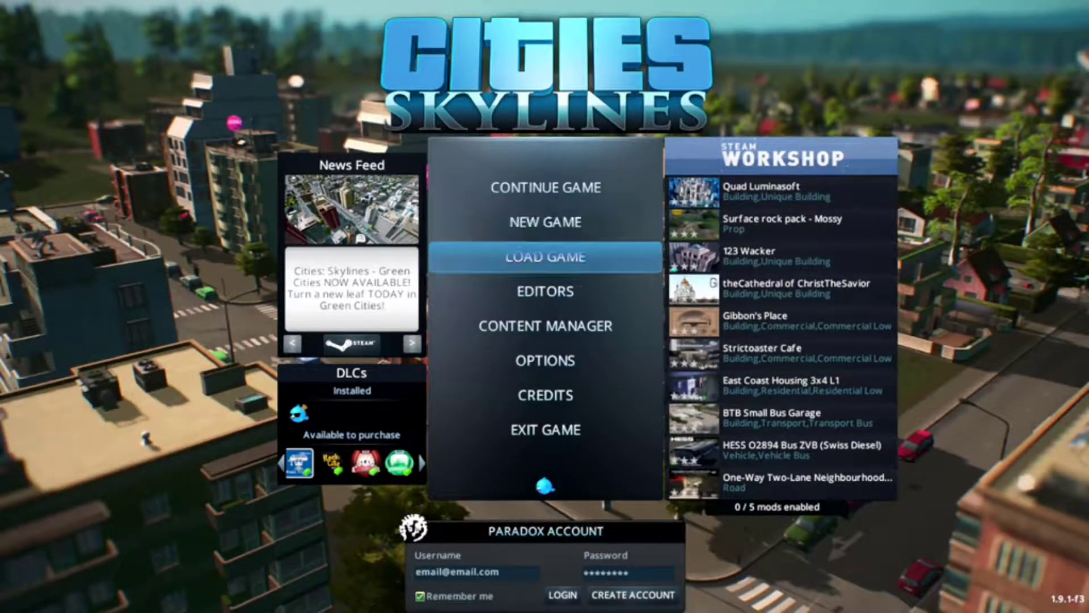
pyautogui.press('Up')
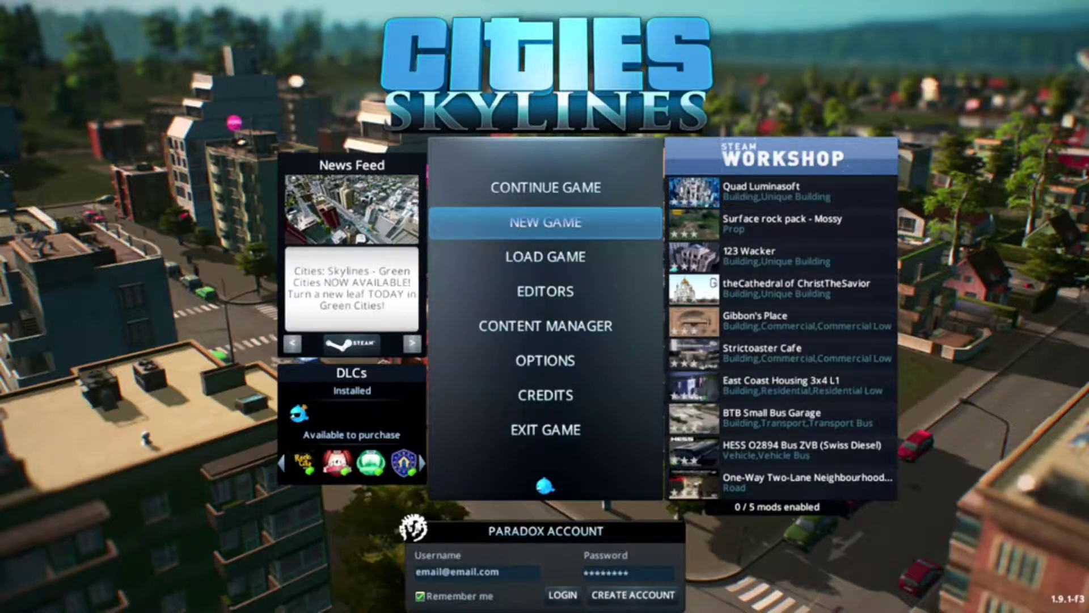
# Select the Riverrun map for the city Rockdale after briefly previewing Islands.
pyautogui.press('Return')
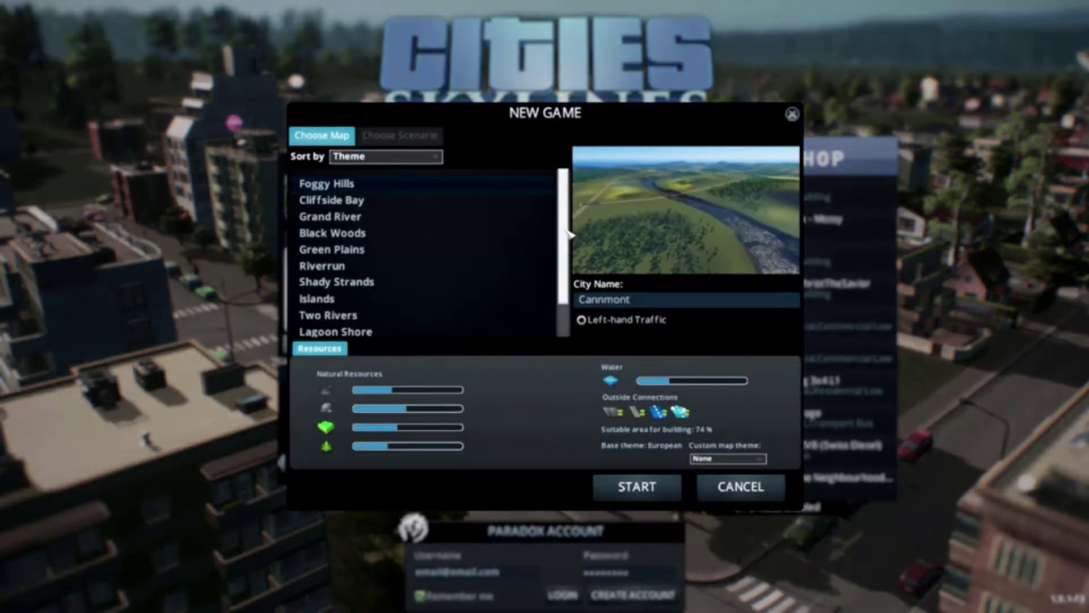
pyautogui.scroll(-2, 442, 266)
pyautogui.scroll(-1, 405, 291)
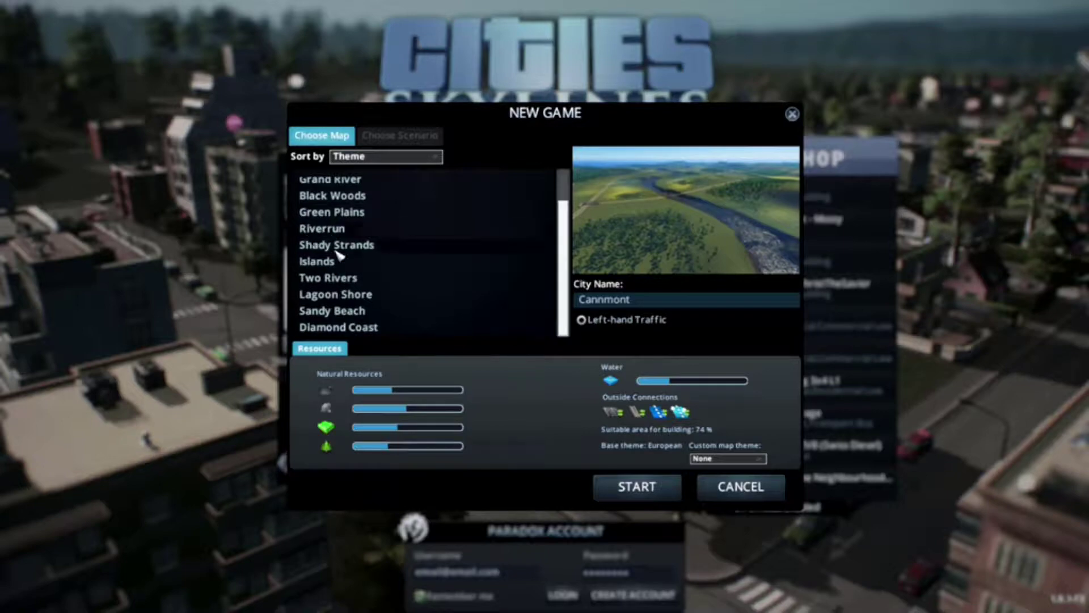
pyautogui.click(341, 229)
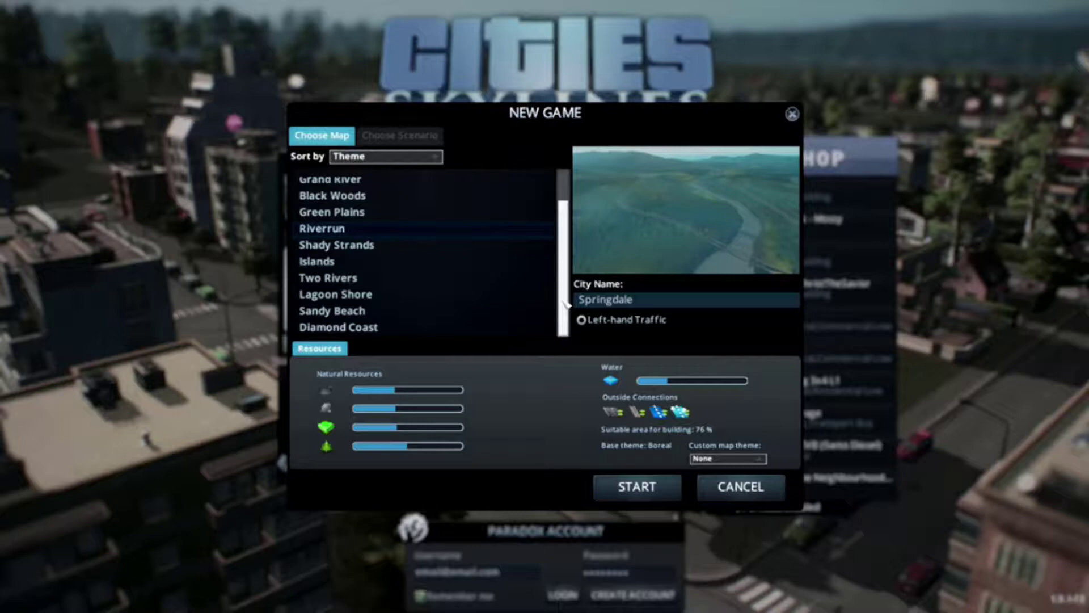
pyautogui.click(392, 261)
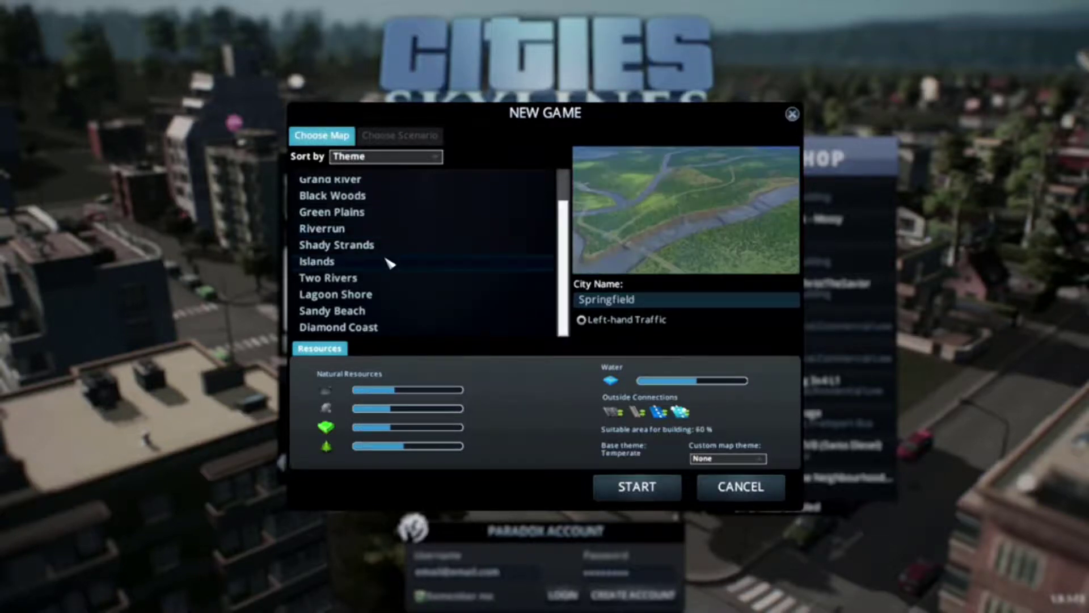
pyautogui.click(364, 239)
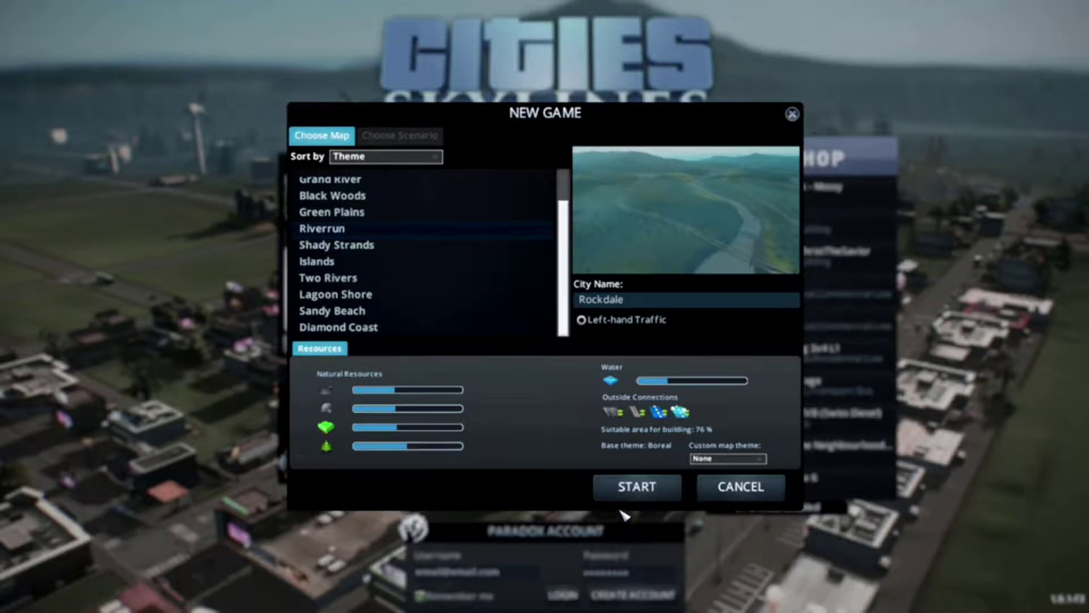
# Start Rockdale on Riverrun and wait for the map to load with €70,000.
pyautogui.click(635, 489)
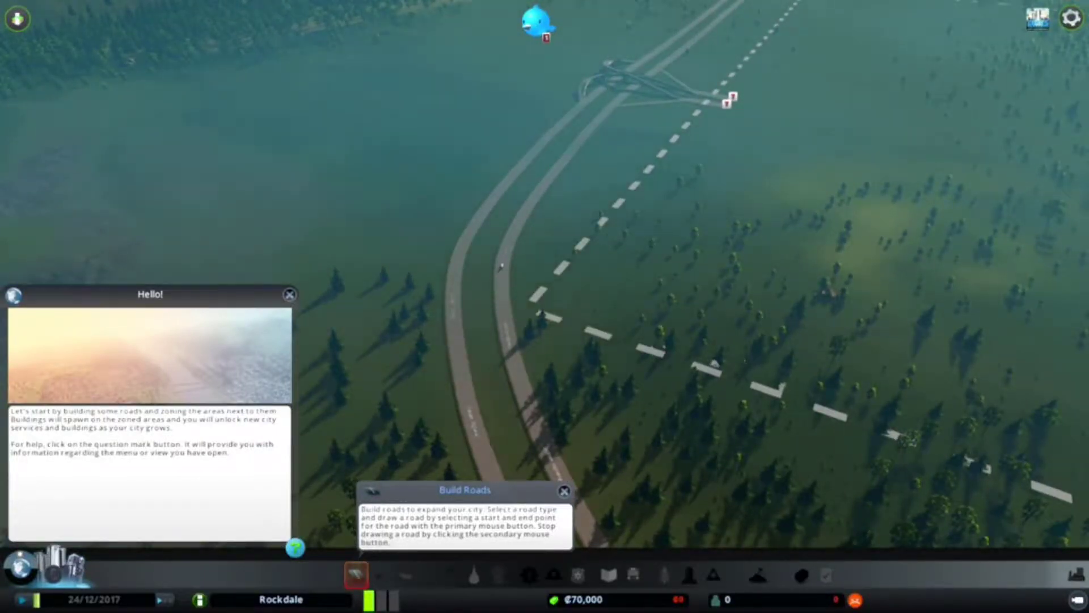
pyautogui.scroll(-3, 925, 289)
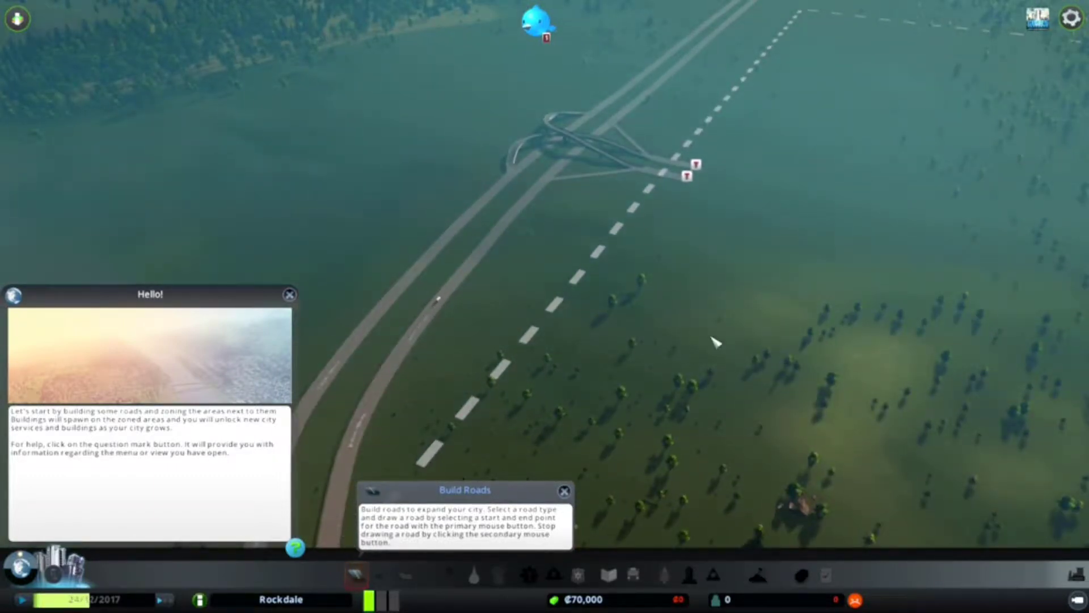
# Move the view to the highway interchange and close the Hello! welcome panel.
pyautogui.press('q')
pyautogui.press('s')
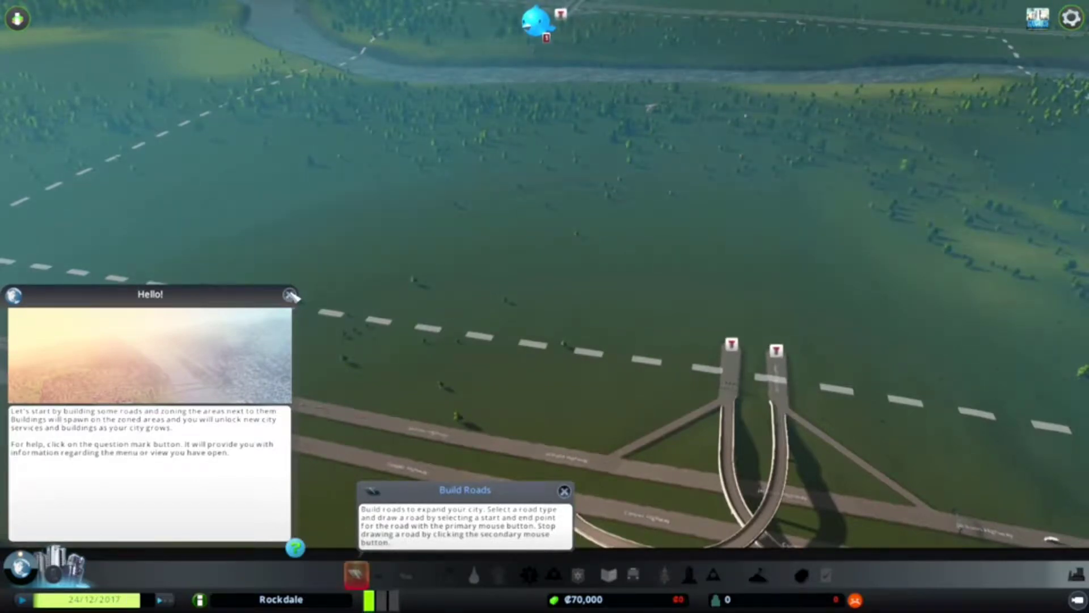
pyautogui.click(292, 295)
pyautogui.scroll(2, 580, 356)
pyautogui.scroll(2, 579, 356)
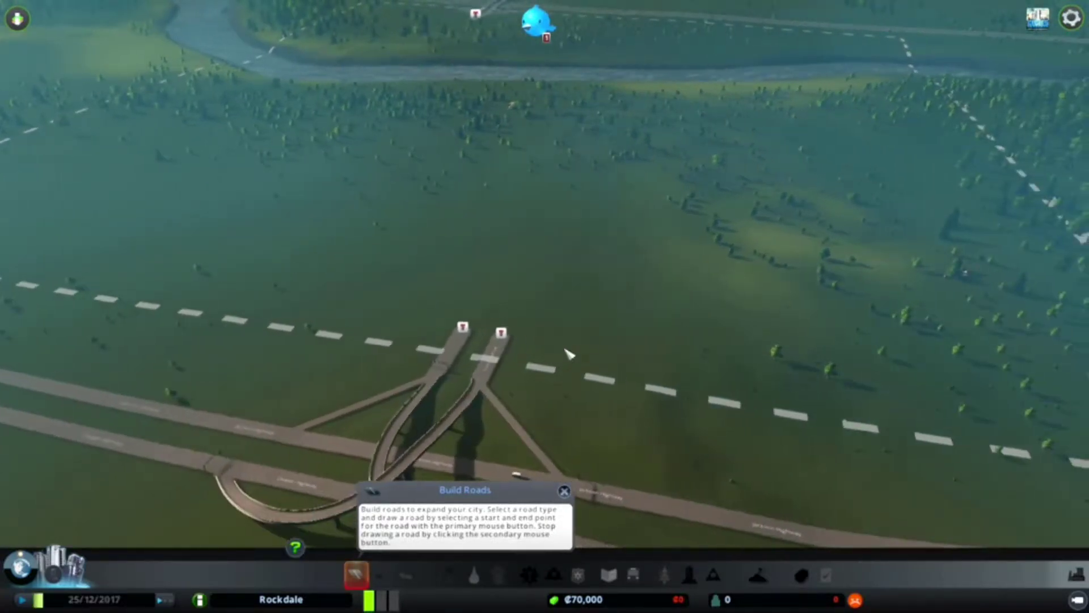
# Bring up the road types, with the Two-Lane Road at €40 per cell.
pyautogui.press('w')
pyautogui.press('w')
pyautogui.press('q')
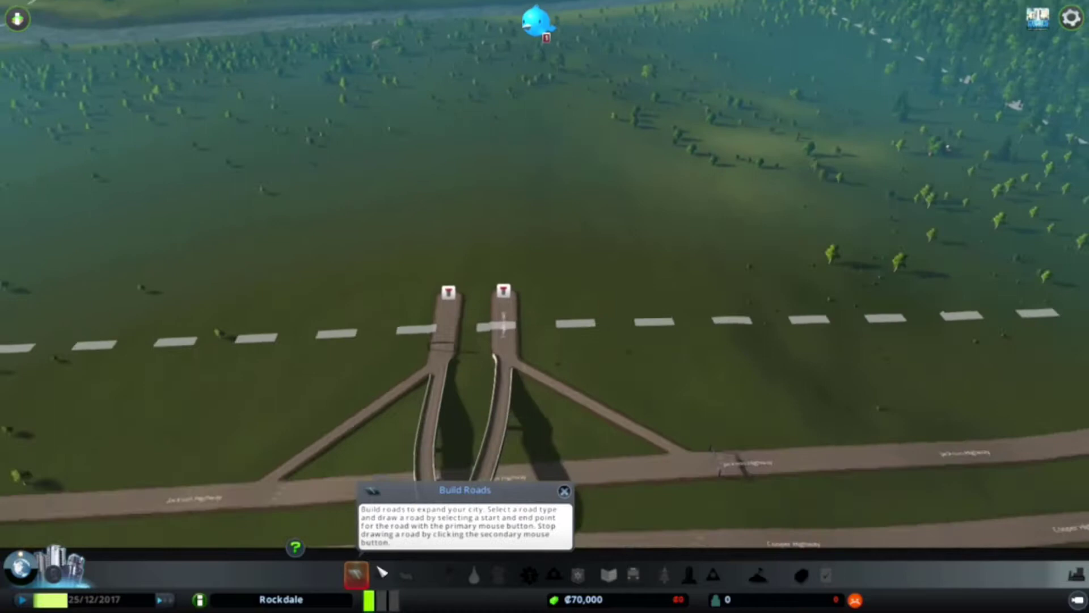
pyautogui.click(358, 576)
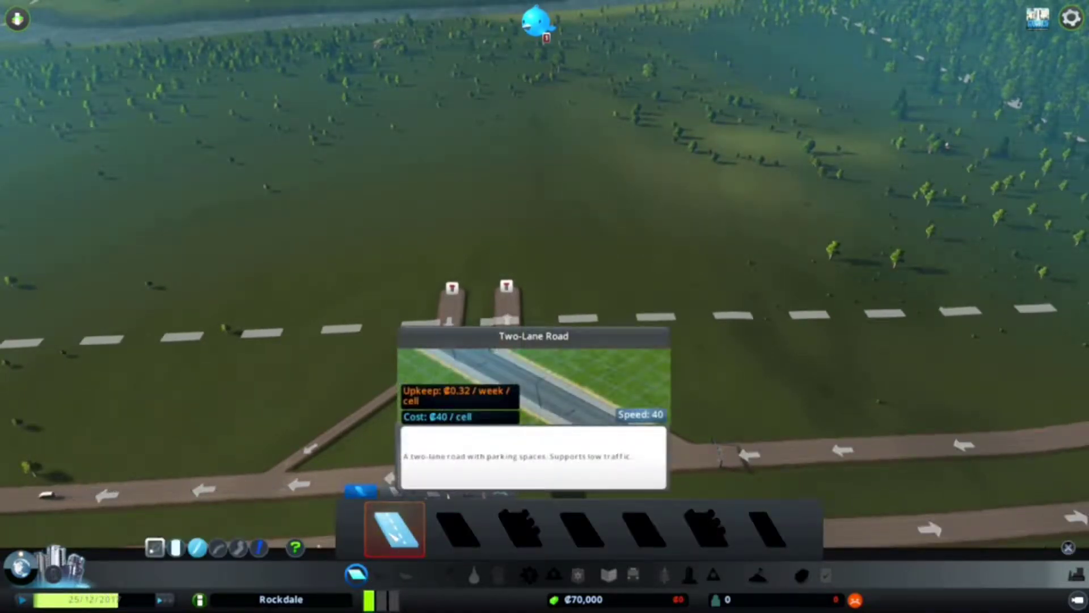
# Lay two parallel Two-Lane Road segments from the exit stubs, leaving €67,838.
pyautogui.click(396, 530)
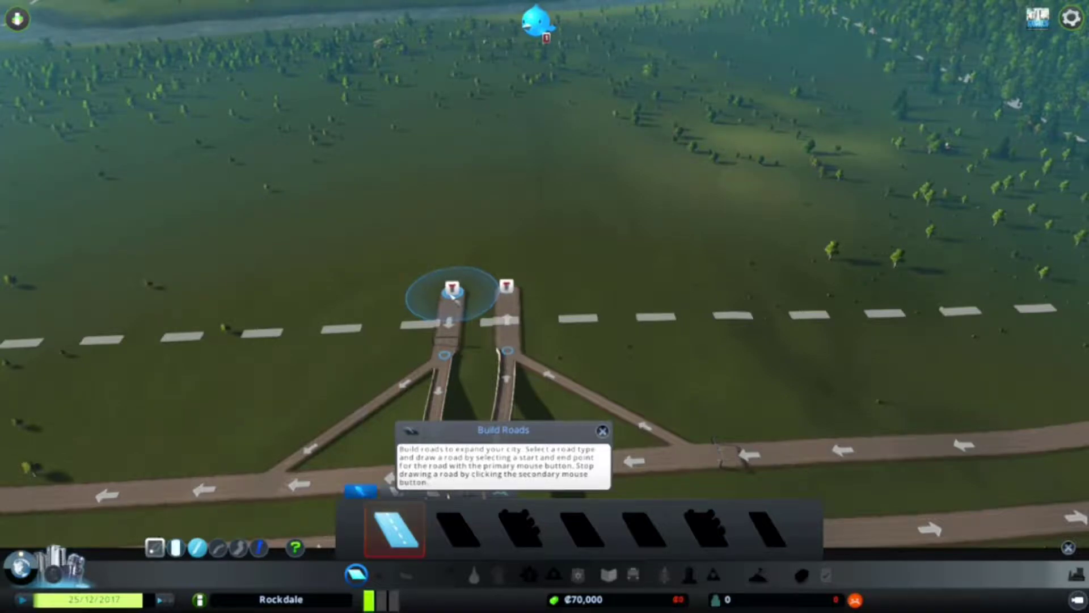
pyautogui.click(453, 293)
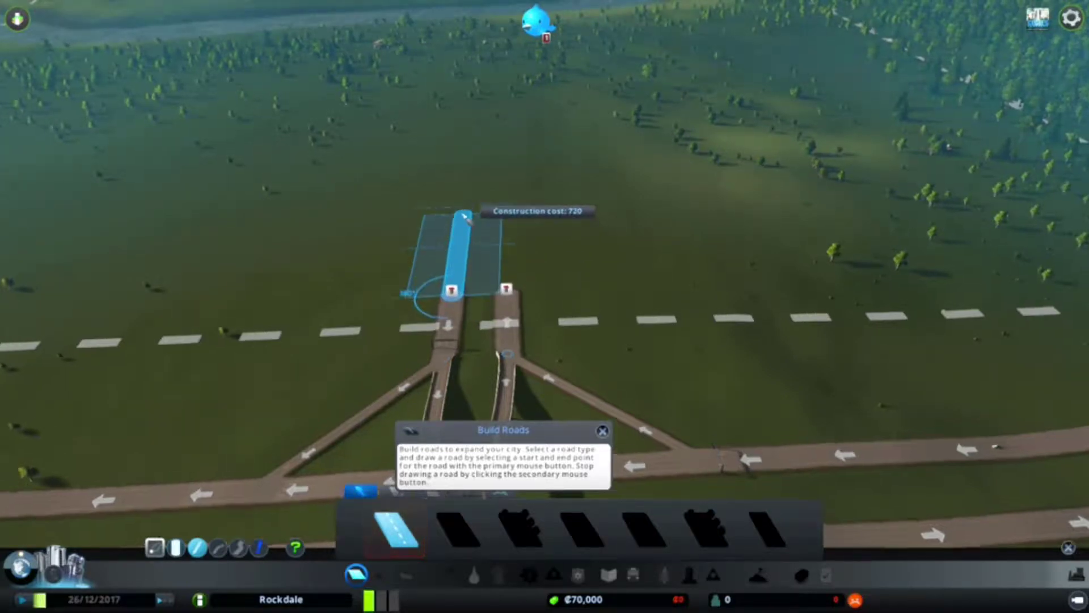
pyautogui.scroll(-2, 464, 217)
pyautogui.scroll(3, 431, 285)
pyautogui.scroll(2, 432, 286)
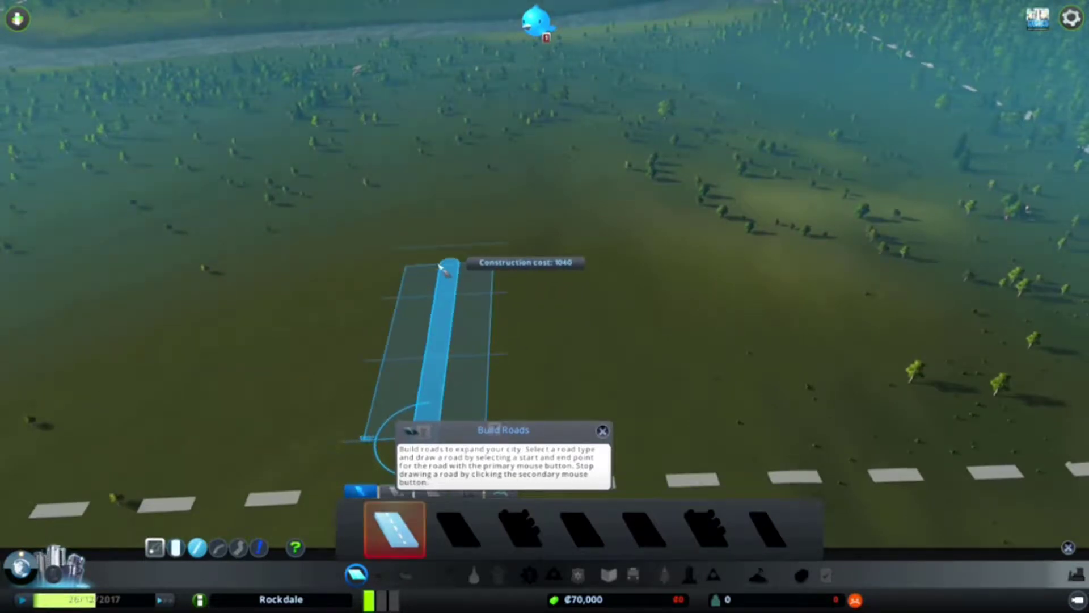
pyautogui.click(451, 261)
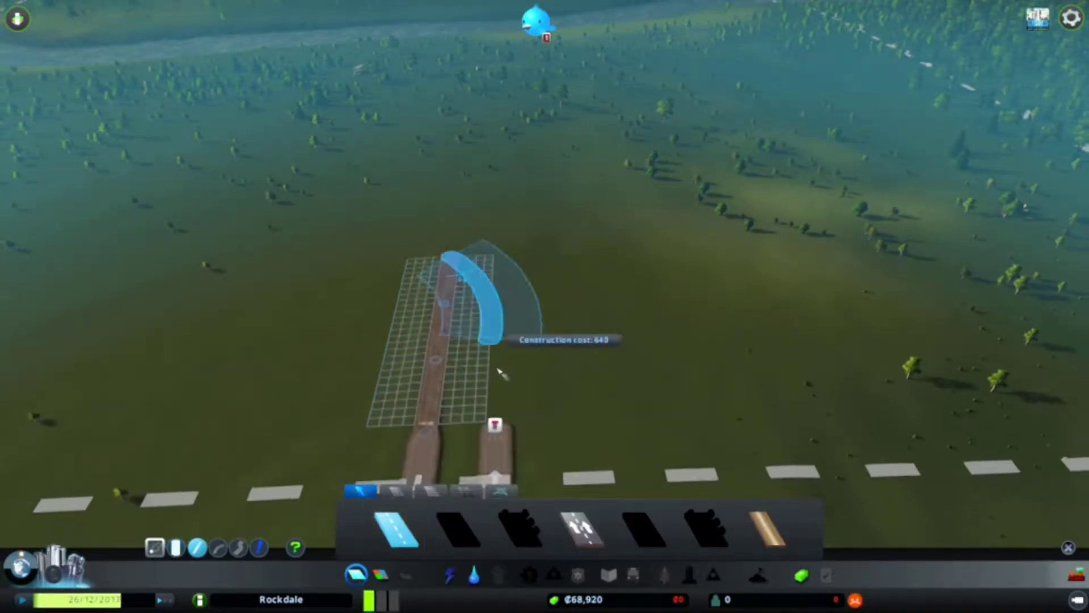
pyautogui.scroll(-3, 477, 281)
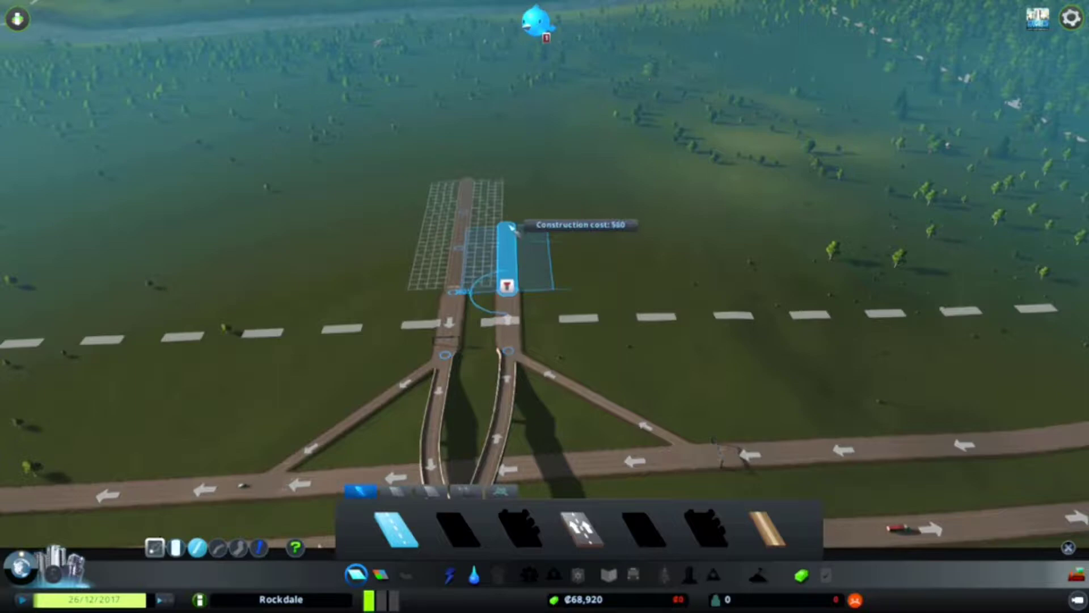
pyautogui.click(510, 238)
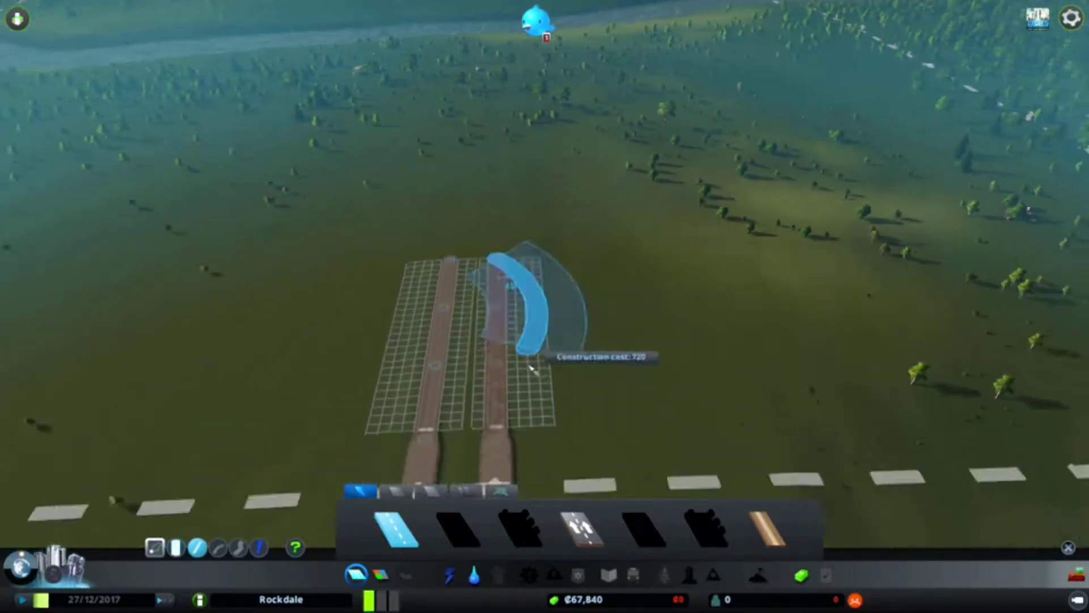
pyautogui.scroll(-3, 498, 298)
pyautogui.rightClick(561, 208)
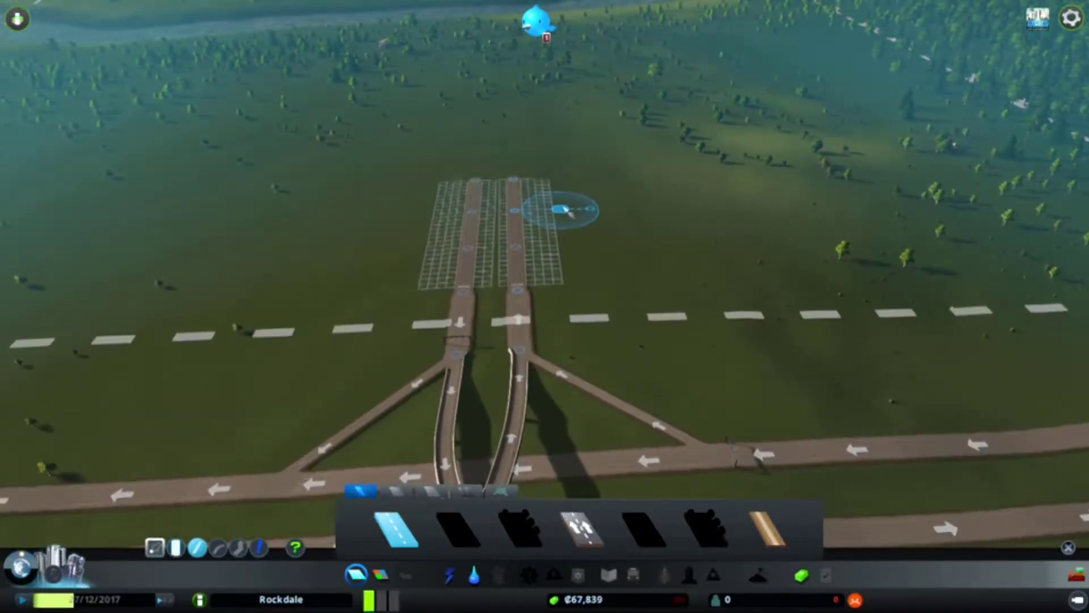
pyautogui.scroll(-3, 562, 208)
pyautogui.press('w')
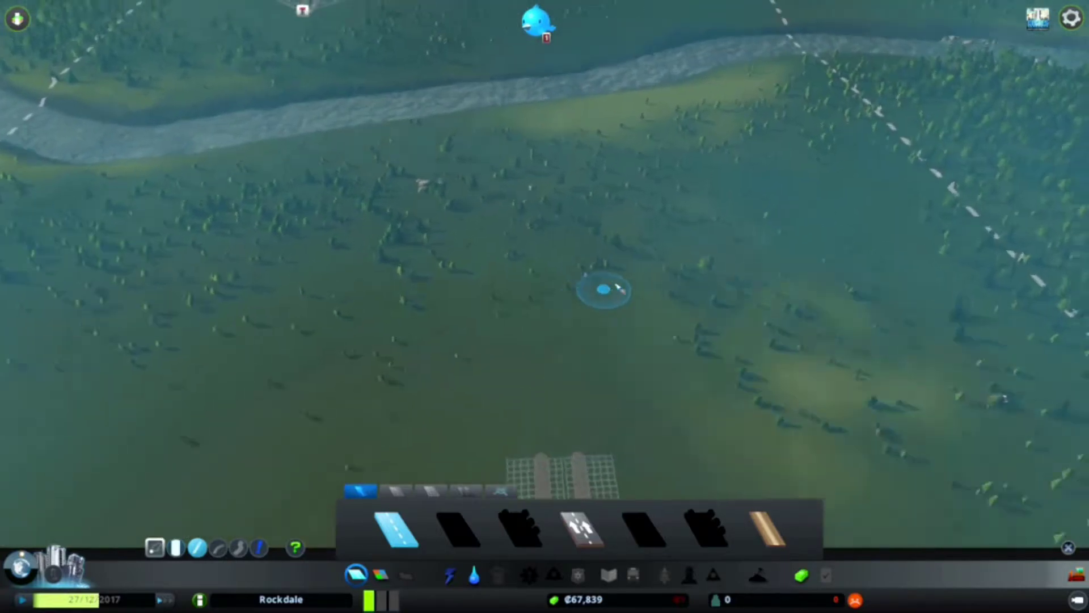
pyautogui.scroll(3, 619, 292)
# Build a road branching to the right off the road grid.
pyautogui.click(473, 393)
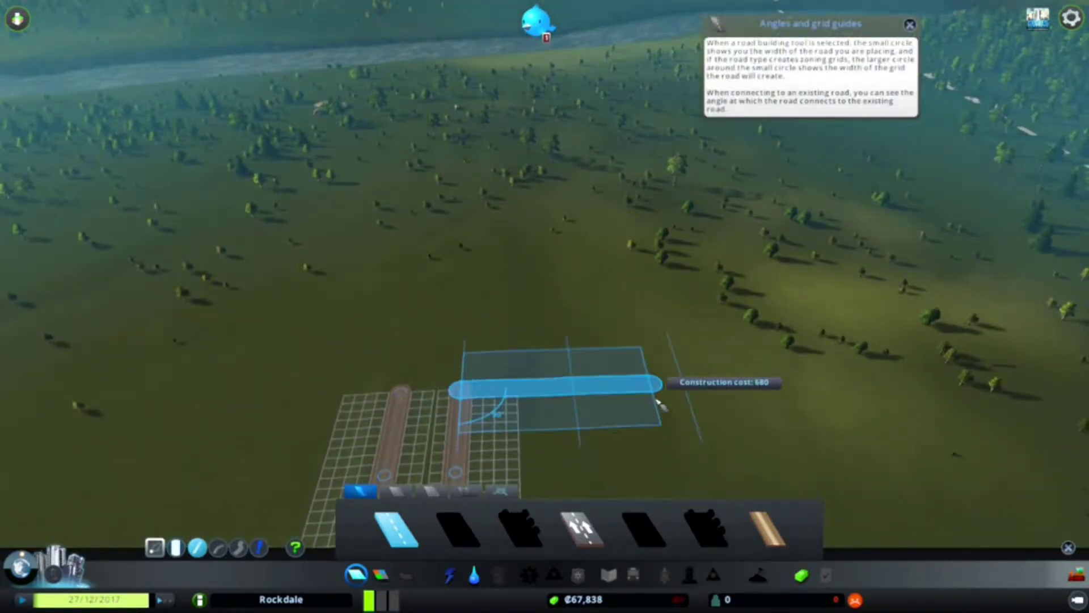
pyautogui.click(657, 387)
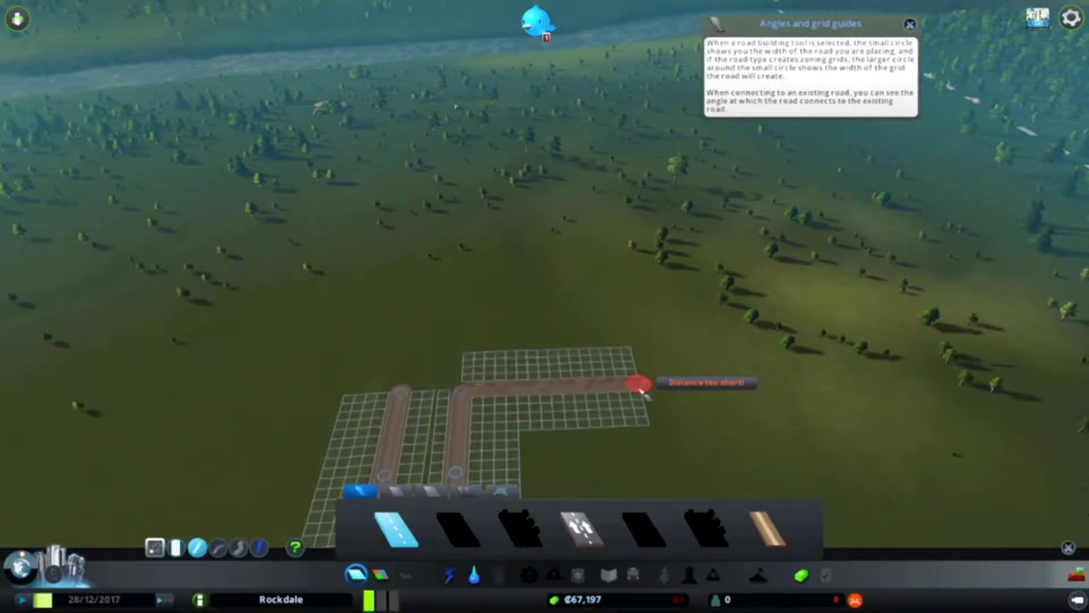
pyautogui.rightClick(778, 316)
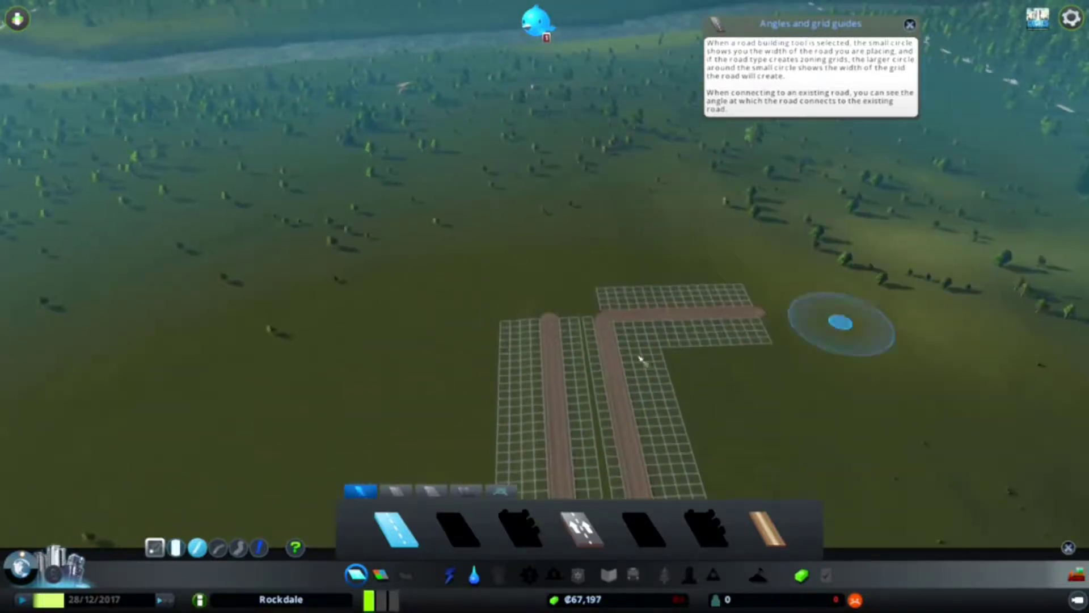
# Extend the road to the left and along the top left.
pyautogui.click(549, 336)
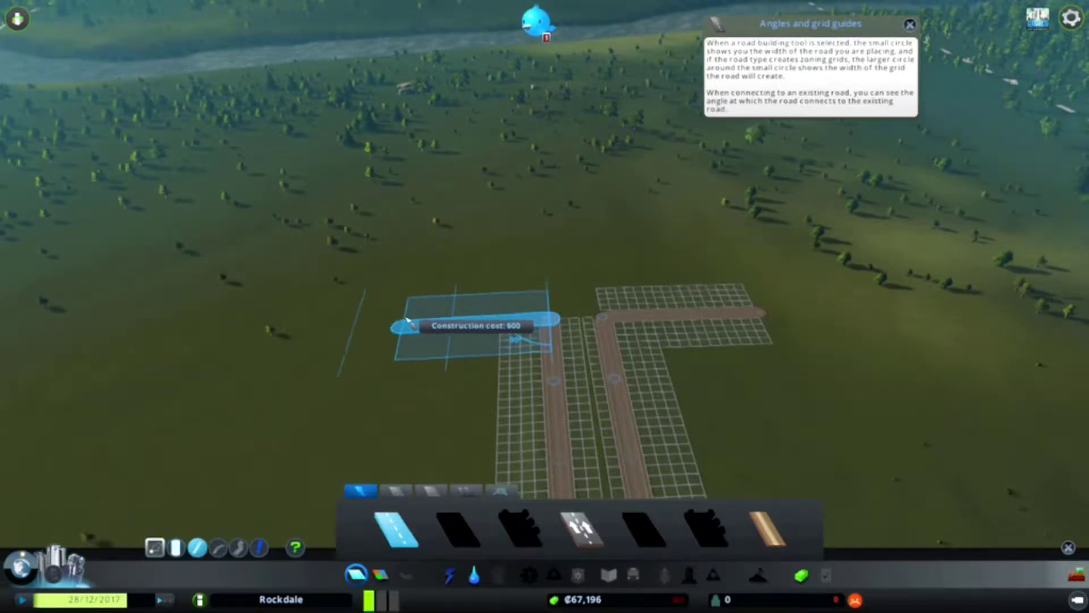
pyautogui.click(407, 321)
pyautogui.scroll(-2, 409, 334)
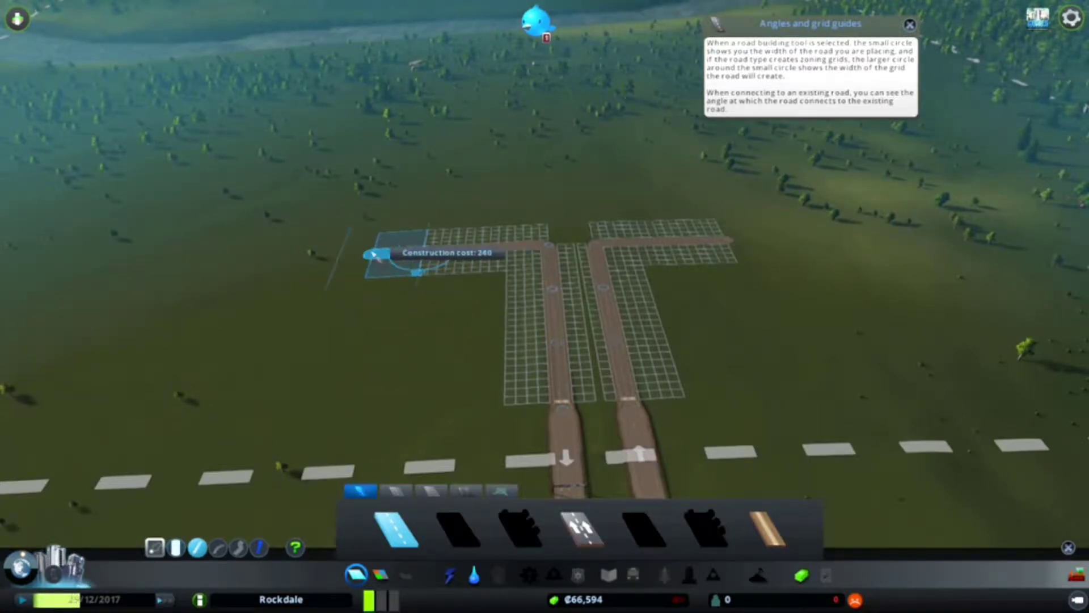
pyautogui.click(356, 254)
# Add a road stretch running rightward from the top road's end.
pyautogui.press('d')
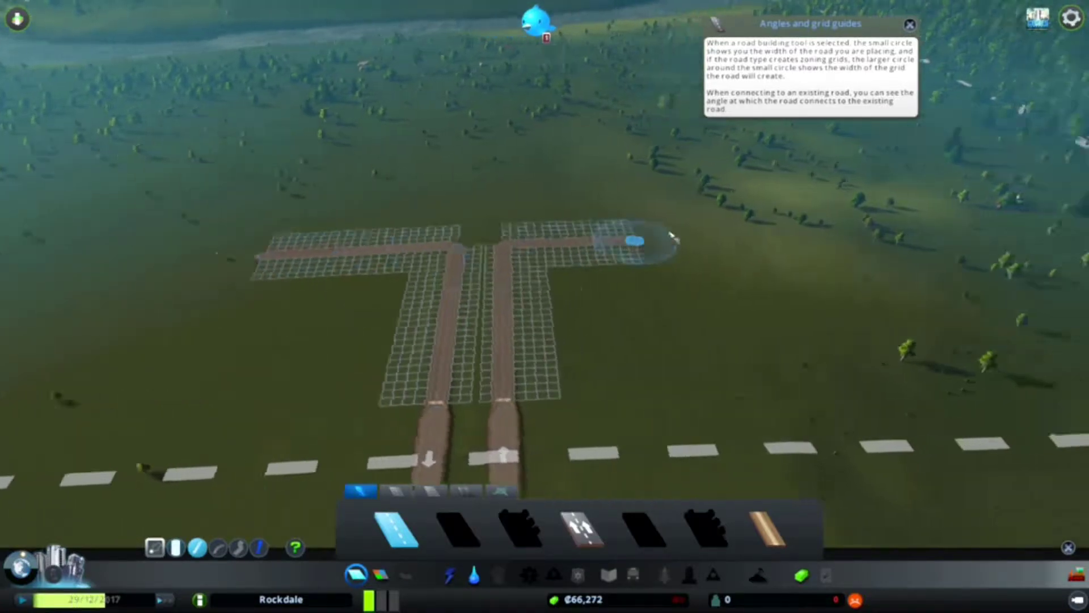
pyautogui.click(452, 317)
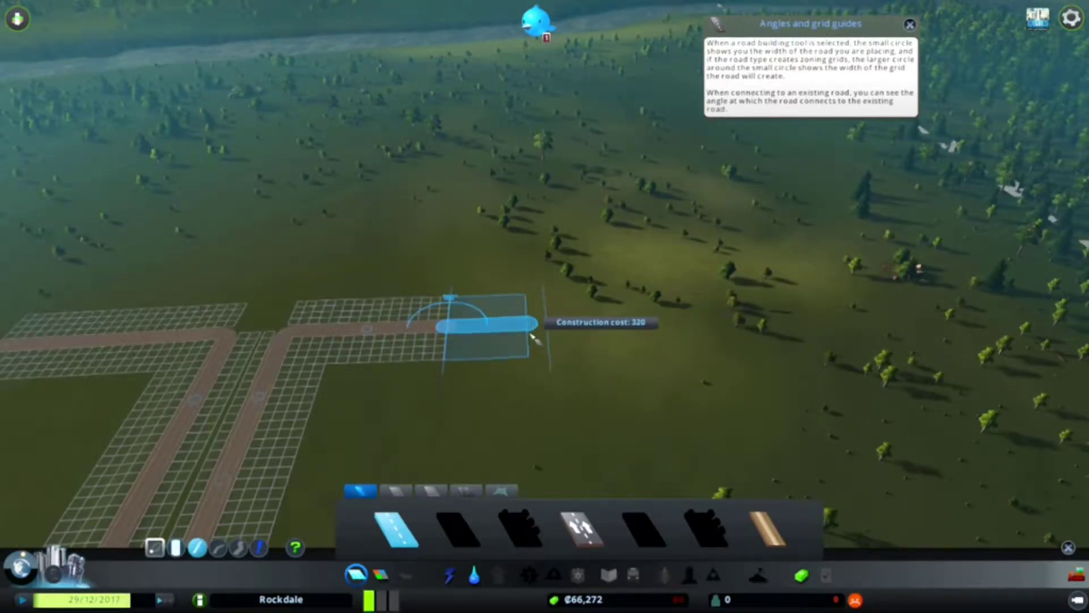
pyautogui.click(532, 339)
pyautogui.press('s')
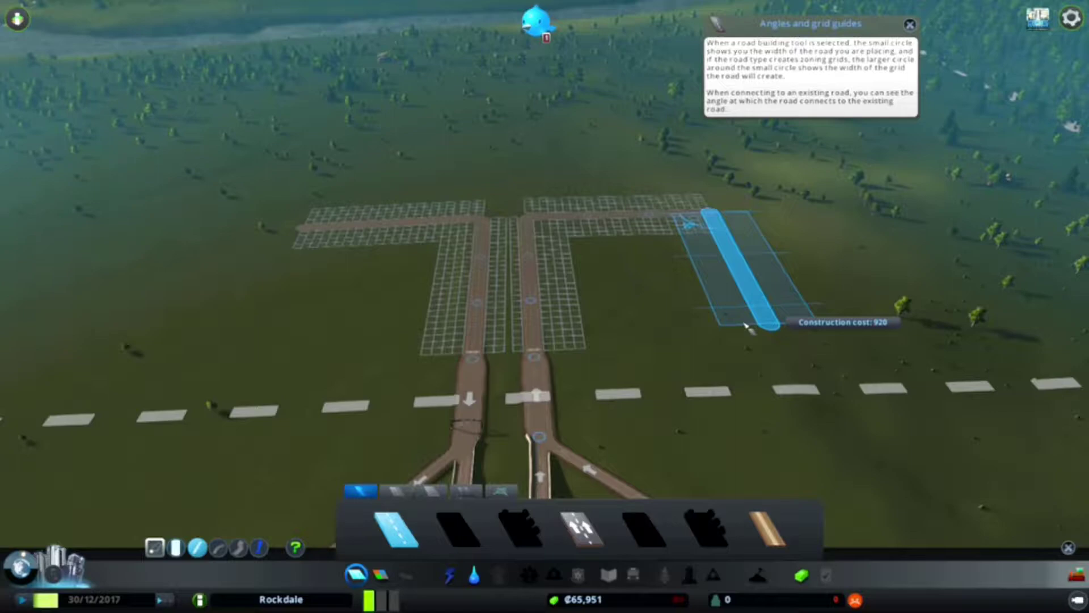
# Build roads running down from the right and left outer ends.
pyautogui.click(779, 363)
pyautogui.press('w')
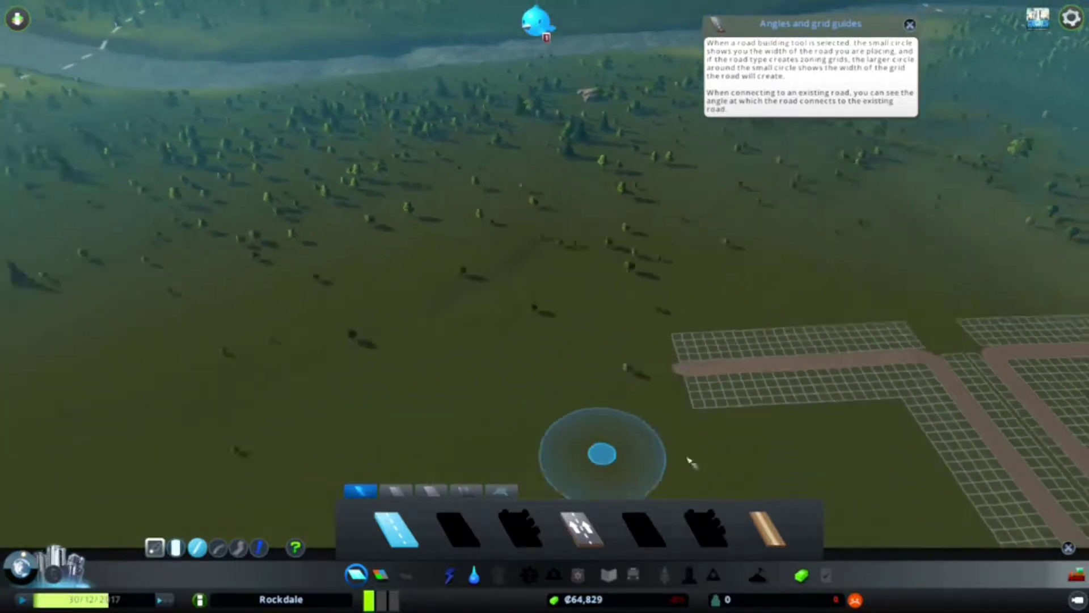
pyautogui.press('s')
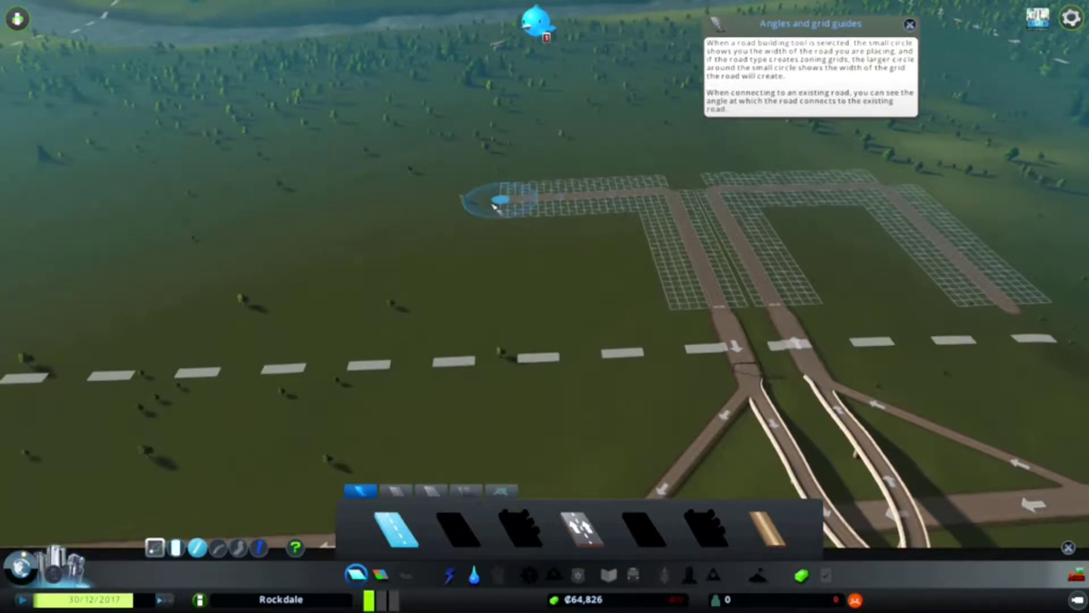
pyautogui.click(499, 203)
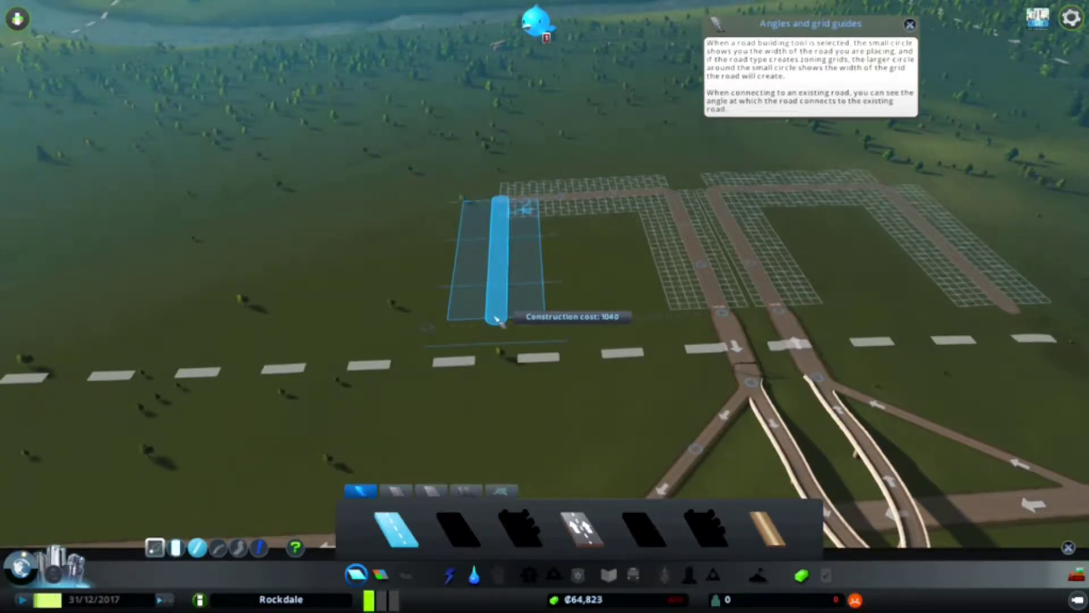
pyautogui.click(496, 316)
# Connect the two central roads with a short link at the top, leaving €63,571.
pyautogui.press('s')
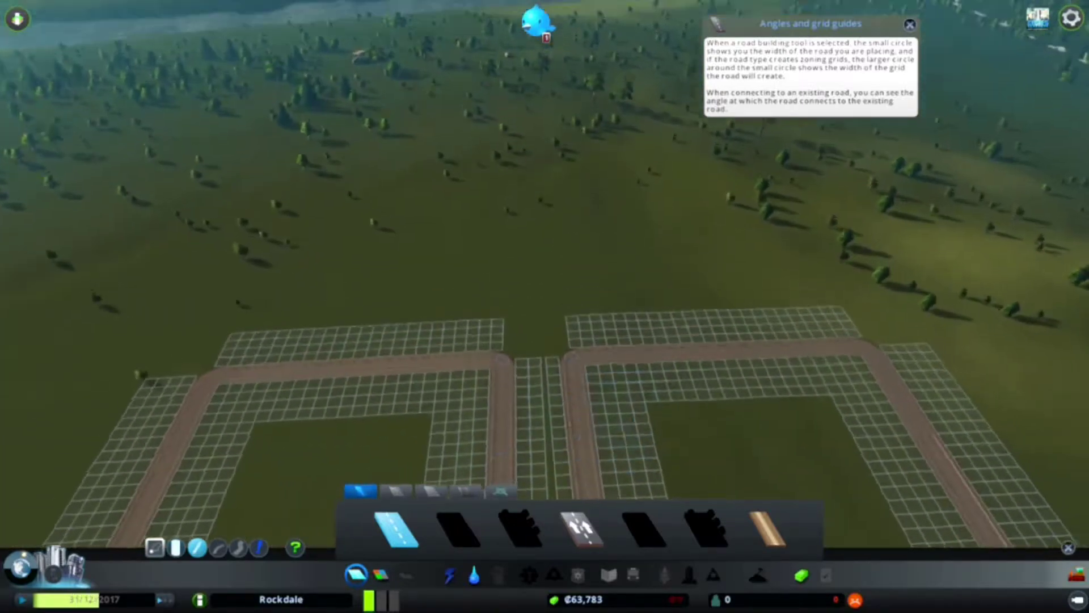
pyautogui.press('s')
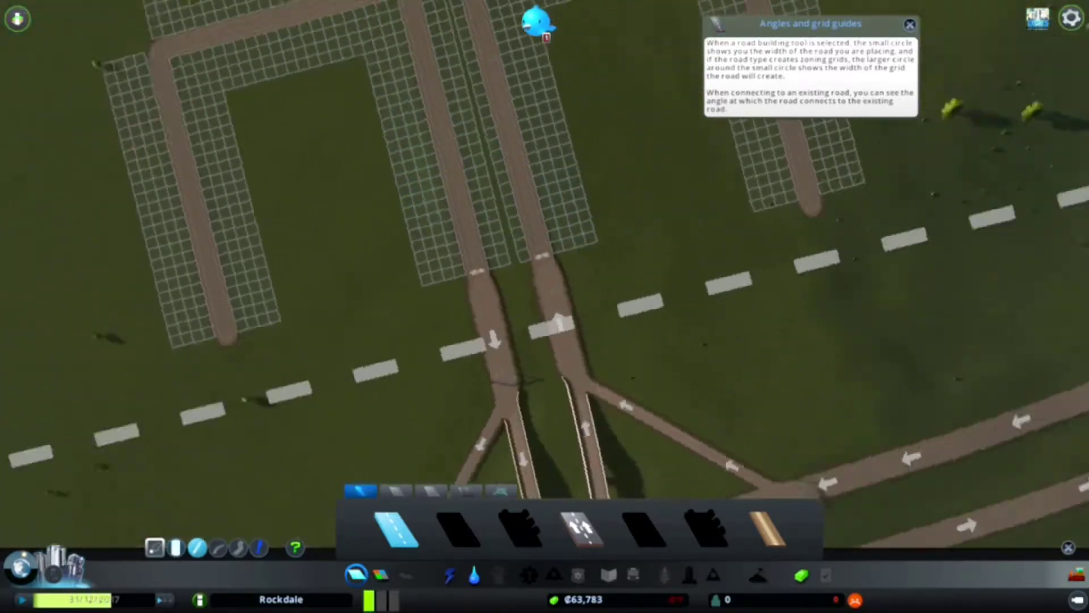
pyautogui.press('q')
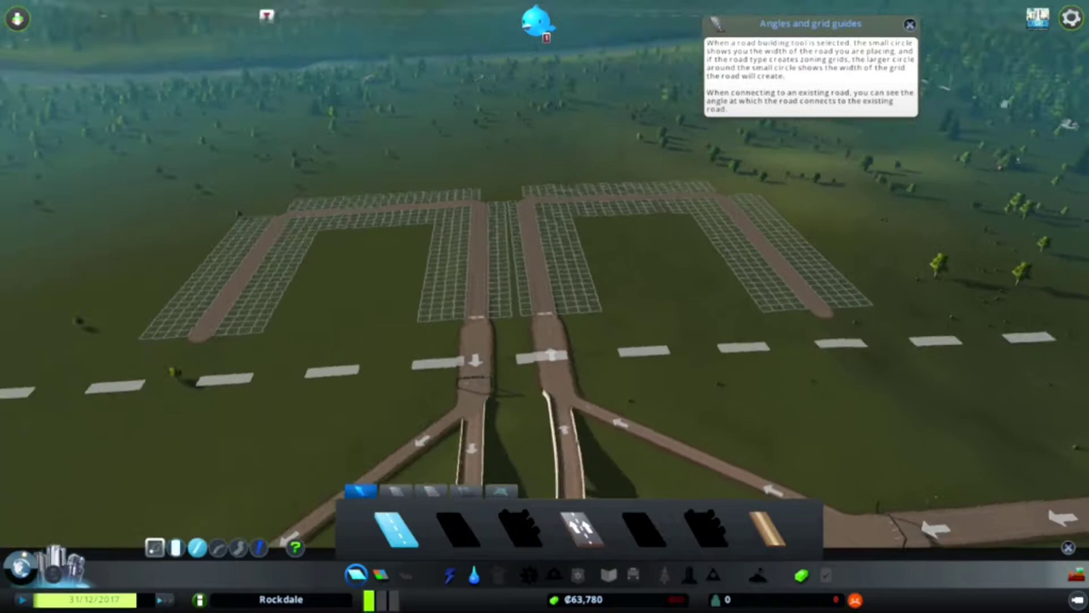
pyautogui.scroll(3, 545, 307)
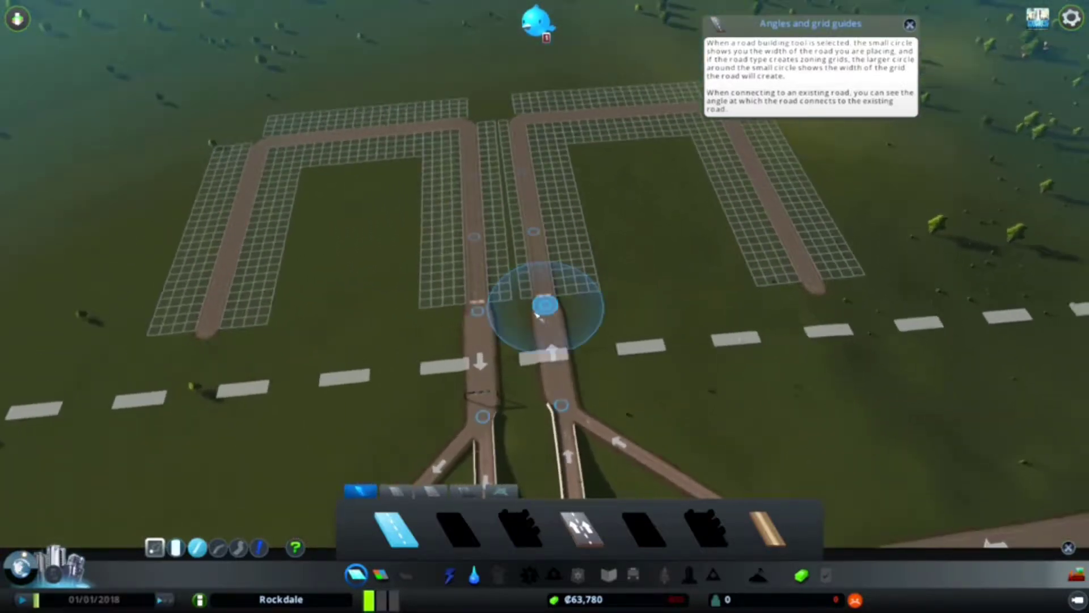
pyautogui.scroll(-3, 579, 300)
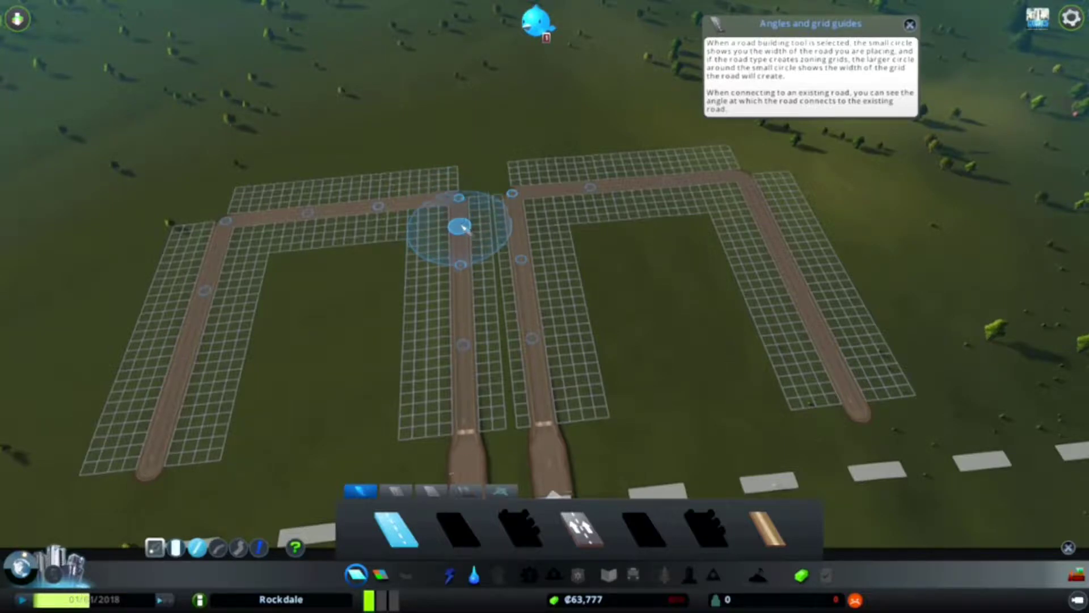
pyautogui.click(457, 200)
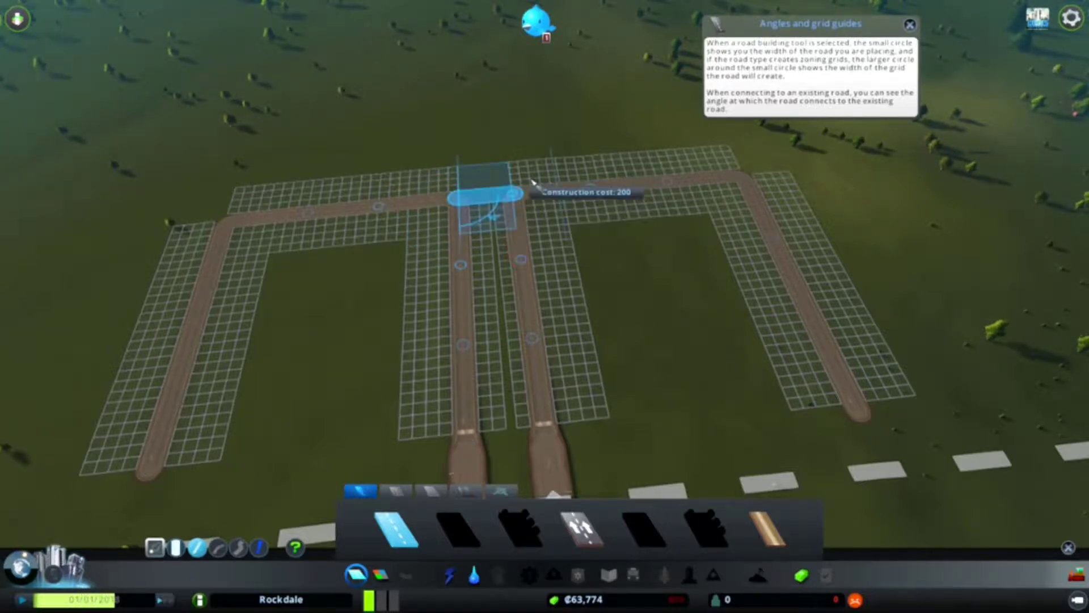
pyautogui.click(533, 182)
pyautogui.scroll(2, 545, 255)
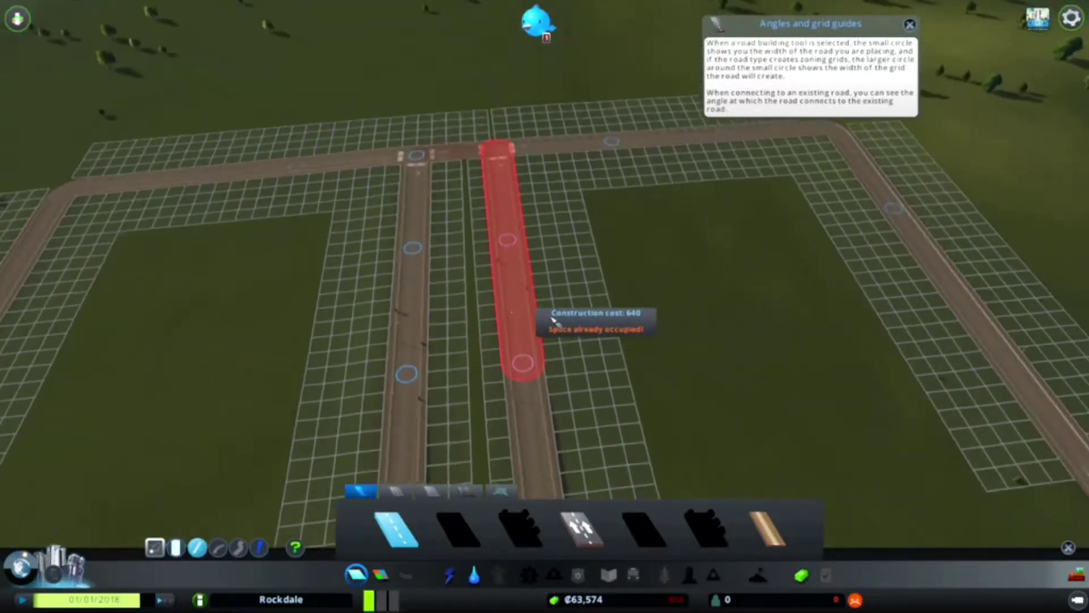
pyautogui.rightClick(553, 319)
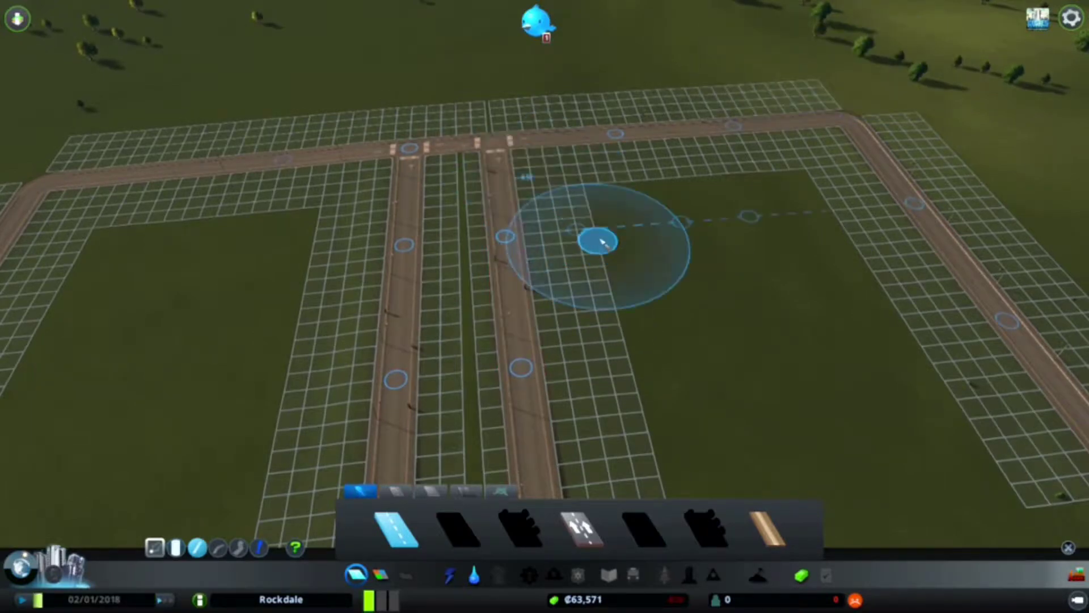
pyautogui.press('Escape')
pyautogui.click(515, 293)
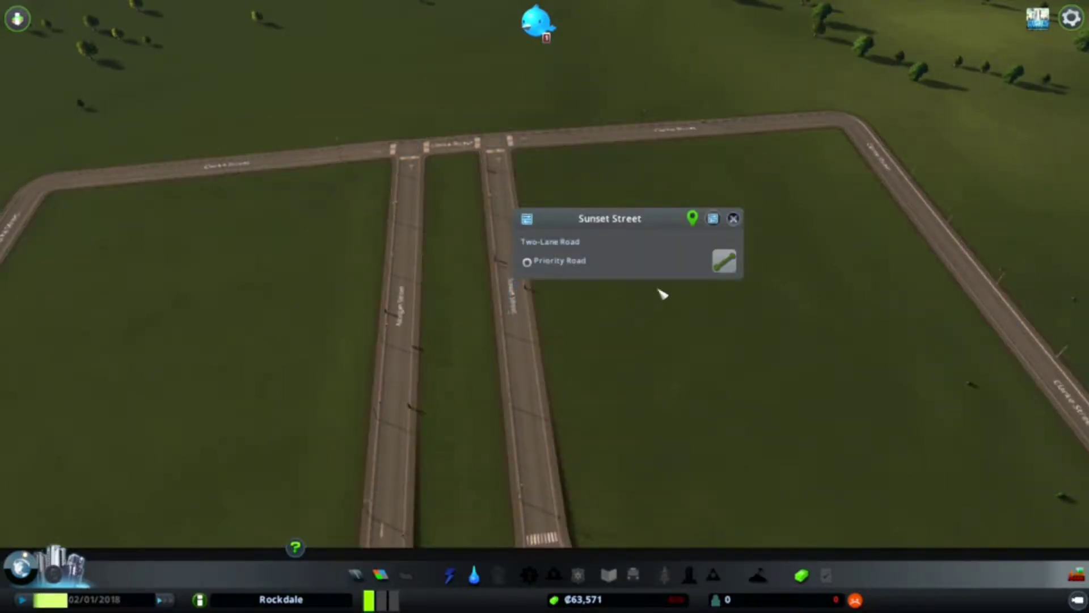
pyautogui.scroll(2, 622, 374)
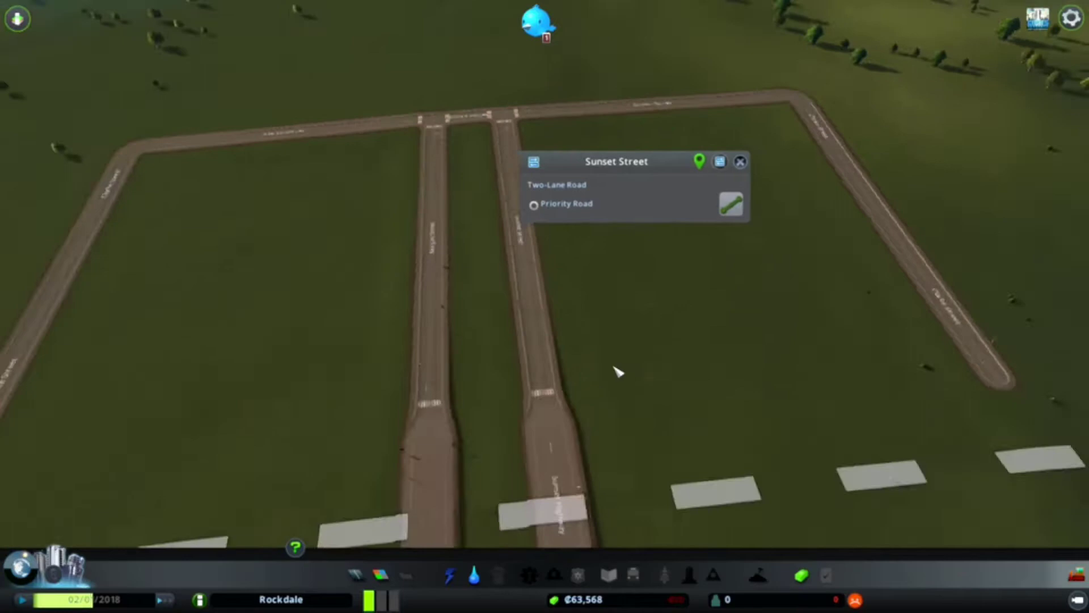
pyautogui.scroll(2, 596, 426)
pyautogui.scroll(2, 587, 451)
pyautogui.scroll(-3, 629, 449)
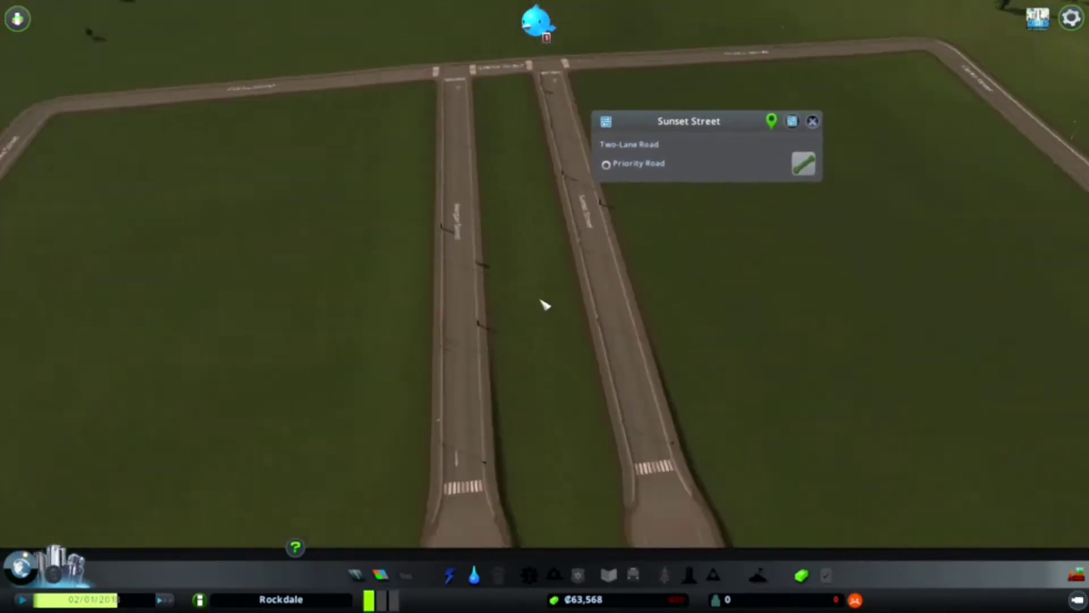
pyautogui.scroll(-3, 553, 307)
pyautogui.scroll(-2, 510, 273)
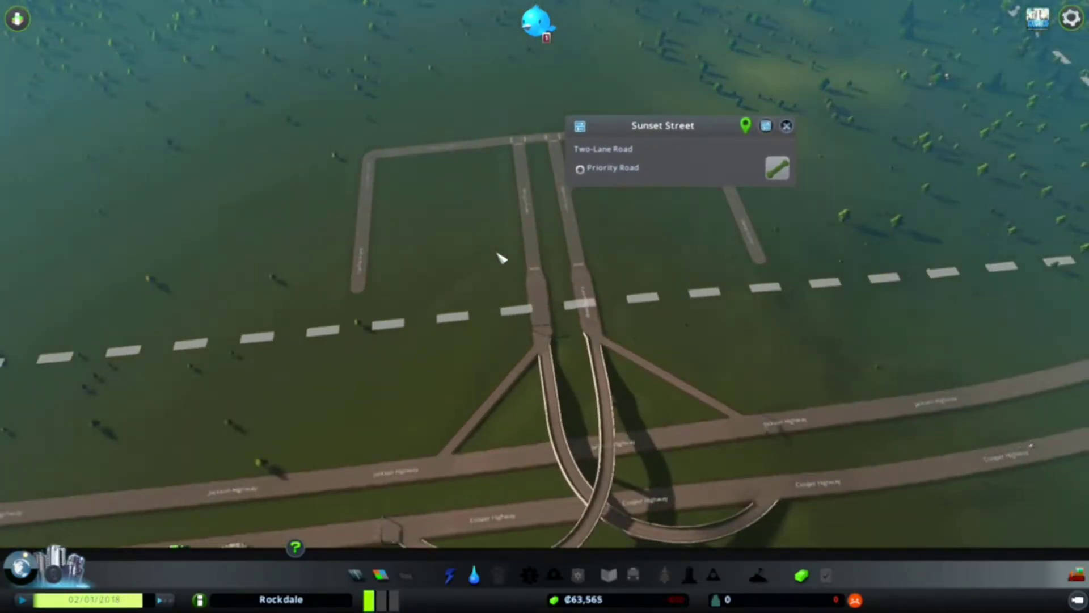
pyautogui.scroll(-2, 500, 258)
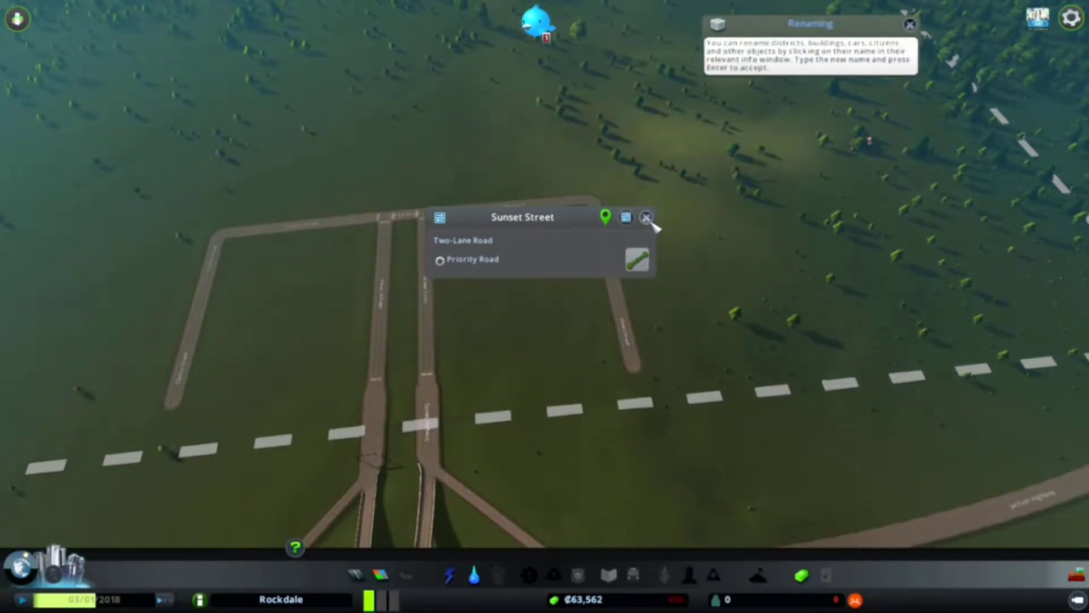
pyautogui.click(647, 218)
pyautogui.moveTo(655, 230); pyautogui.dragTo(528, 375)
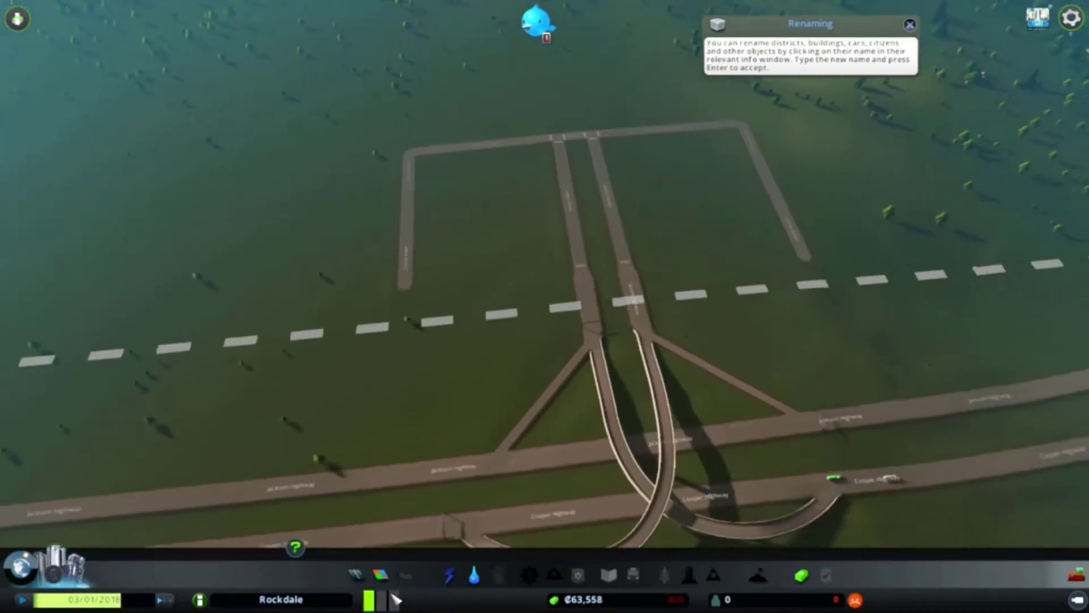
pyautogui.click(355, 575)
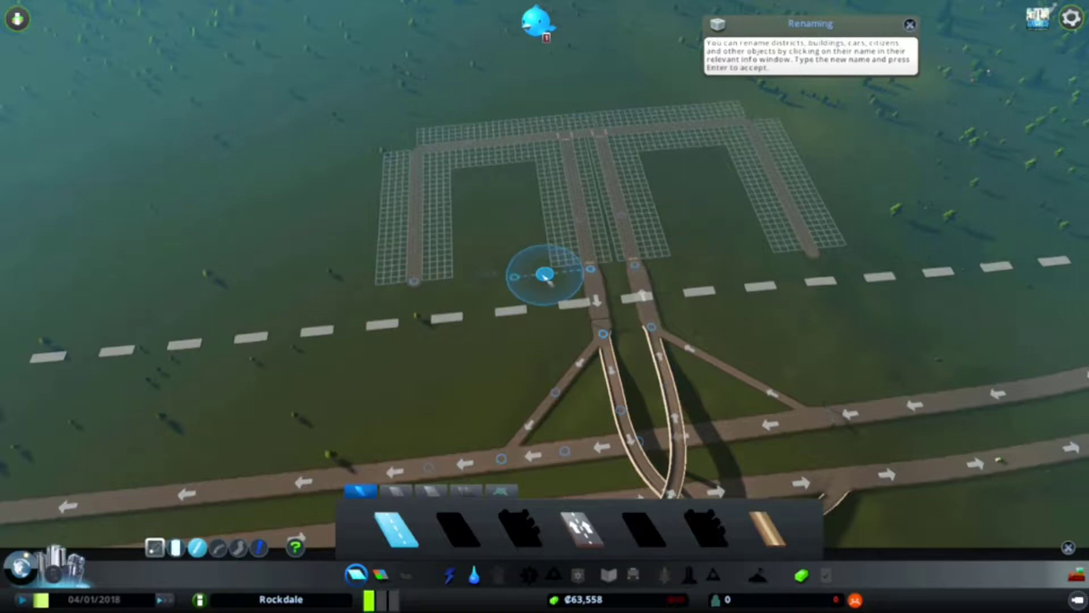
pyautogui.scroll(3, 545, 275)
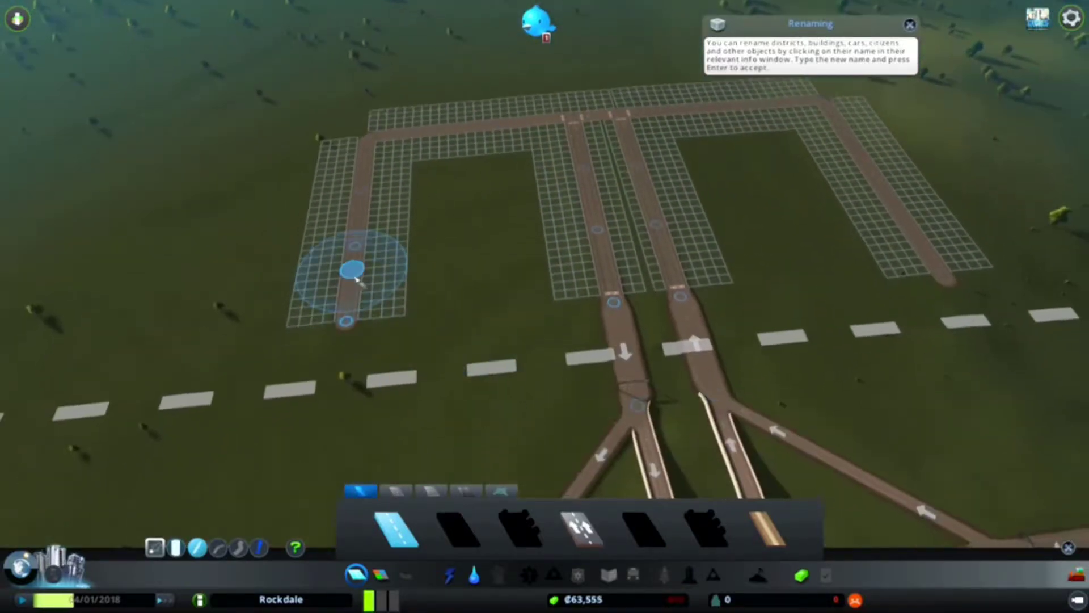
# Run a road right from the left road's end and up to the top, closing a loop.
pyautogui.click(350, 322)
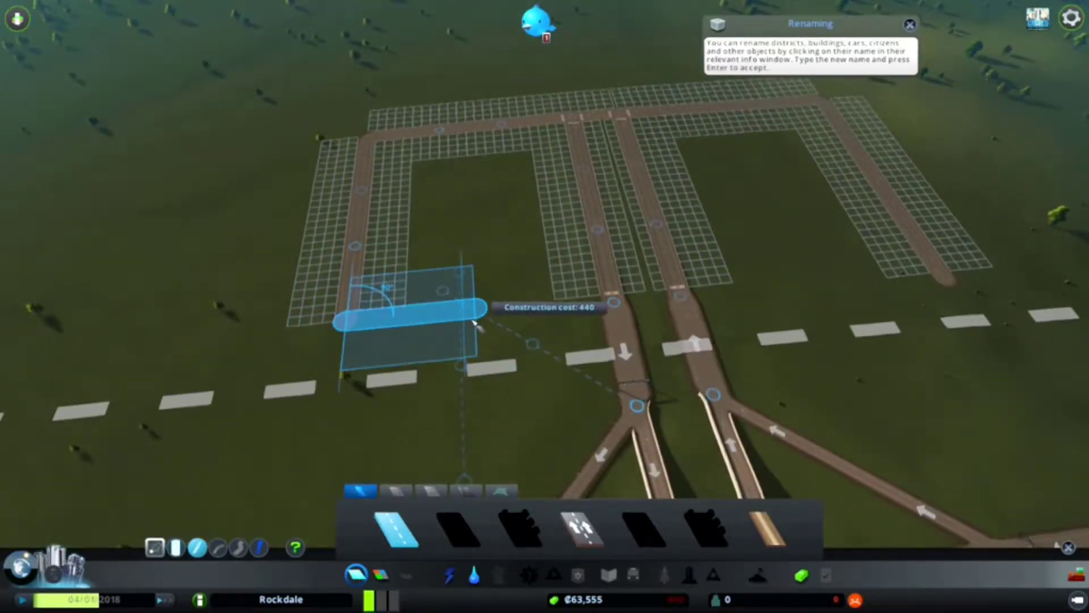
pyautogui.click(481, 325)
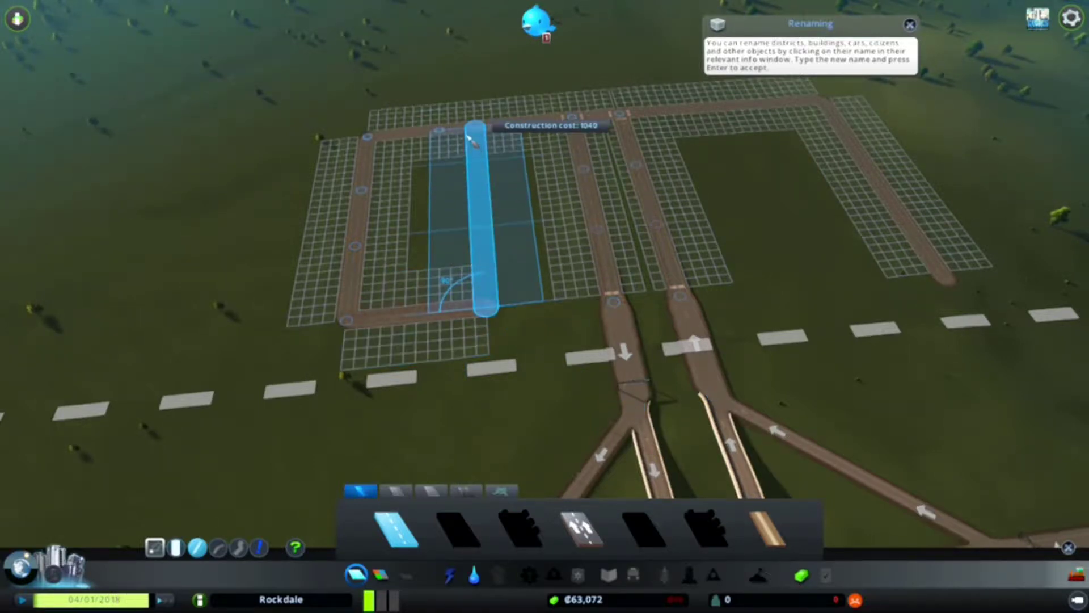
pyautogui.click(471, 137)
pyautogui.rightClick(553, 229)
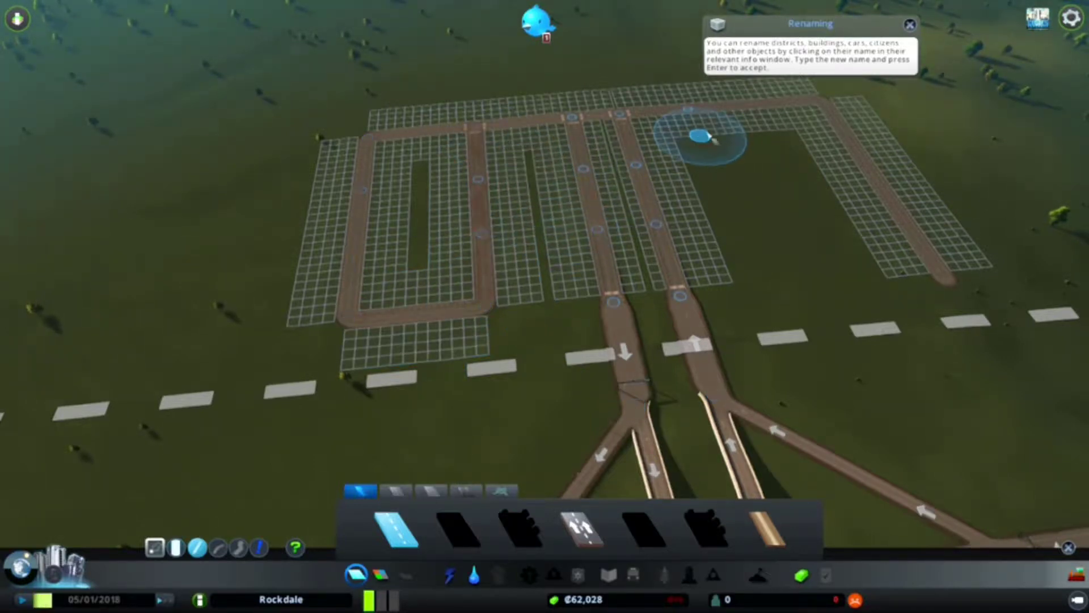
# Build short road stretches and a vertical segment on the right, leaving €60,327.
pyautogui.click(941, 272)
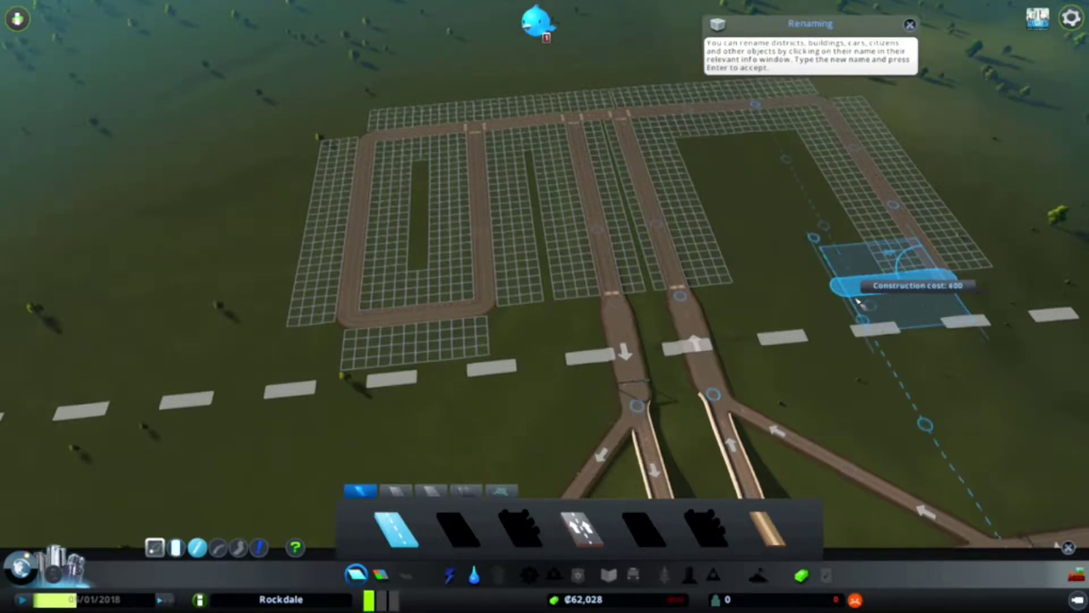
pyautogui.click(859, 300)
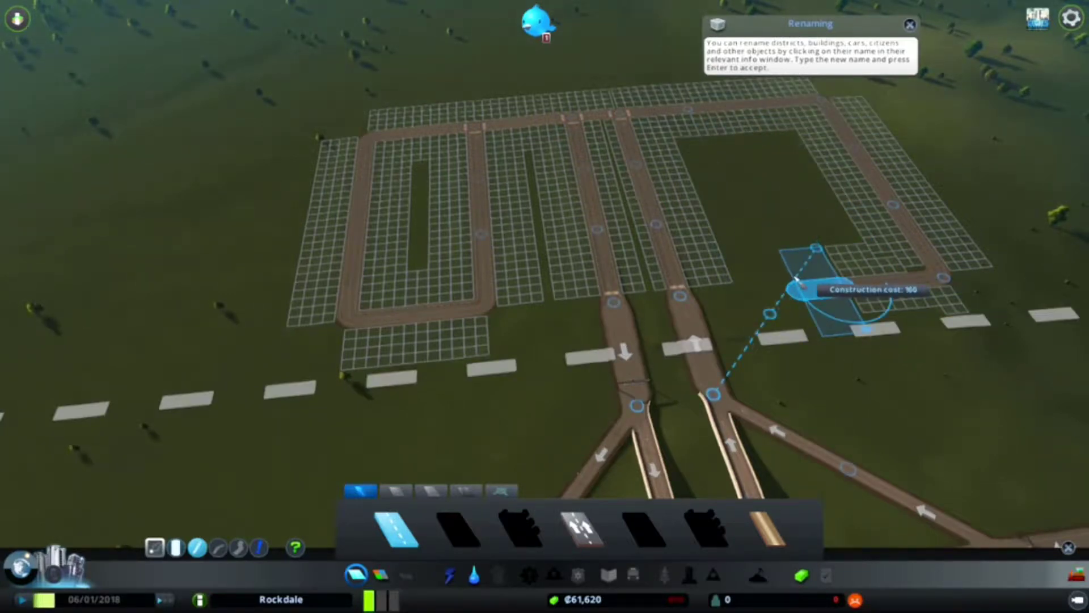
pyautogui.click(793, 283)
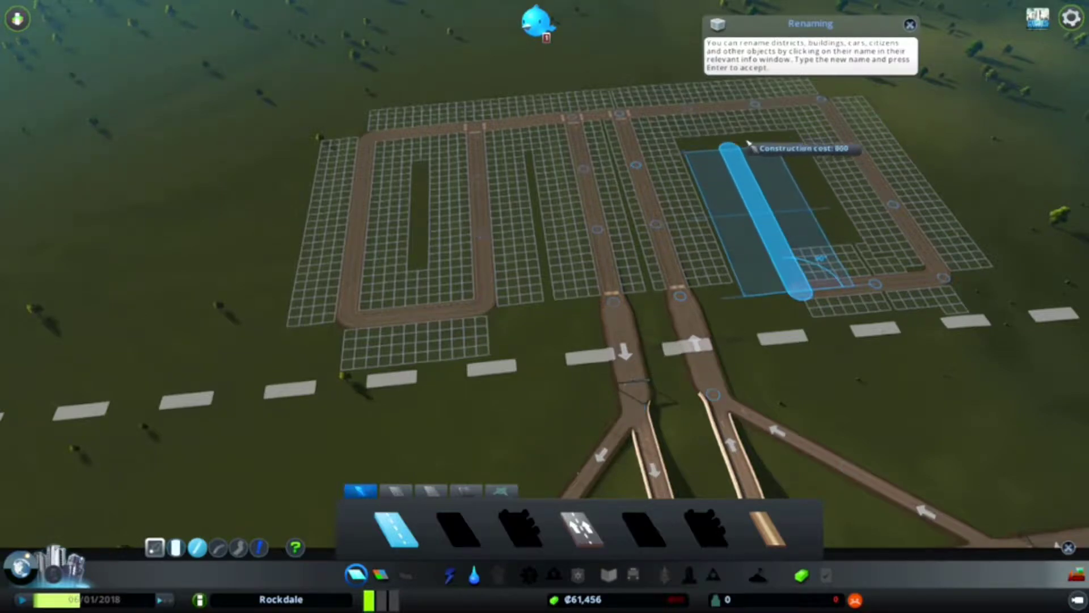
pyautogui.click(729, 121)
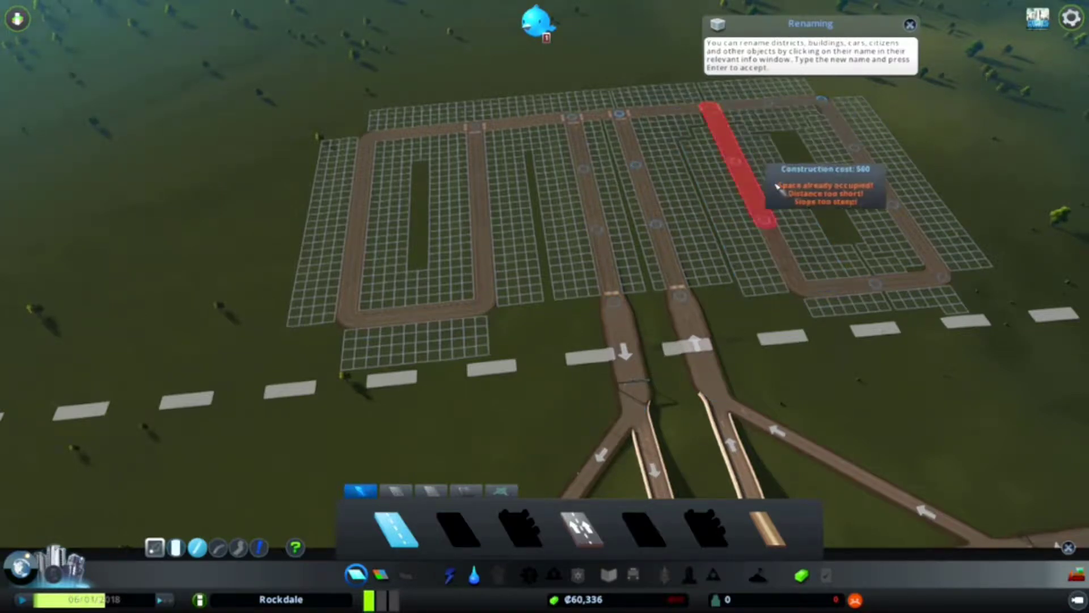
pyautogui.scroll(3, 769, 189)
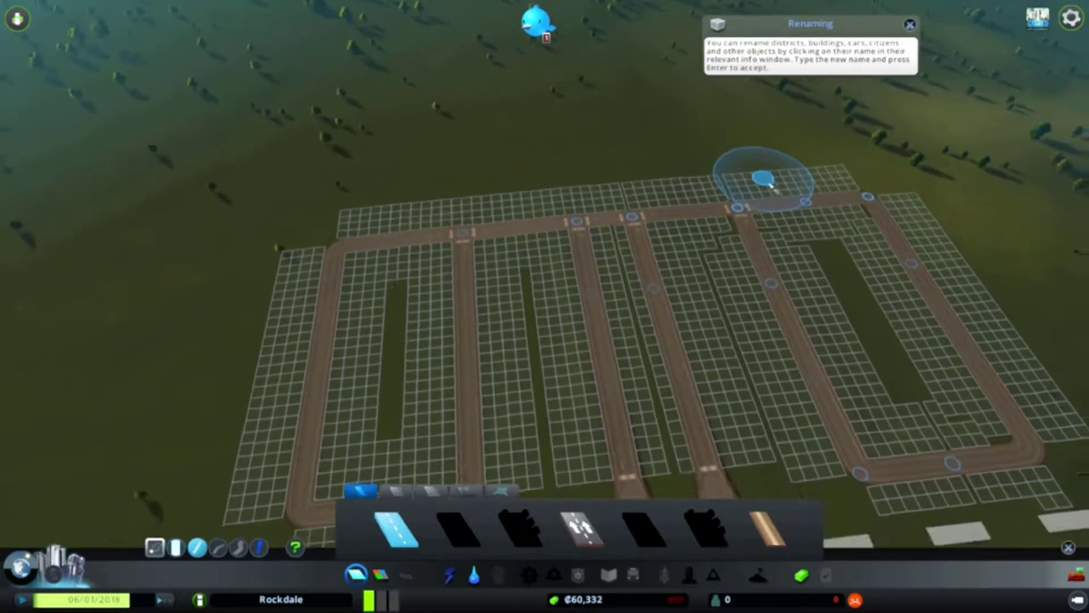
pyautogui.scroll(-1, 770, 186)
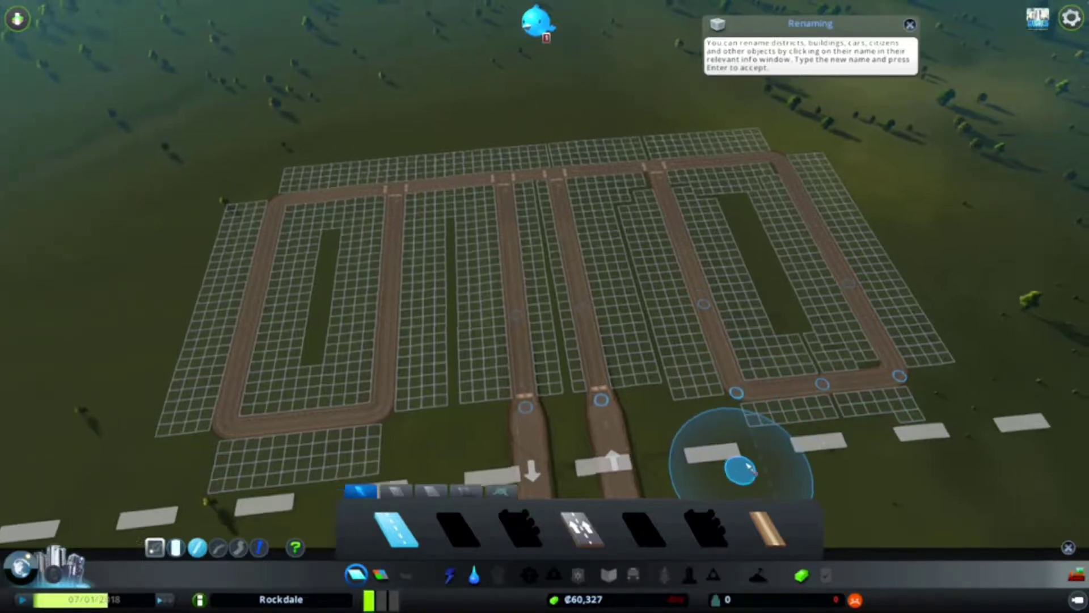
pyautogui.scroll(2, 776, 407)
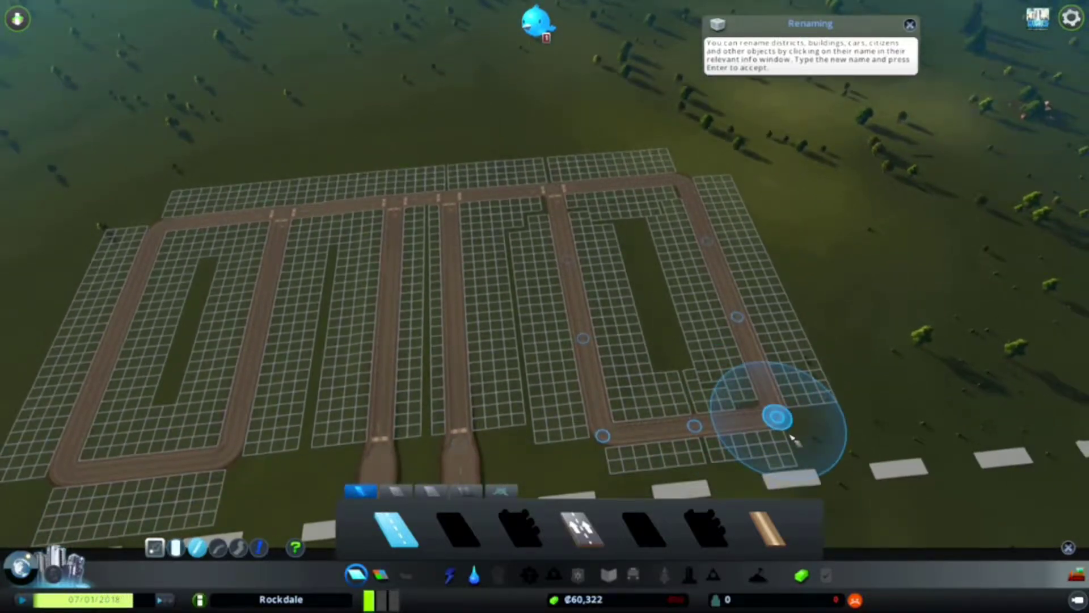
# Build a dead-end road running down from the top street between blocks.
pyautogui.press('s')
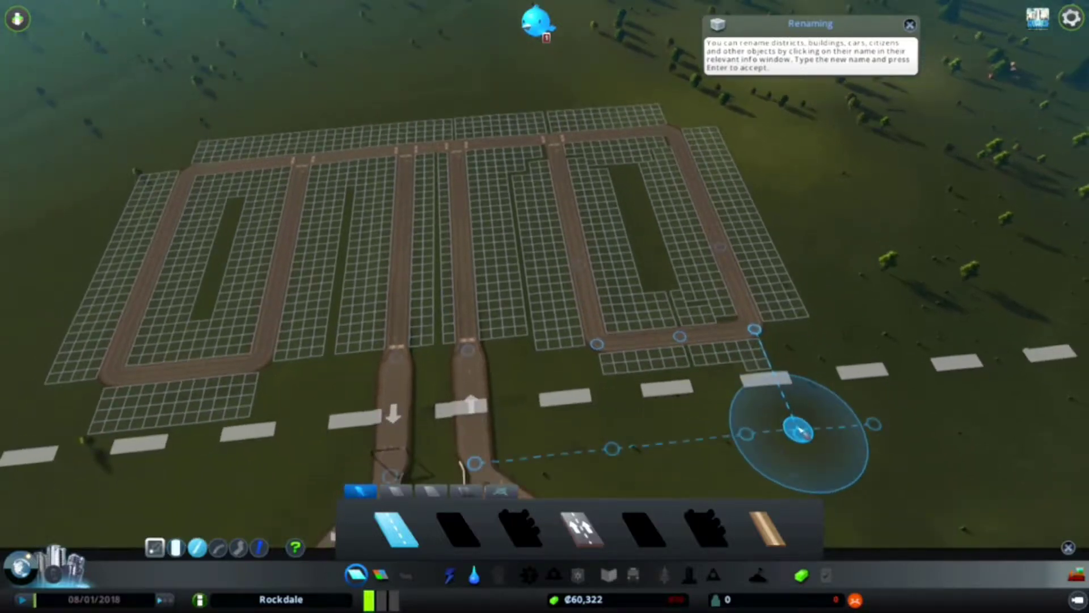
pyautogui.press('a')
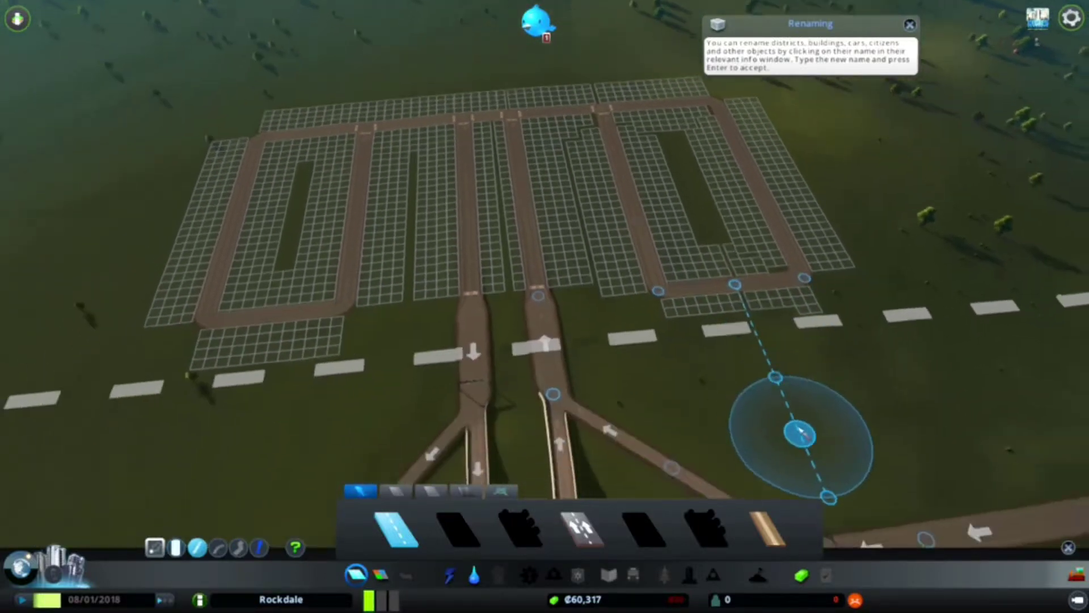
pyautogui.scroll(1, 801, 434)
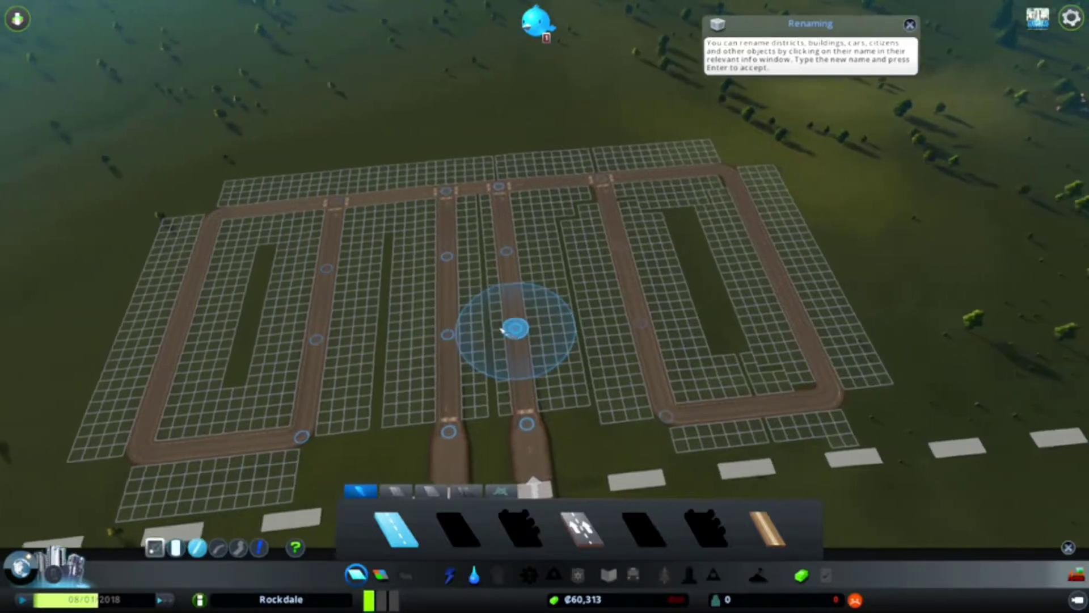
pyautogui.scroll(2, 504, 330)
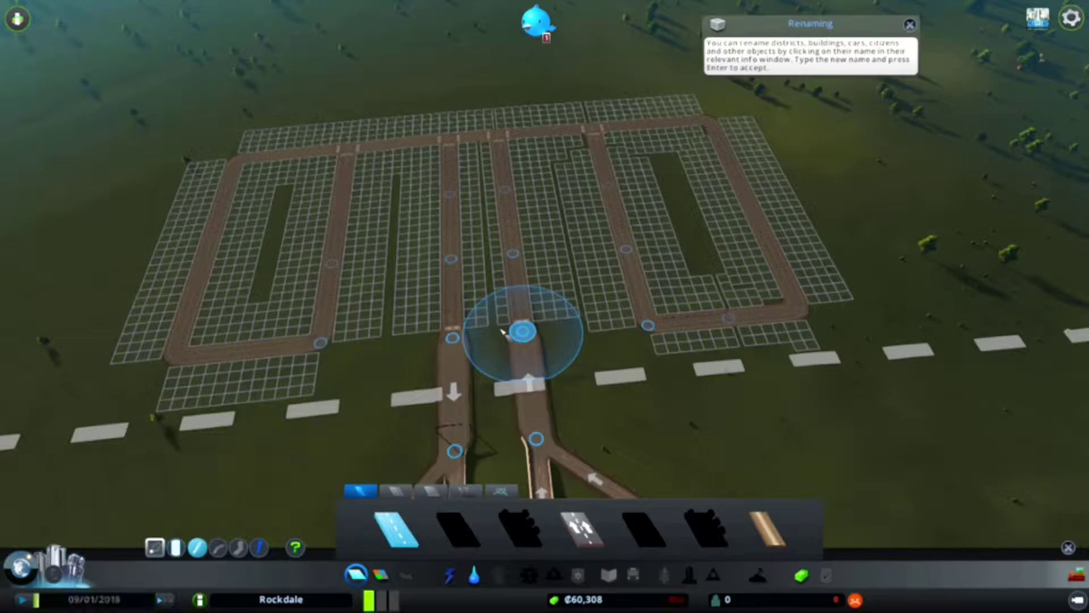
pyautogui.press('w')
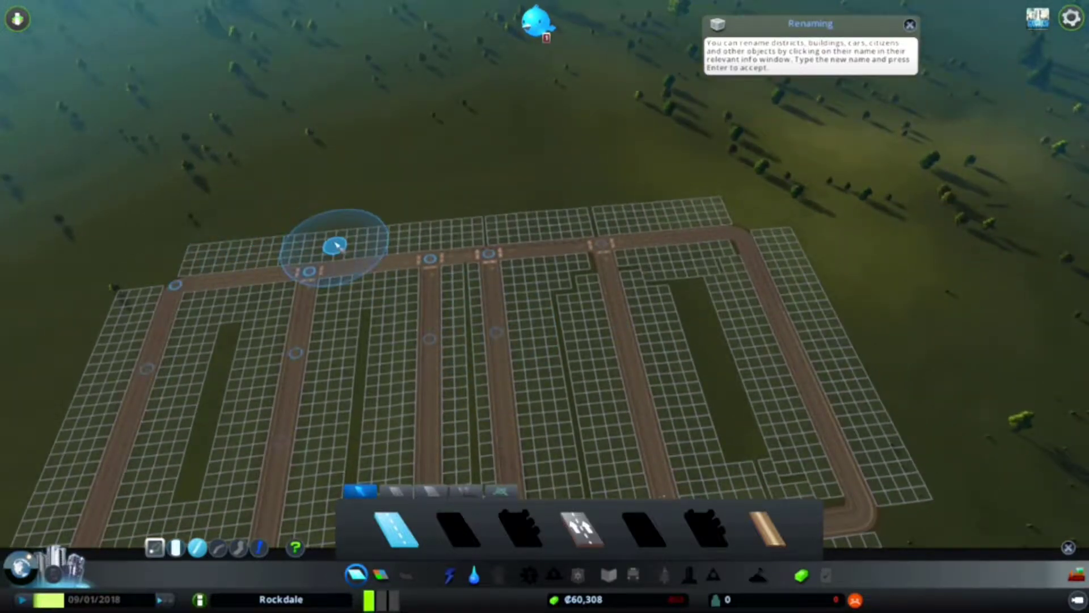
pyautogui.scroll(-3, 545, 306)
pyautogui.scroll(3, 558, 364)
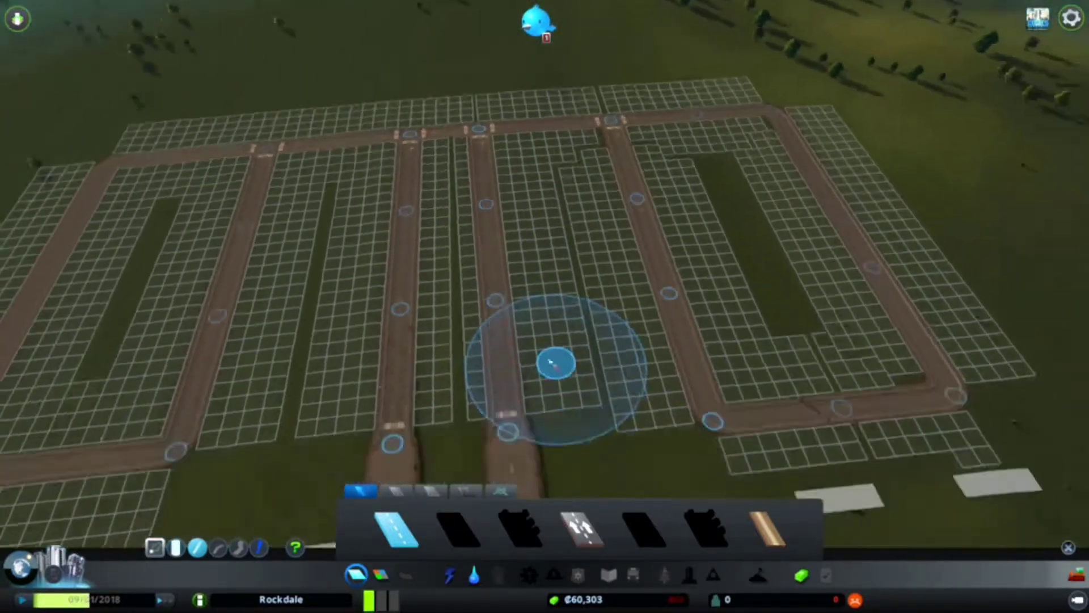
pyautogui.scroll(-3, 558, 363)
pyautogui.scroll(3, 545, 289)
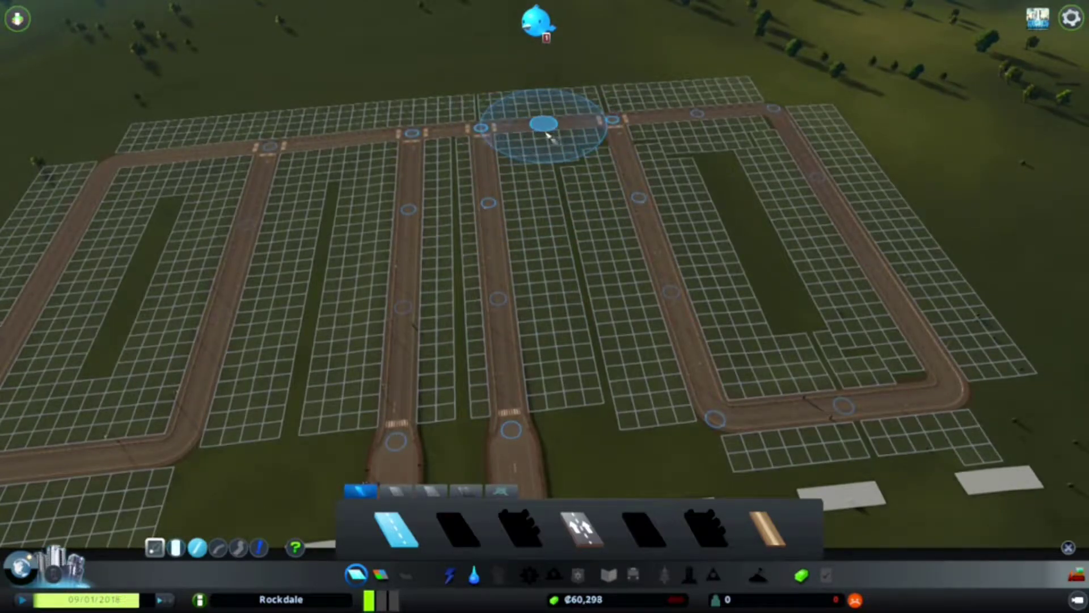
pyautogui.click(552, 129)
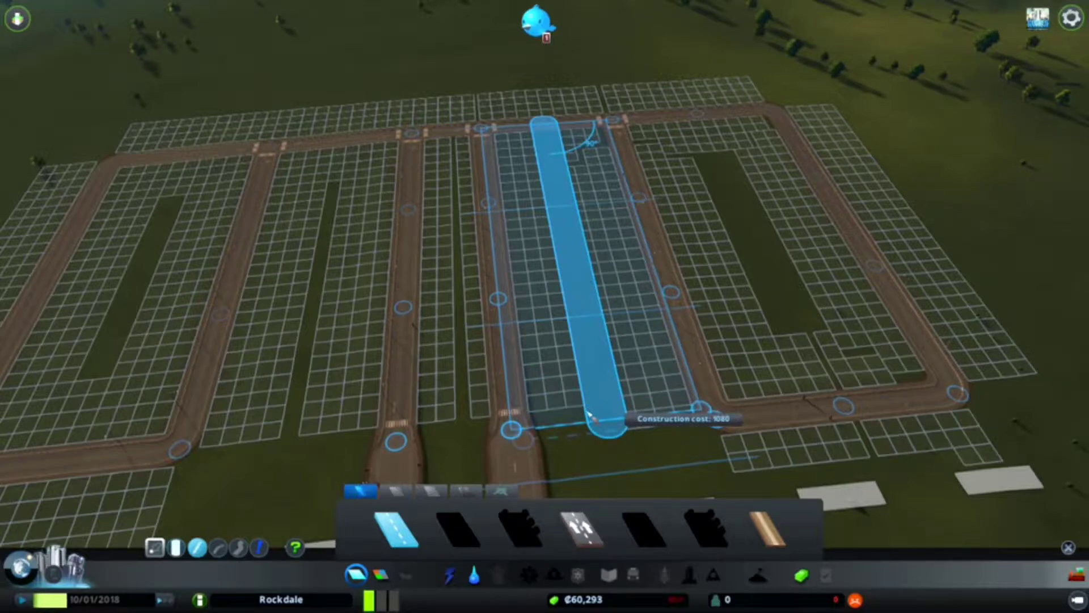
pyautogui.click(590, 415)
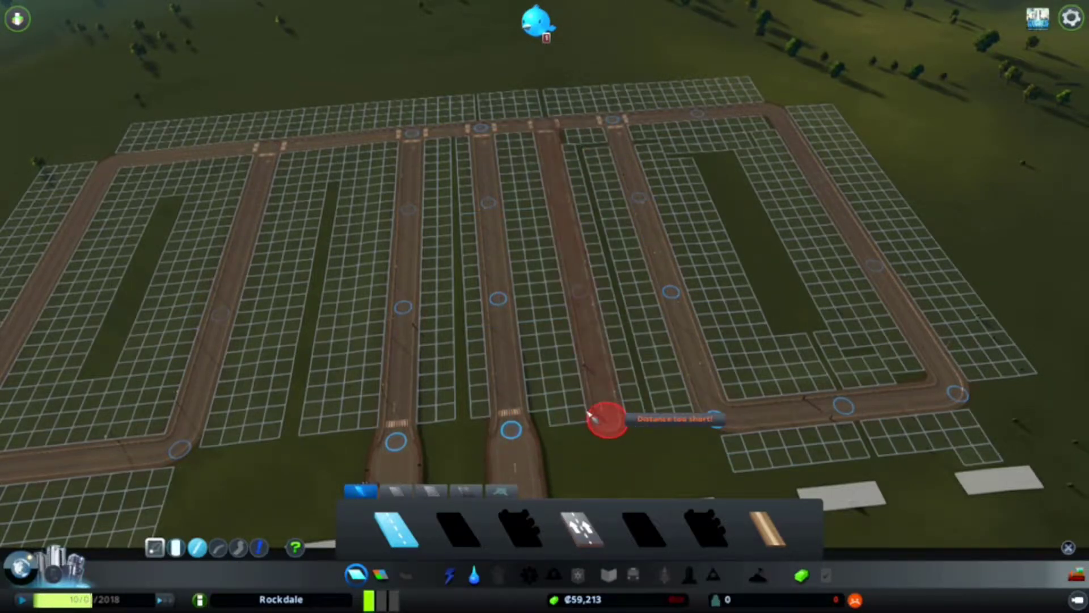
pyautogui.rightClick(590, 415)
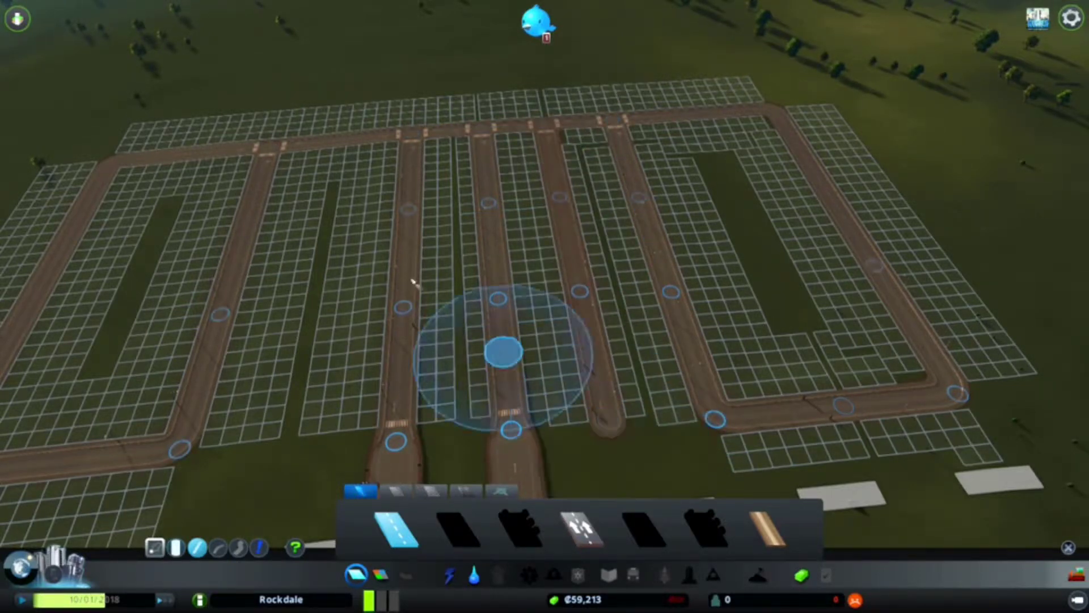
# Add a second dead-end road down the left of the grid, leaving €58,202.
pyautogui.click(338, 137)
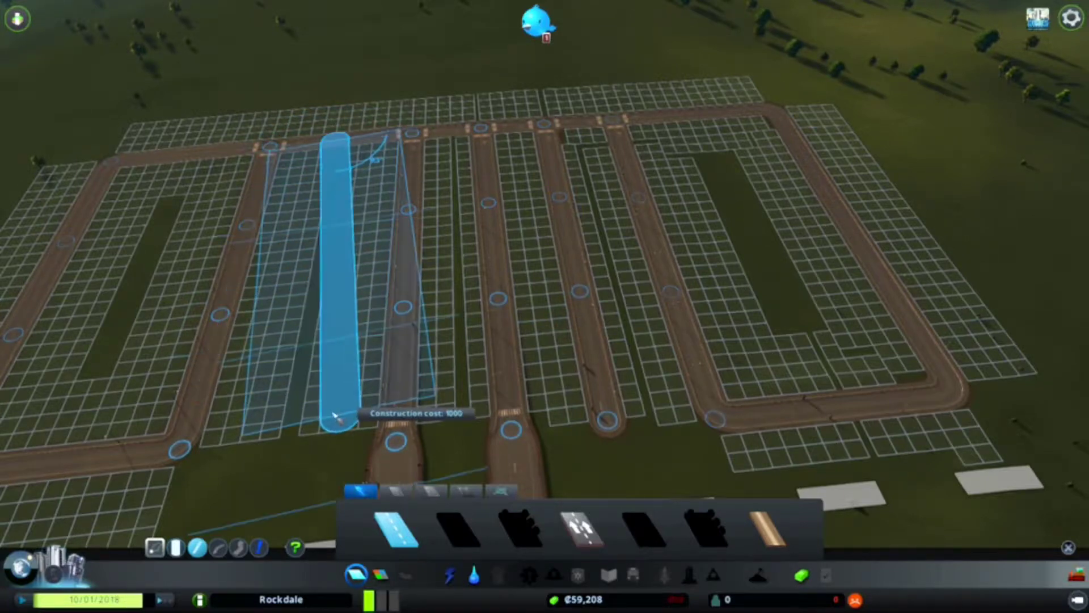
pyautogui.click(322, 419)
pyautogui.rightClick(322, 419)
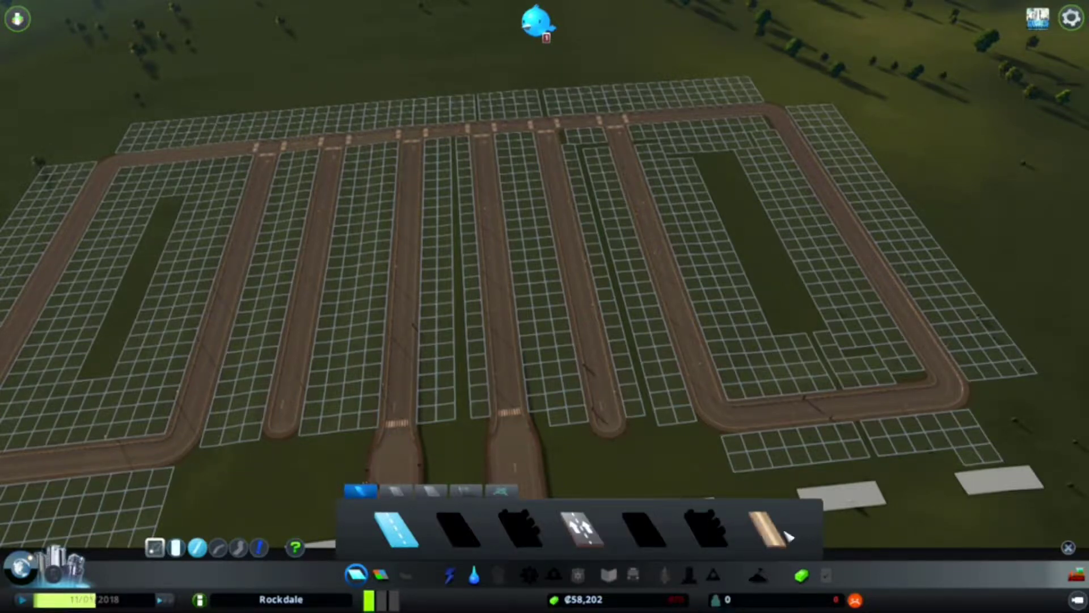
# Go from the water overview to Commercial zoning and zone the left block.
pyautogui.click(477, 576)
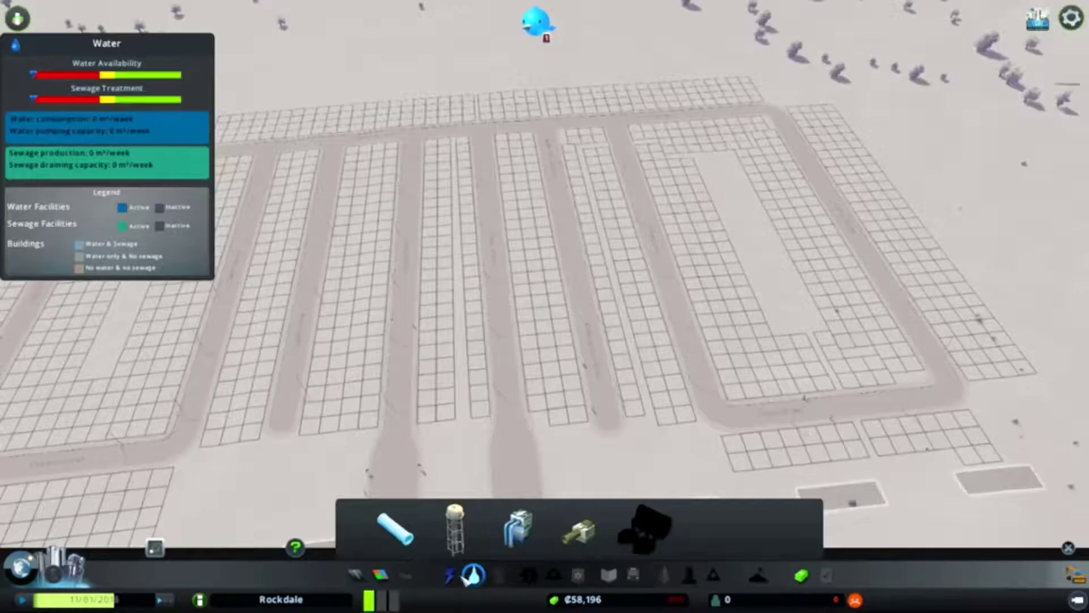
pyautogui.click(381, 576)
pyautogui.click(517, 536)
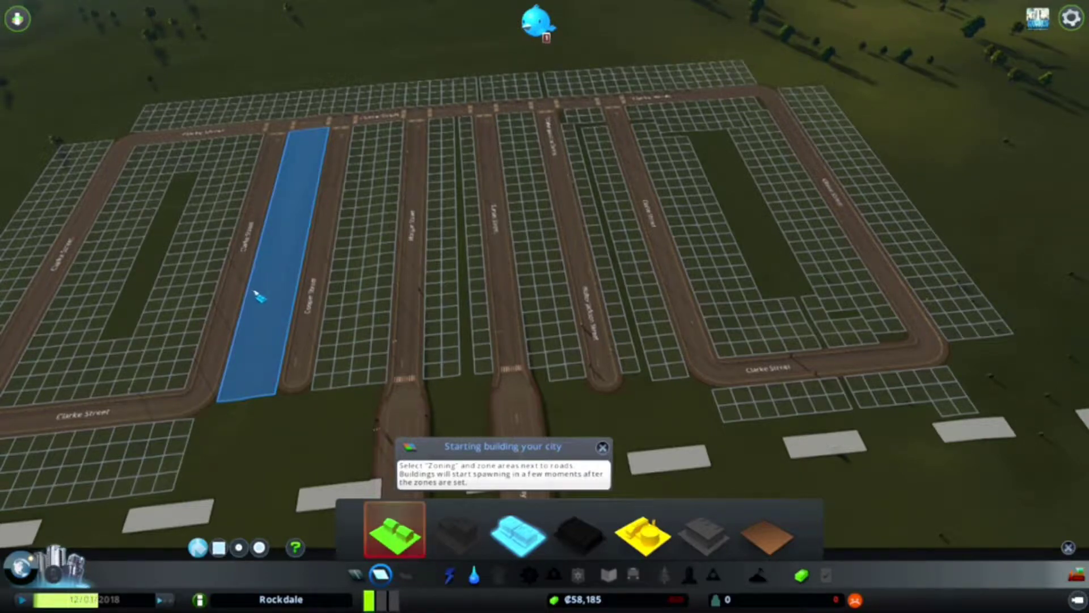
pyautogui.click(255, 293)
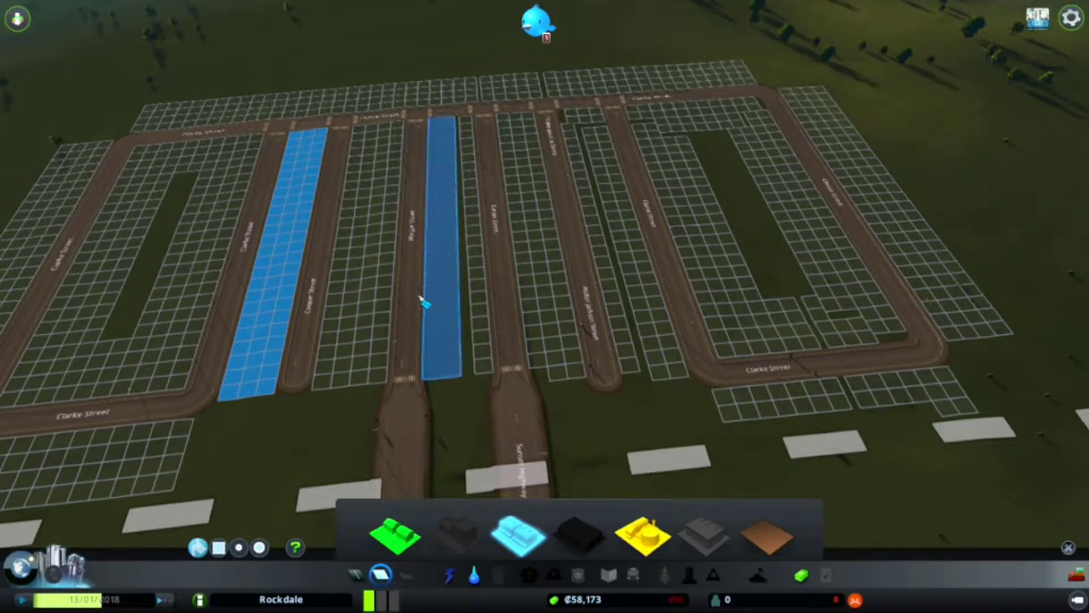
pyautogui.scroll(-2, 545, 340)
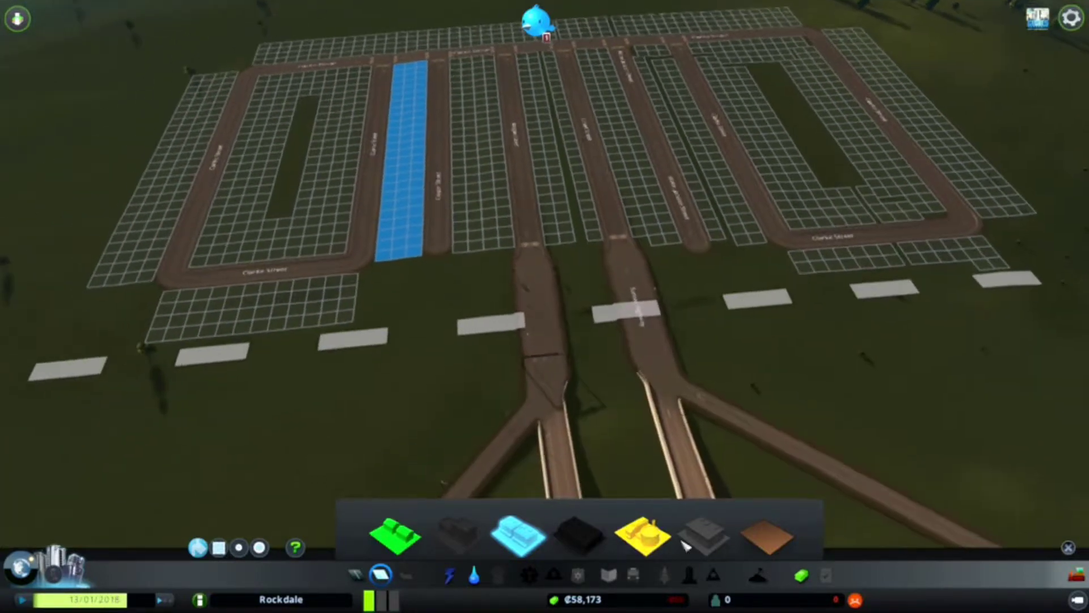
pyautogui.scroll(2, 545, 341)
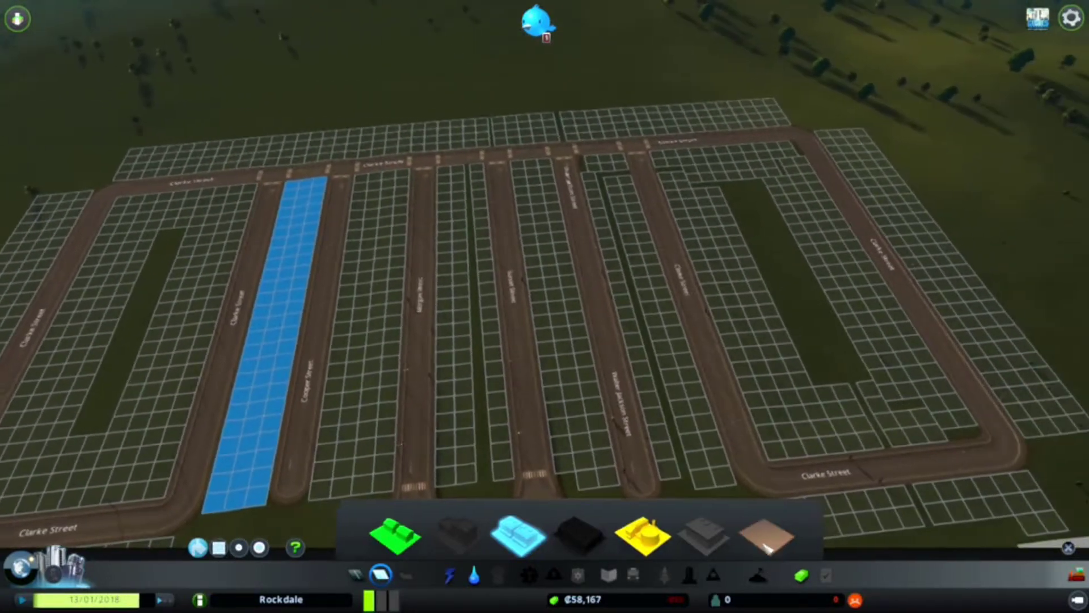
# Remove the commercial zoning from the first strip.
pyautogui.press('a')
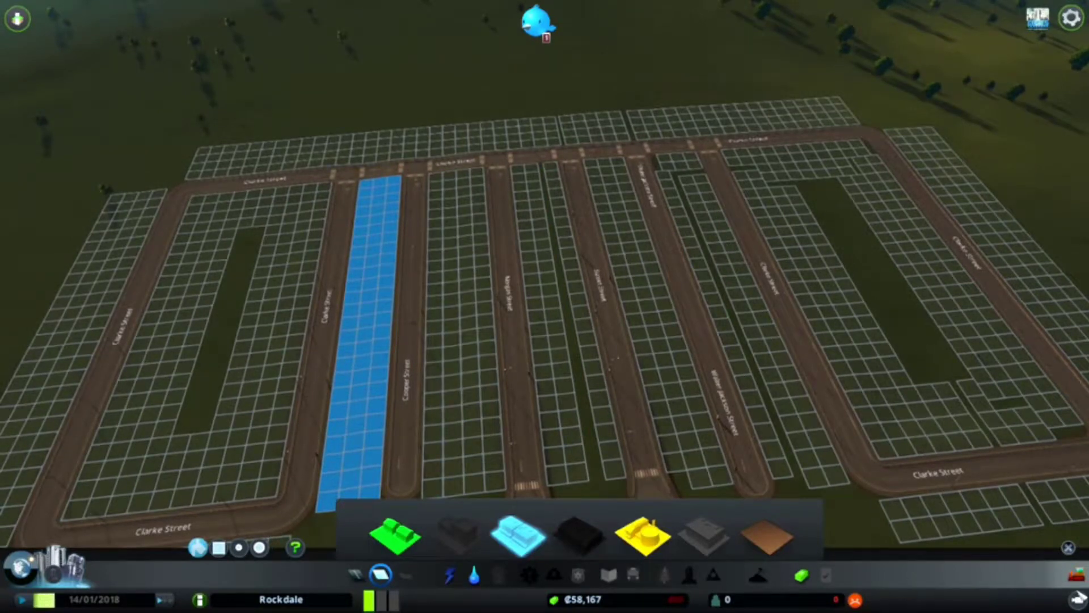
pyautogui.press('d')
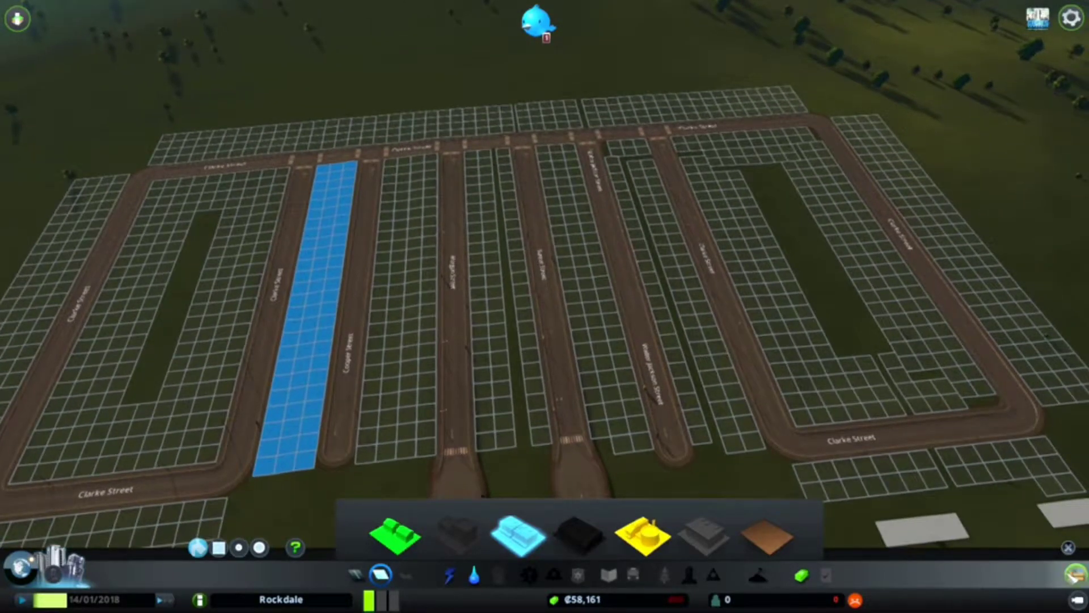
pyautogui.press('b')
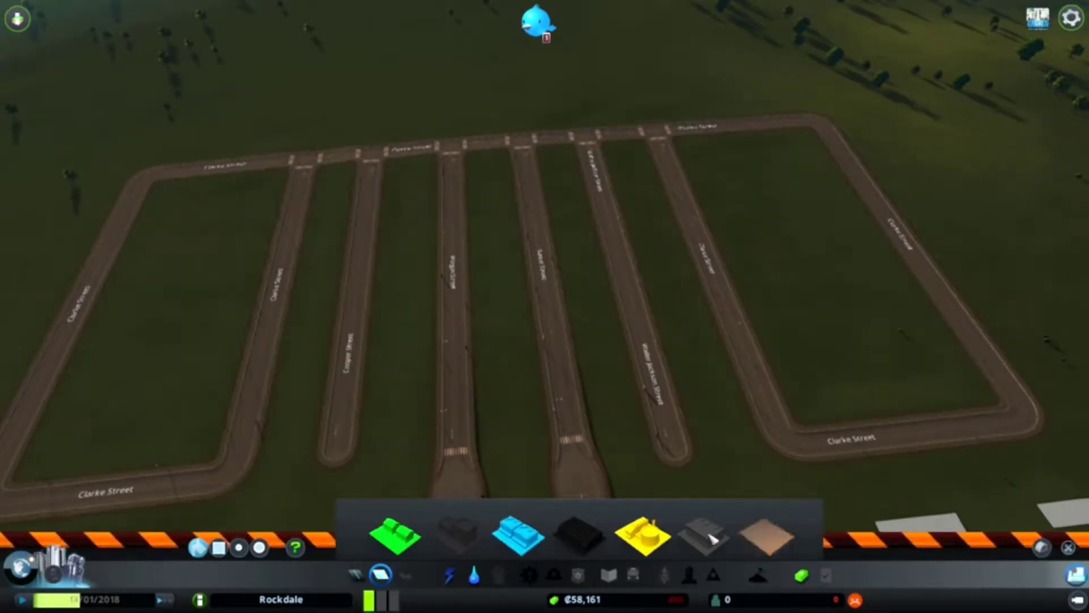
pyautogui.press('z')
pyautogui.click(340, 362)
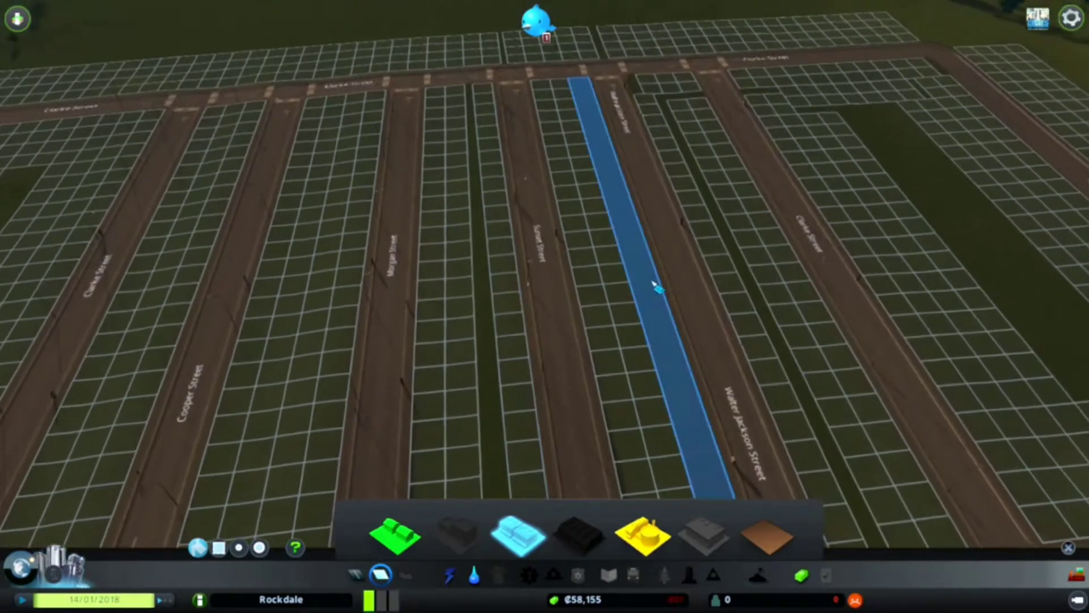
# Zone another block and two middle strips as commercial.
pyautogui.press('q')
pyautogui.press('f')
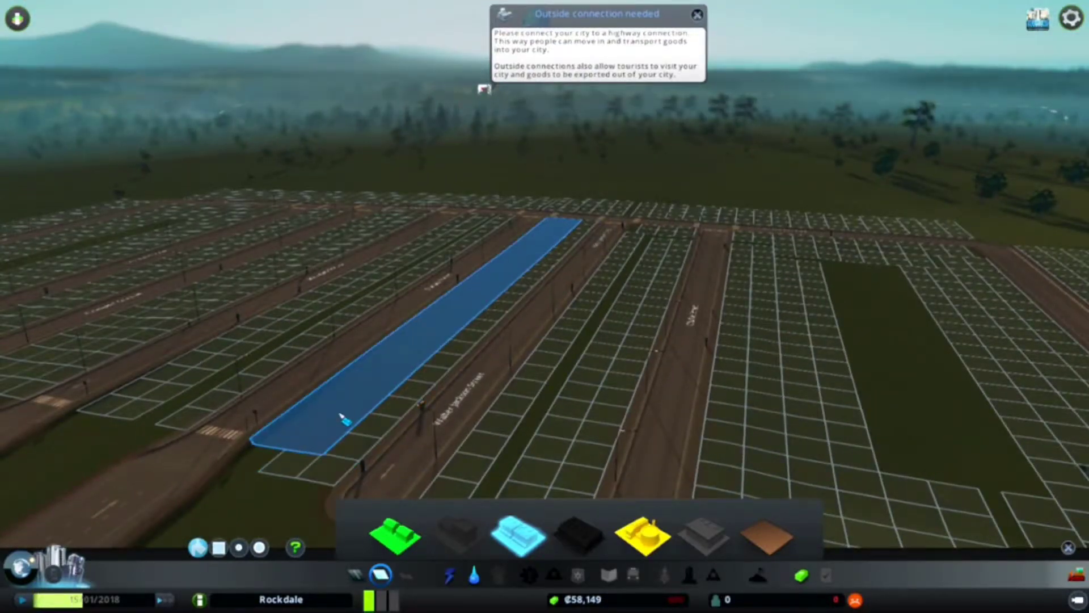
pyautogui.press('r')
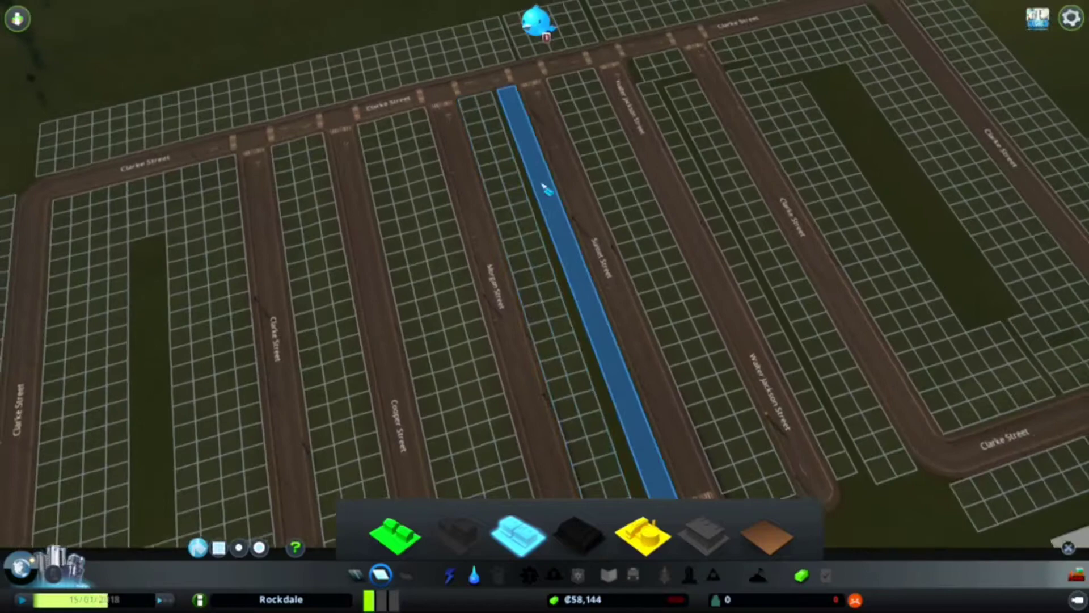
pyautogui.scroll(-3, 545, 306)
pyautogui.scroll(-3, 570, 304)
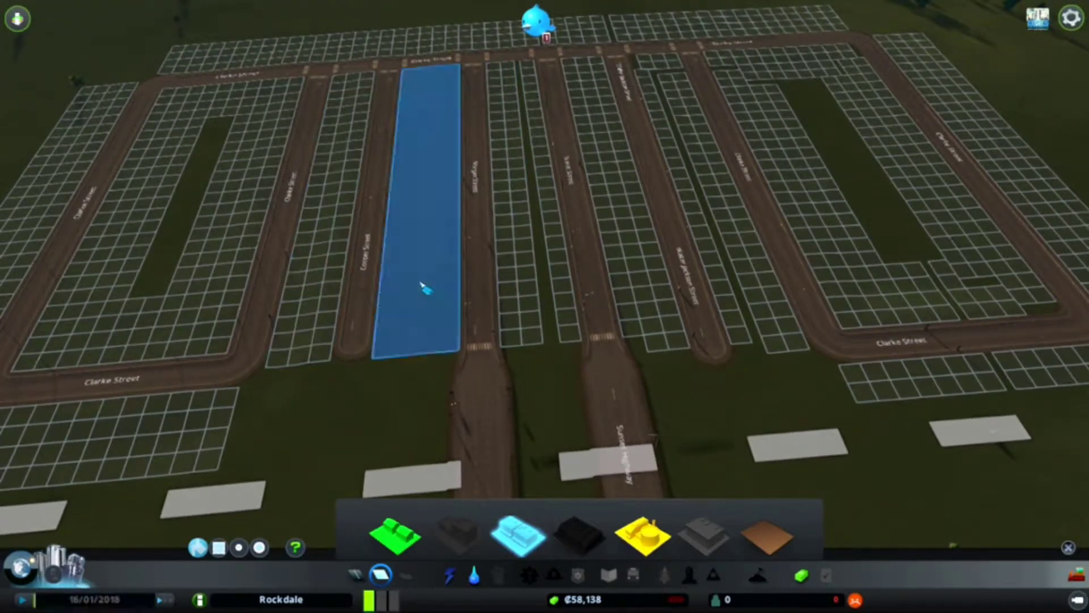
pyautogui.click(425, 290)
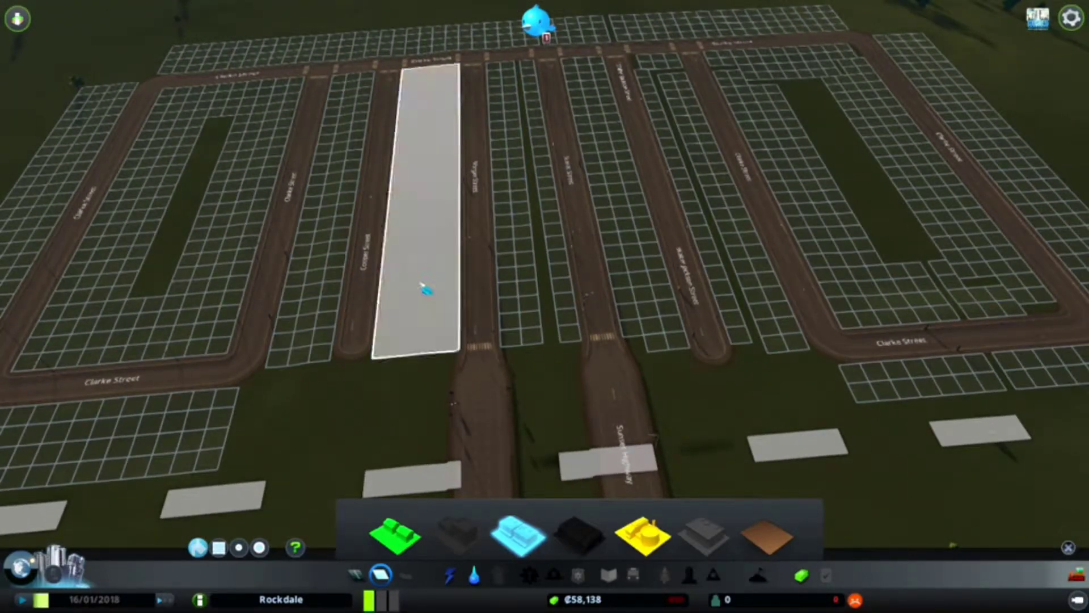
pyautogui.click(637, 270)
pyautogui.click(658, 273)
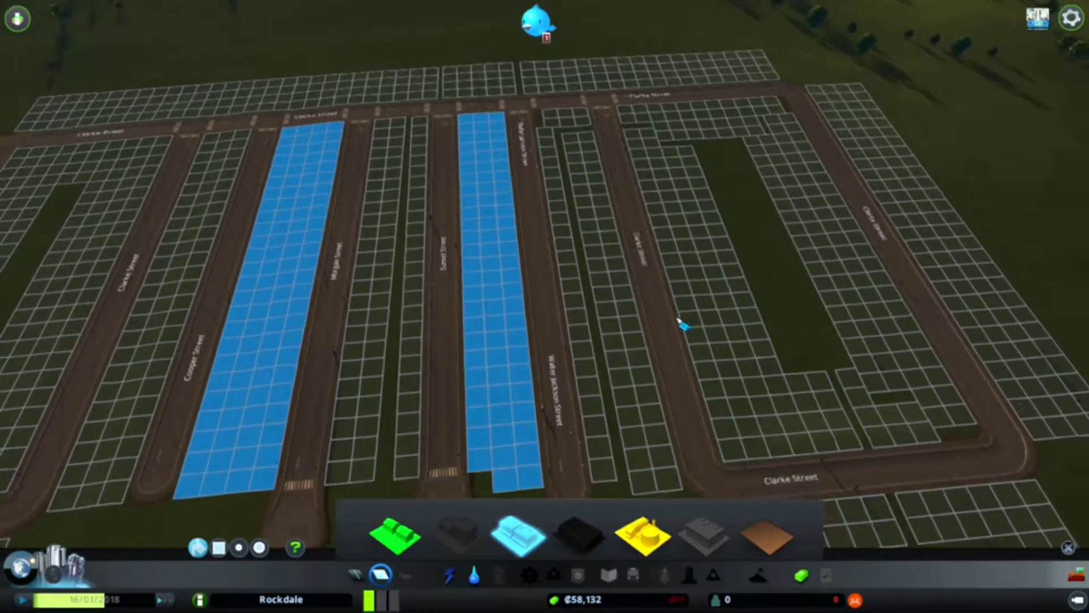
pyautogui.scroll(-2, 684, 323)
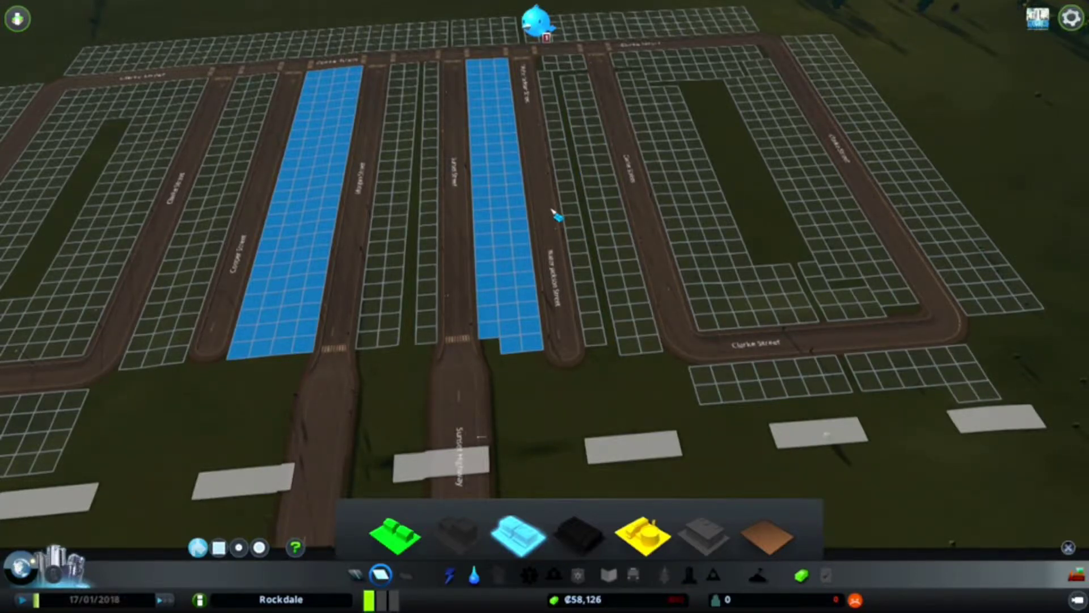
pyautogui.scroll(-2, 555, 215)
pyautogui.scroll(-2, 555, 255)
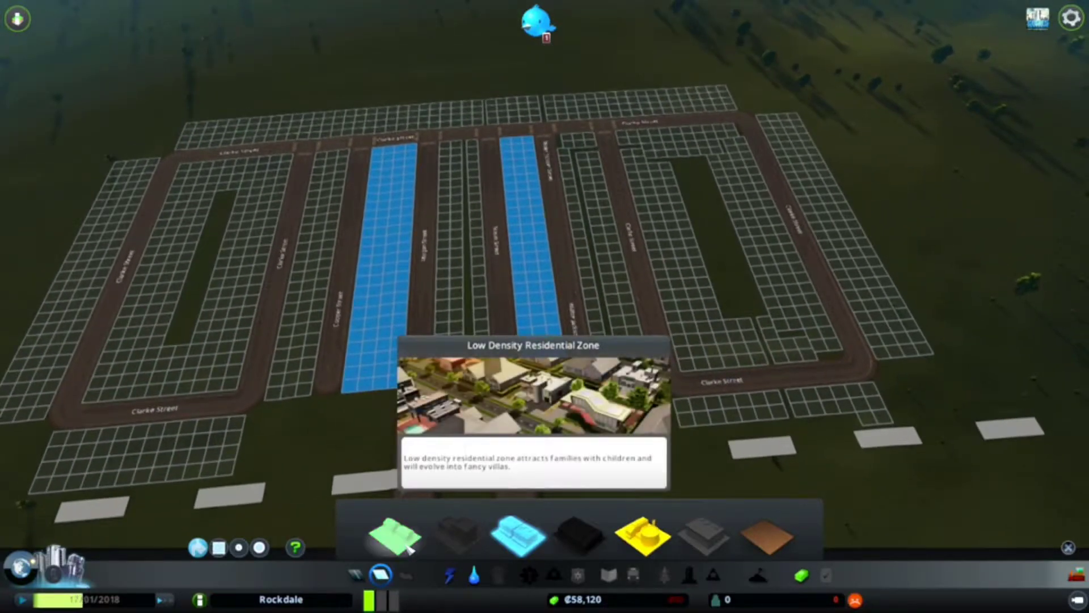
# Paint Residential Low on the left strip, right L-block, outer strips and remaining column.
pyautogui.click(396, 537)
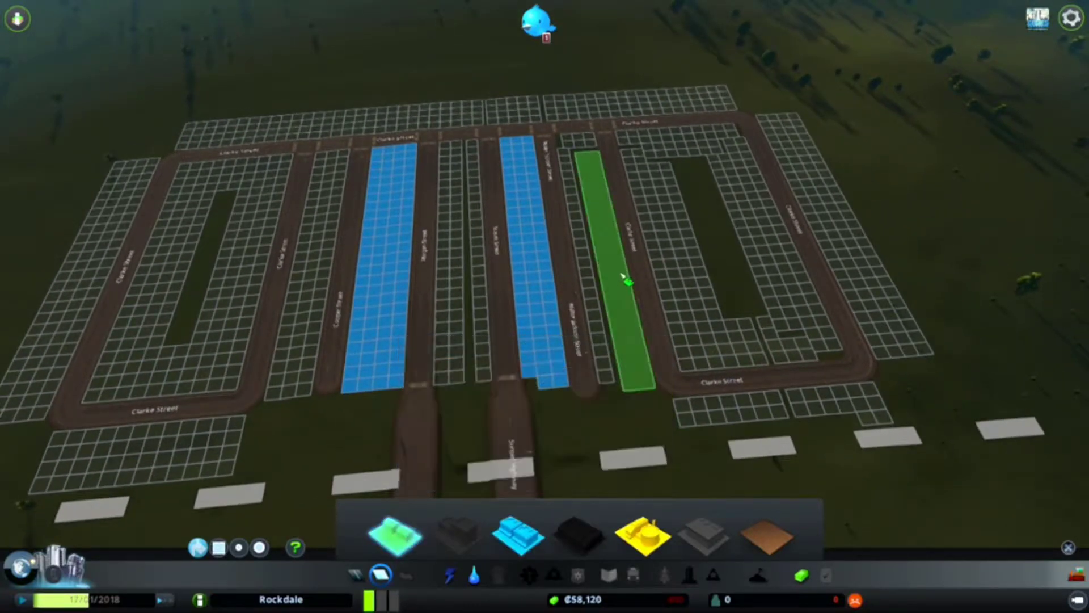
pyautogui.click(314, 294)
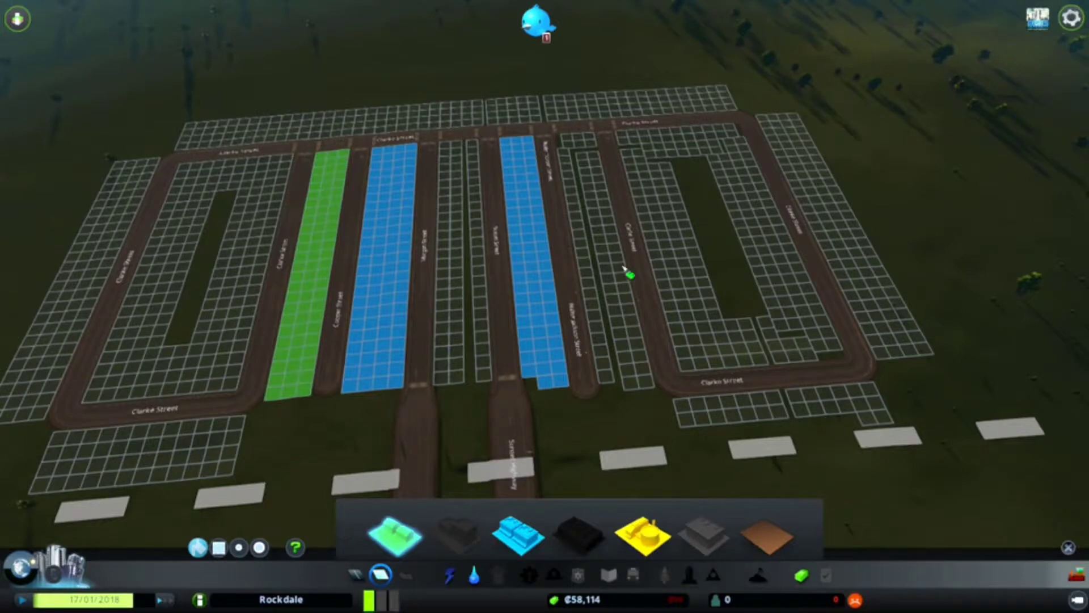
pyautogui.click(675, 264)
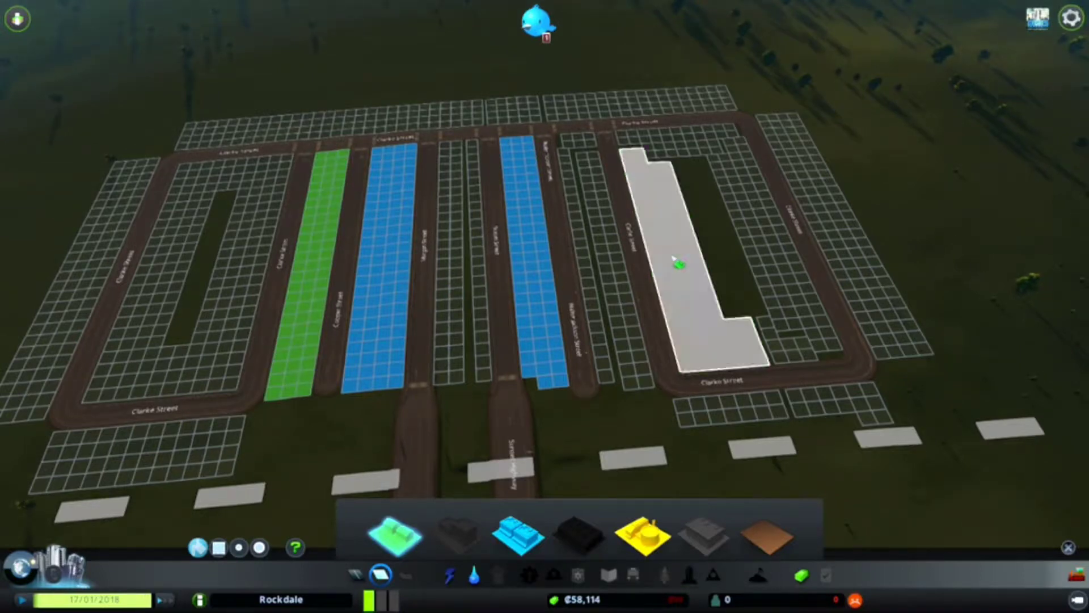
pyautogui.click(630, 266)
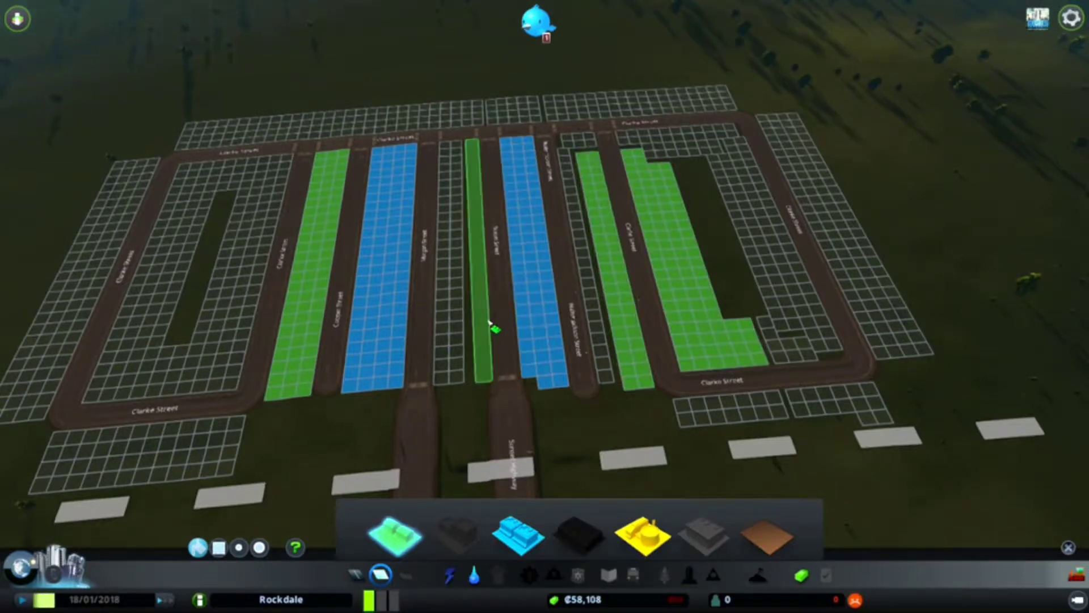
pyautogui.click(760, 220)
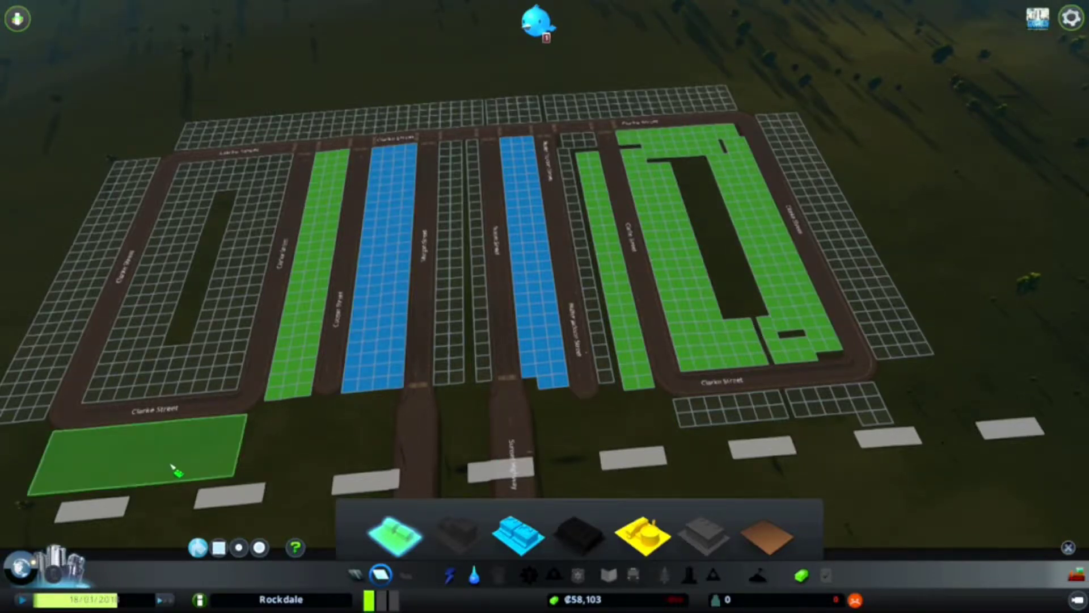
pyautogui.press('a')
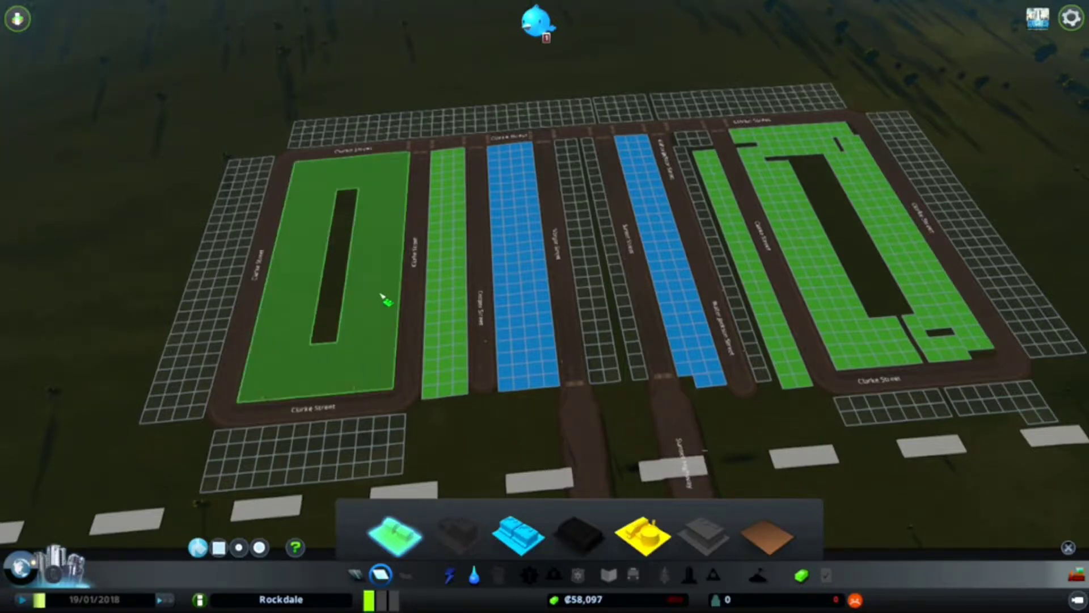
pyautogui.scroll(-3, 385, 300)
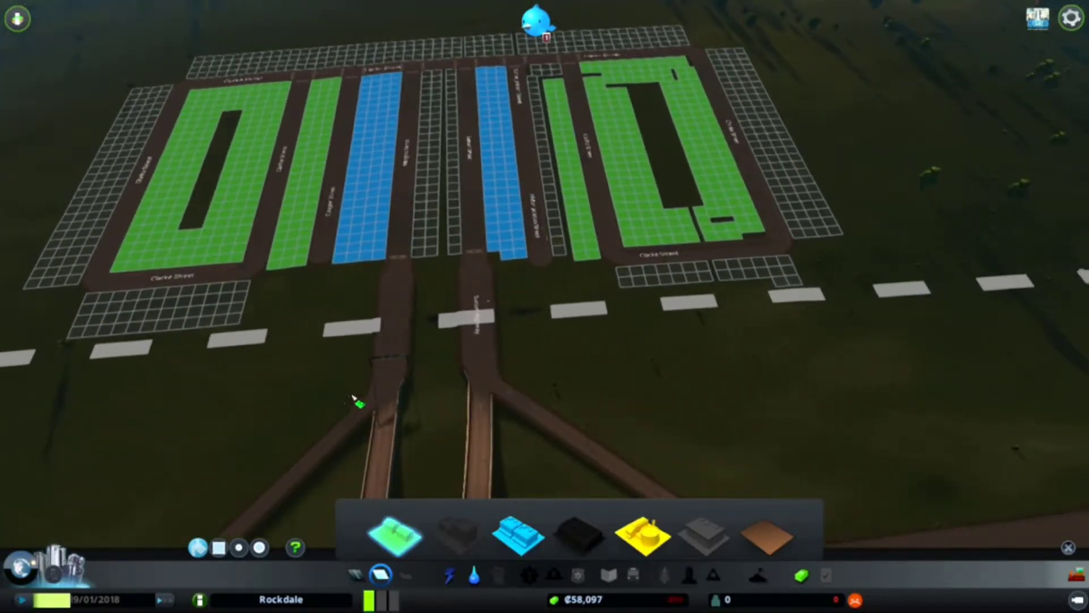
pyautogui.scroll(-2, 356, 401)
pyautogui.scroll(3, 476, 340)
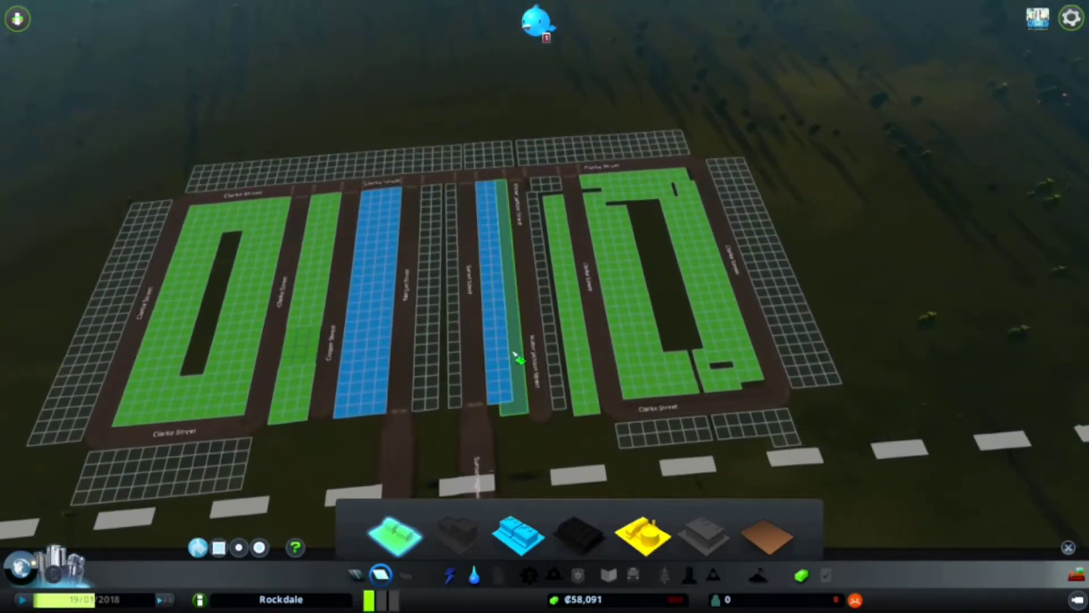
pyautogui.click(515, 357)
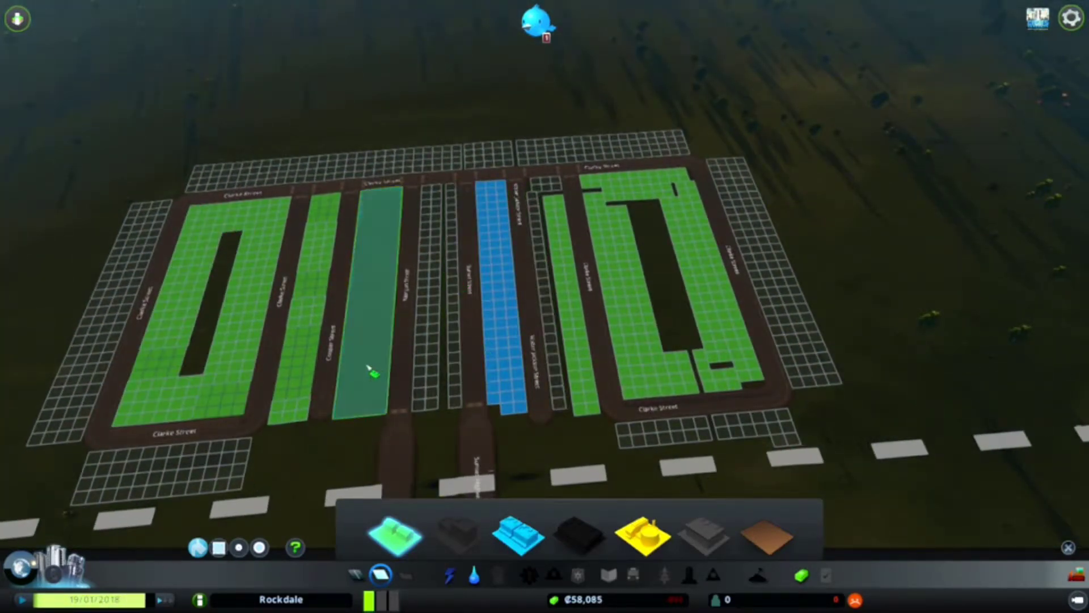
pyautogui.click(449, 279)
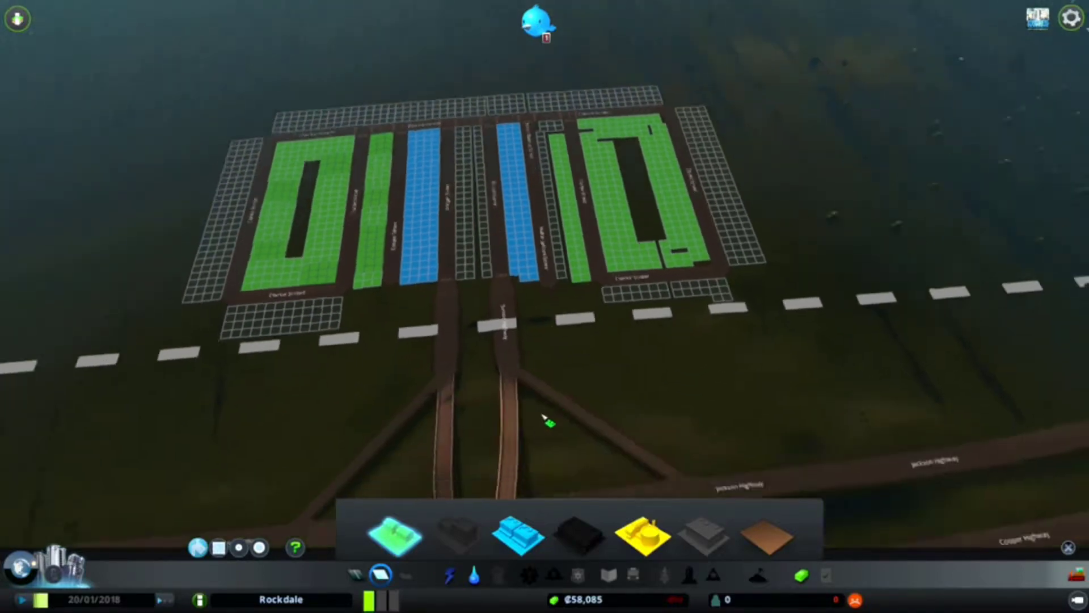
pyautogui.scroll(-3, 511, 357)
pyautogui.scroll(-2, 553, 256)
pyautogui.scroll(-2, 425, 281)
pyautogui.scroll(-3, 383, 196)
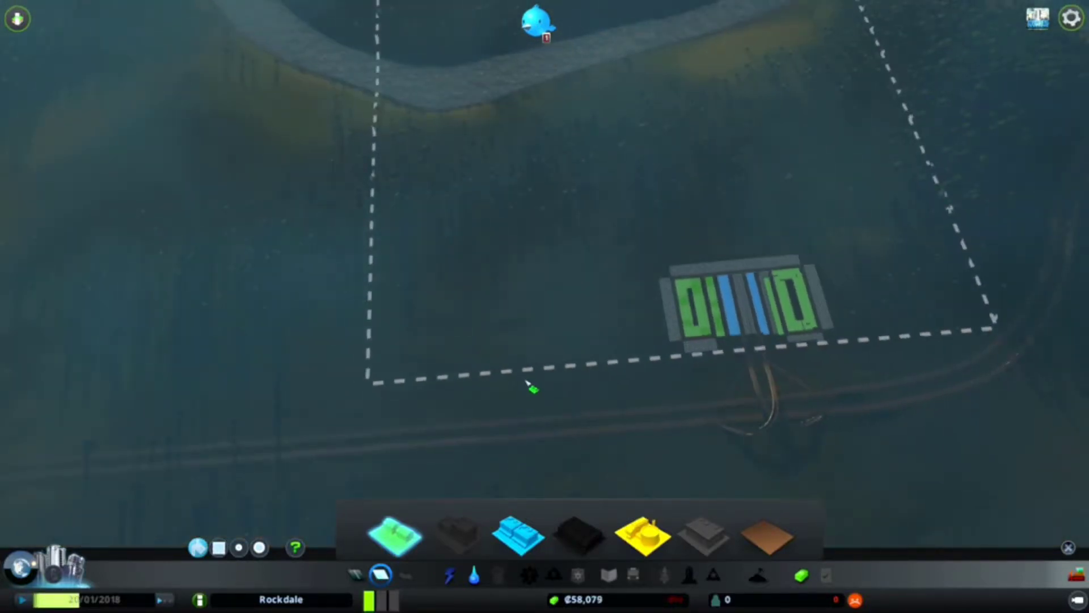
pyautogui.scroll(2, 531, 388)
pyautogui.scroll(4, 494, 426)
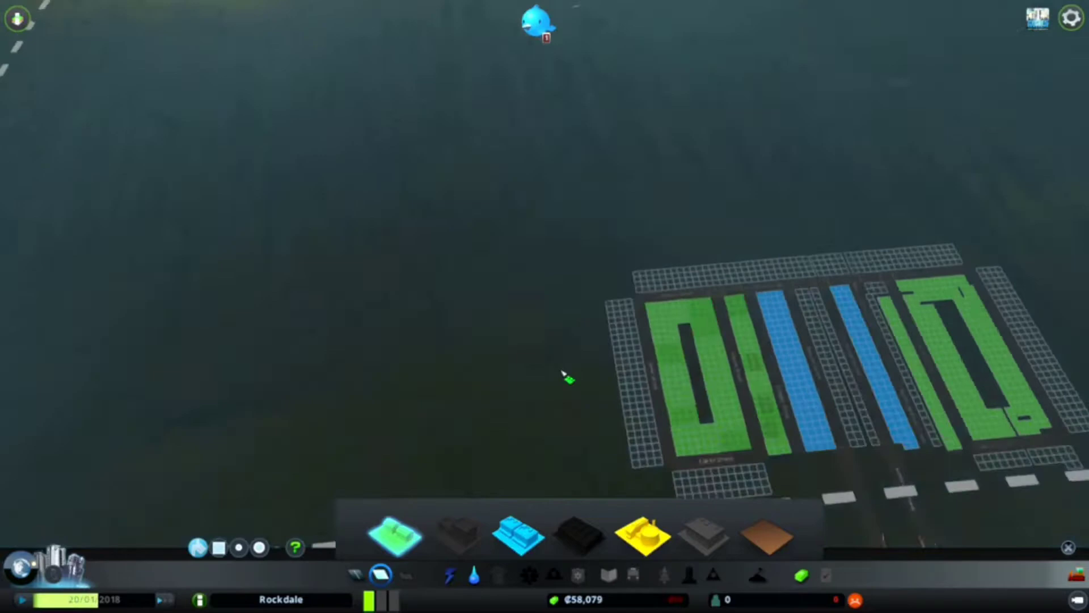
pyautogui.scroll(4, 561, 374)
pyautogui.scroll(-3, 855, 340)
pyautogui.scroll(-2, 597, 170)
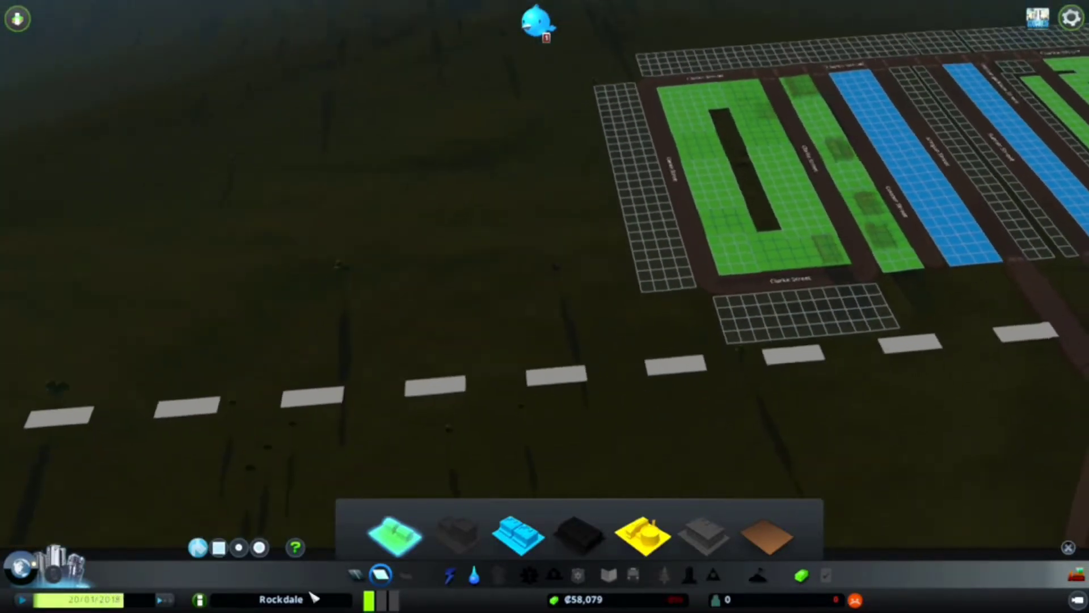
# Select the Two-Lane One-Way Road from the Roads panel.
pyautogui.click(357, 574)
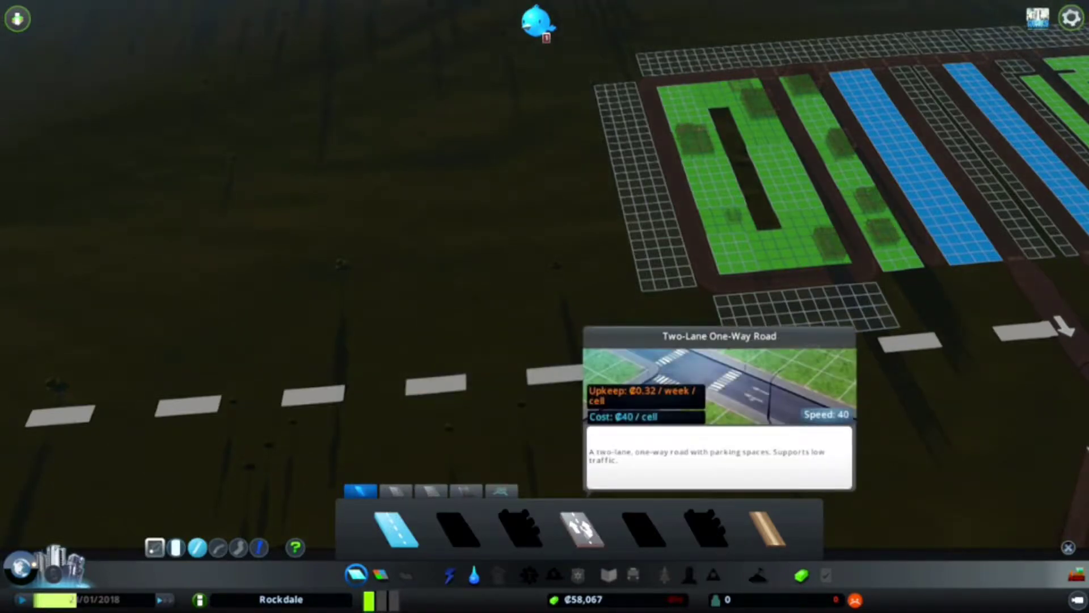
pyautogui.click(582, 525)
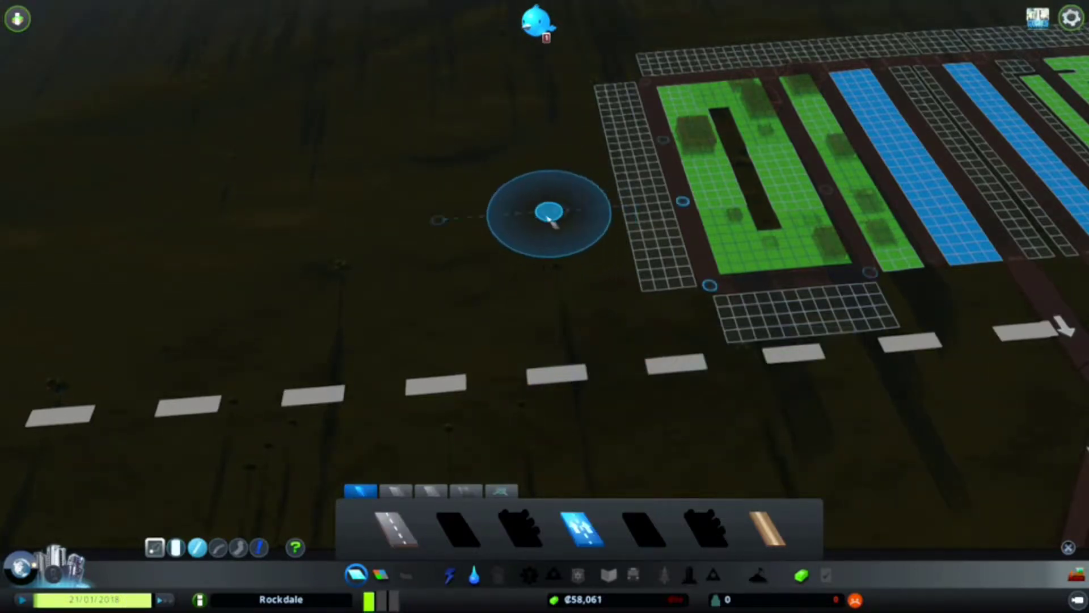
pyautogui.scroll(-3, 553, 221)
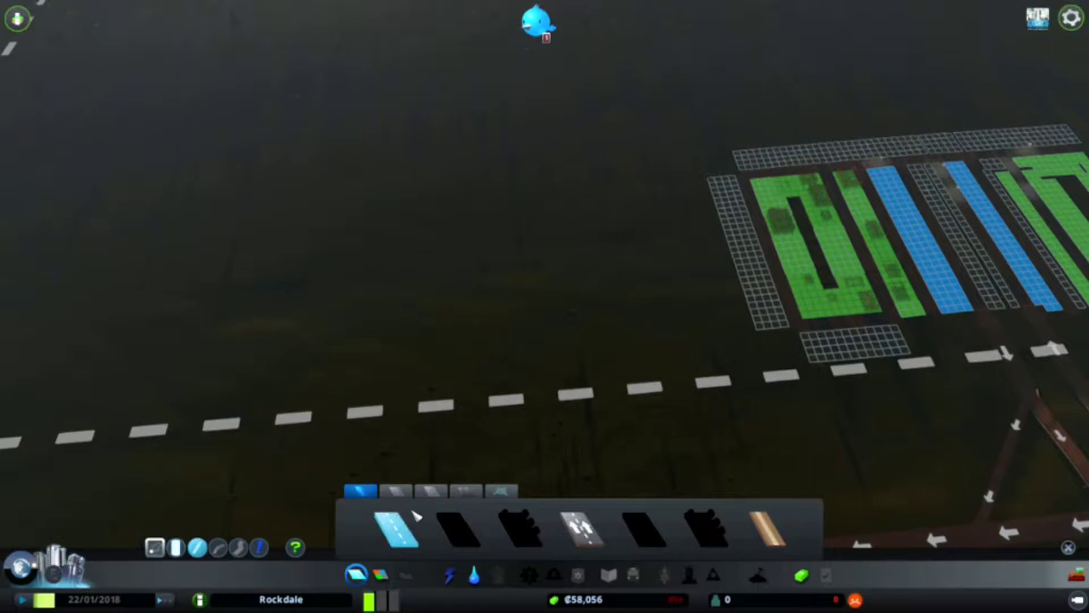
pyautogui.scroll(-3, 630, 205)
pyautogui.scroll(3, 757, 443)
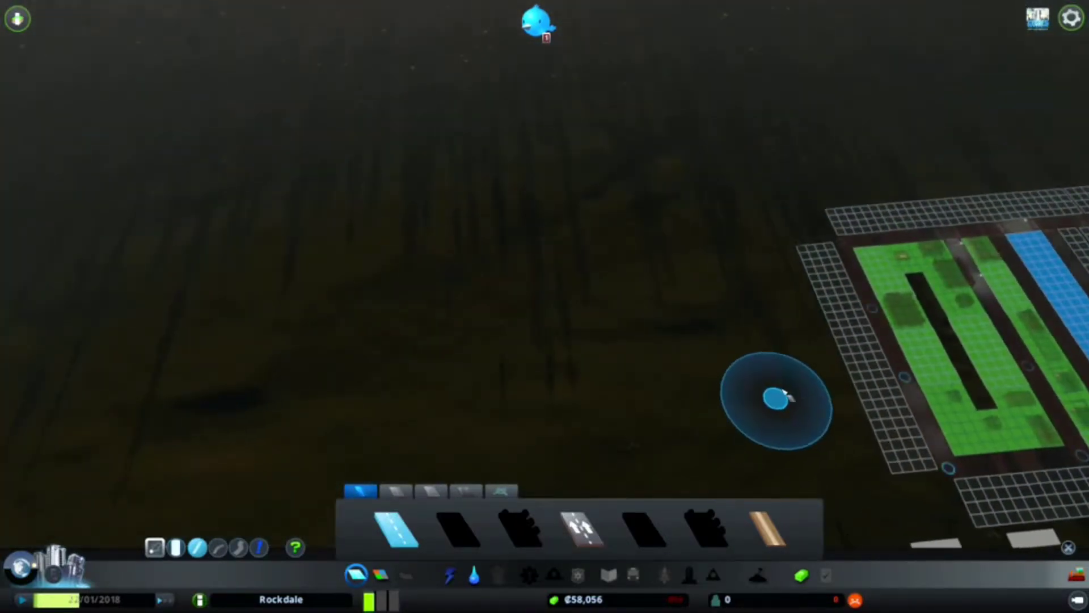
pyautogui.scroll(-2, 781, 340)
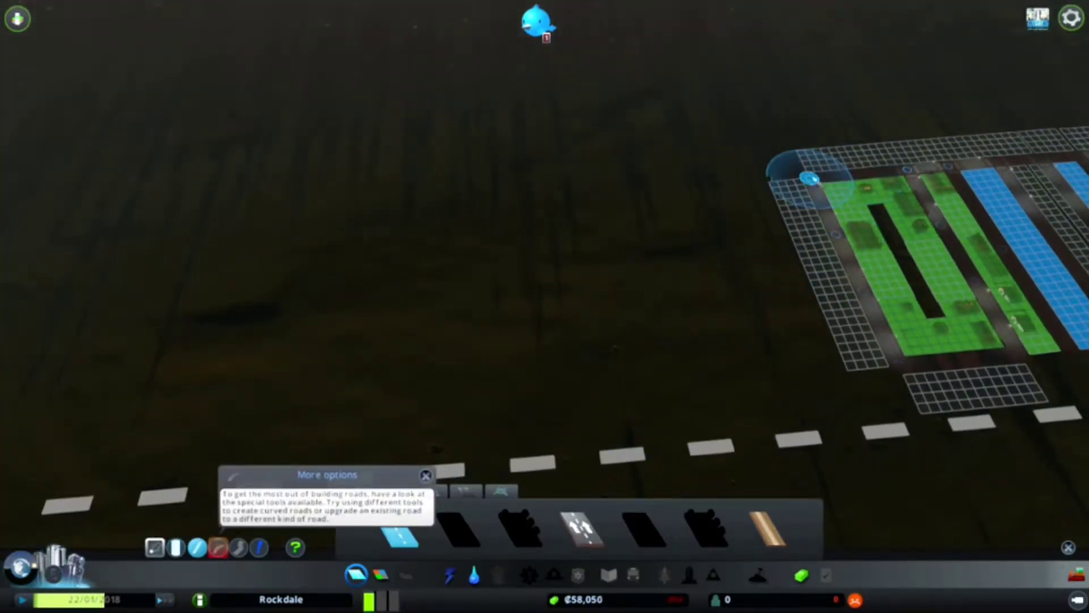
pyautogui.scroll(-3, 841, 203)
pyautogui.scroll(-3, 894, 341)
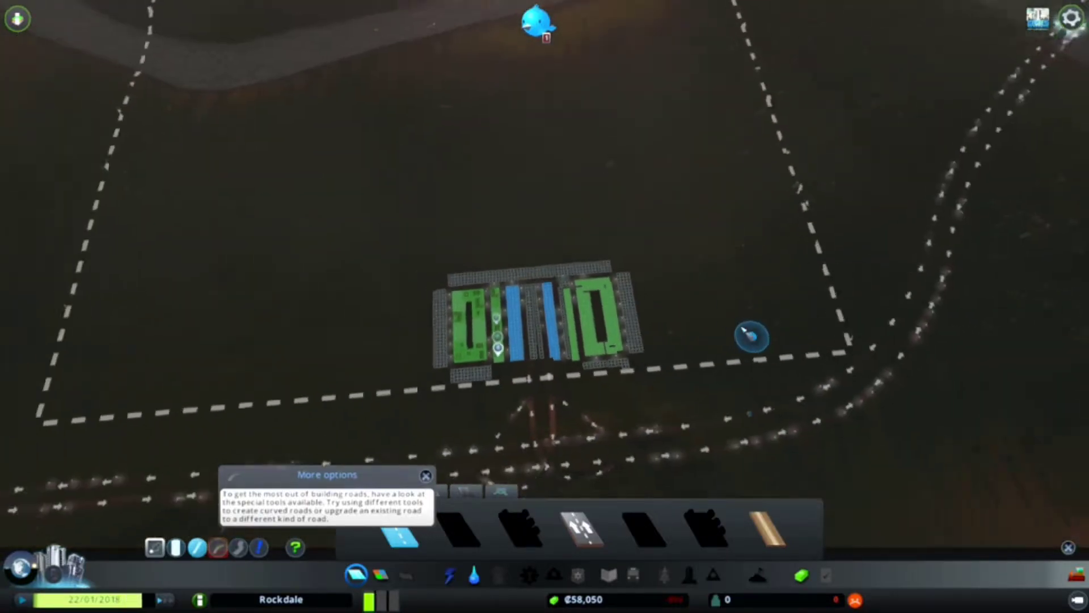
pyautogui.scroll(-2, 751, 336)
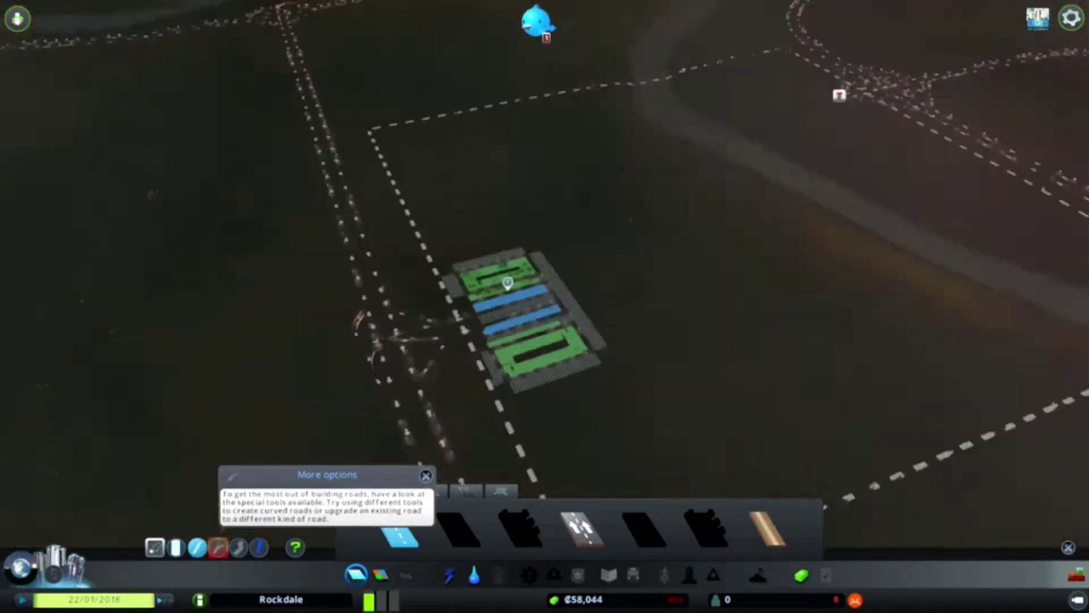
pyautogui.scroll(3, 698, 358)
pyautogui.scroll(3, 672, 381)
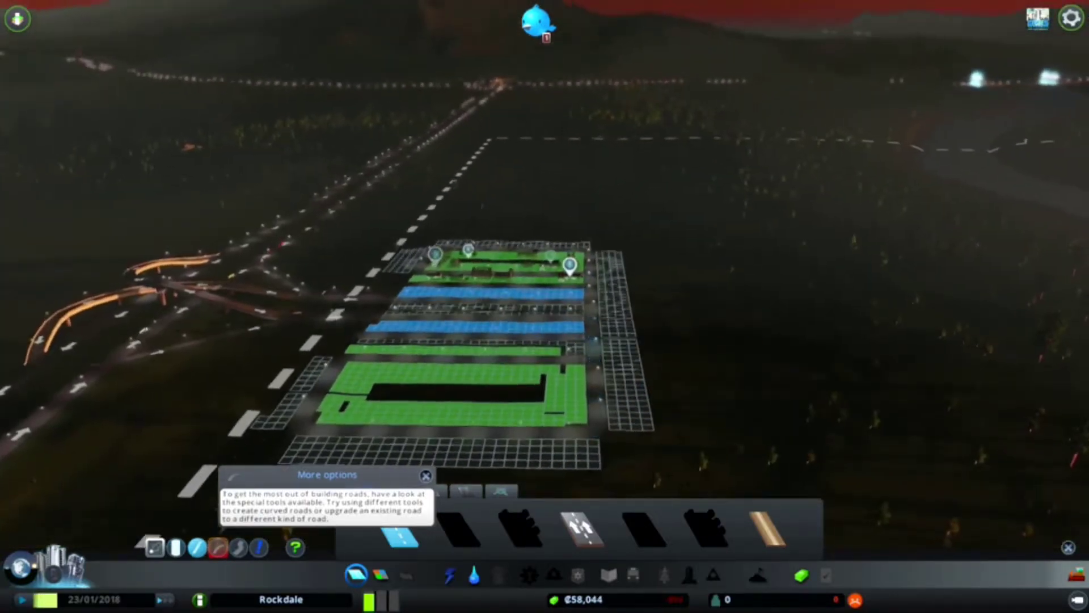
pyautogui.scroll(3, 672, 381)
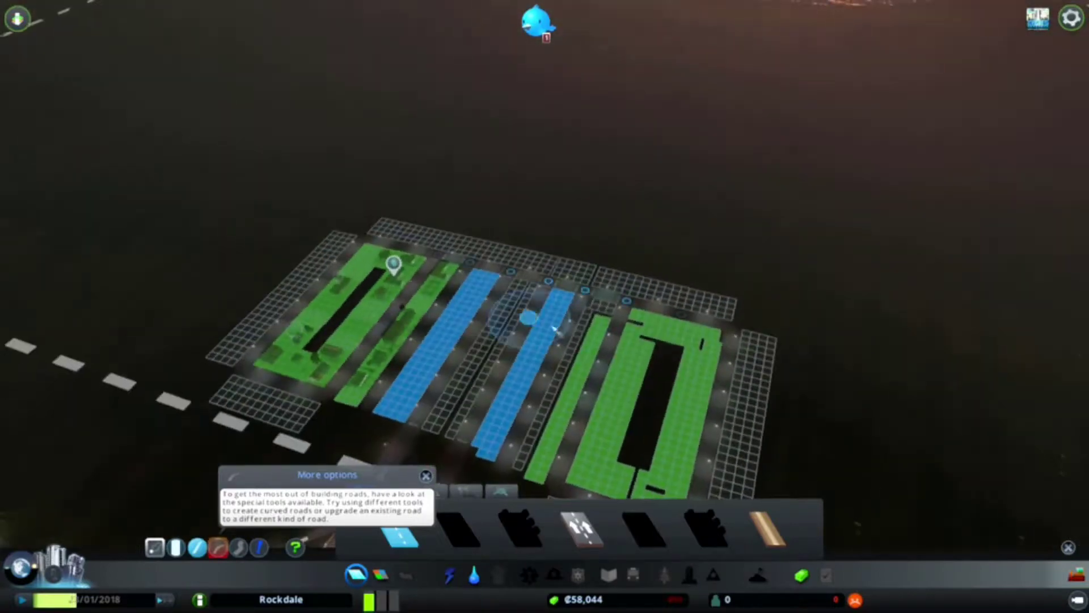
pyautogui.scroll(3, 544, 340)
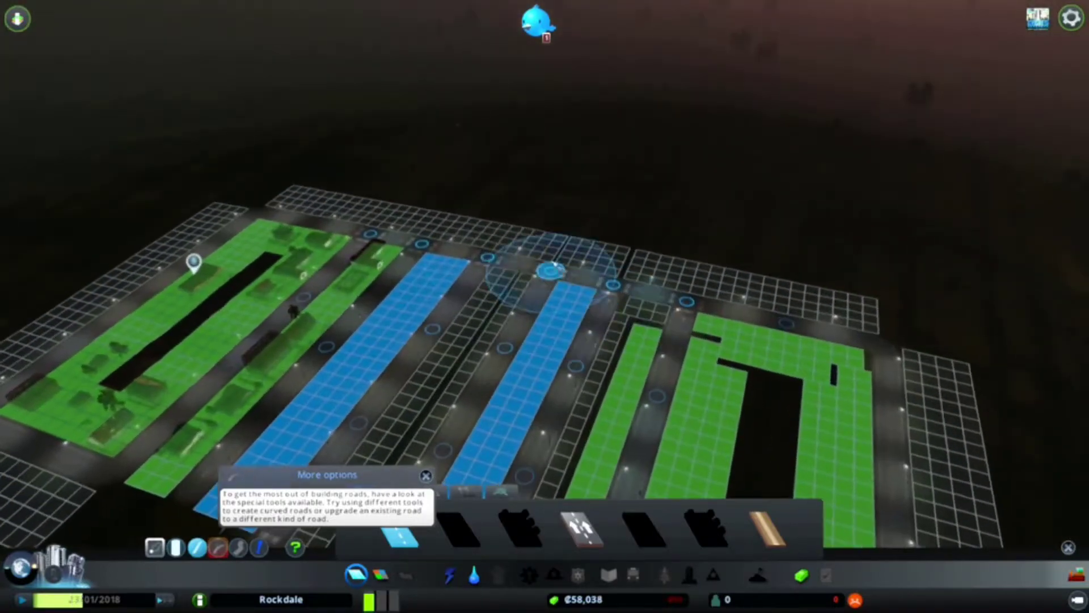
# Draw the top, long and left two-lane one-way roads to close a rectangle beside town.
pyautogui.click(478, 256)
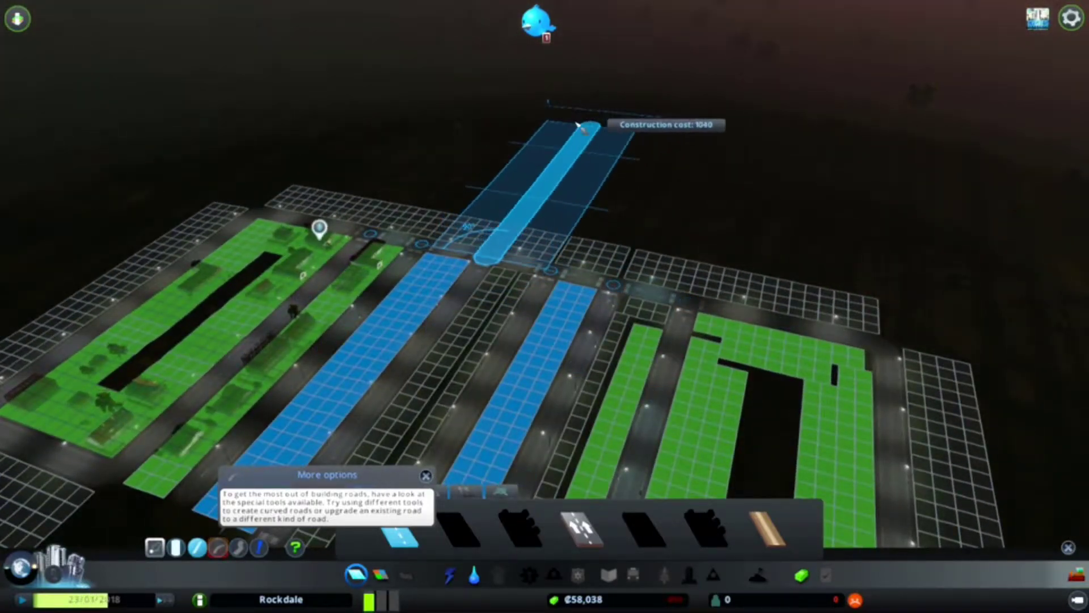
pyautogui.click(598, 118)
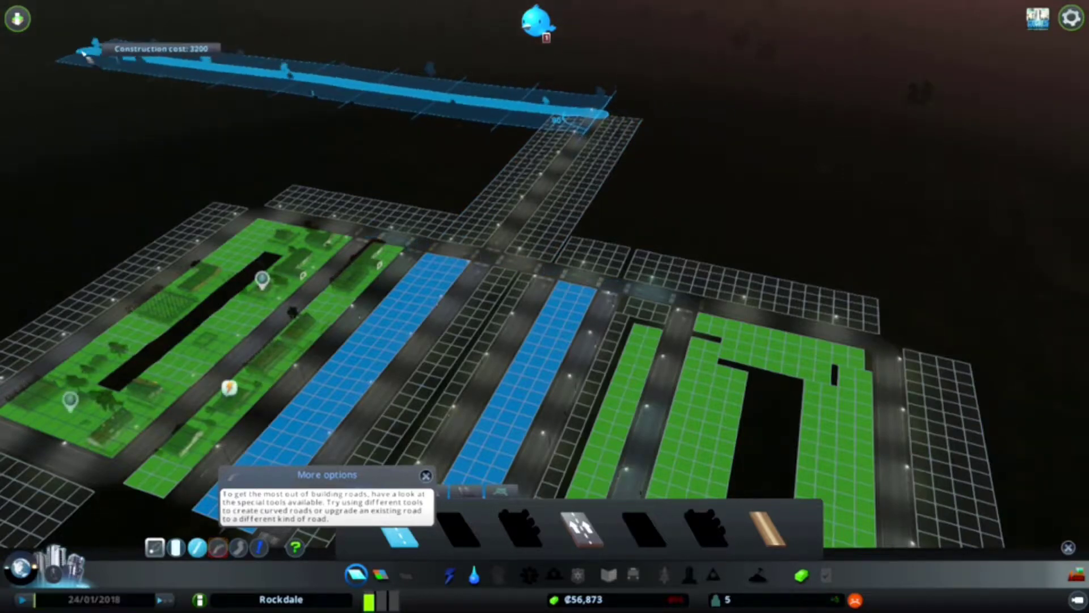
pyautogui.scroll(2, 226, 168)
pyautogui.scroll(2, 225, 168)
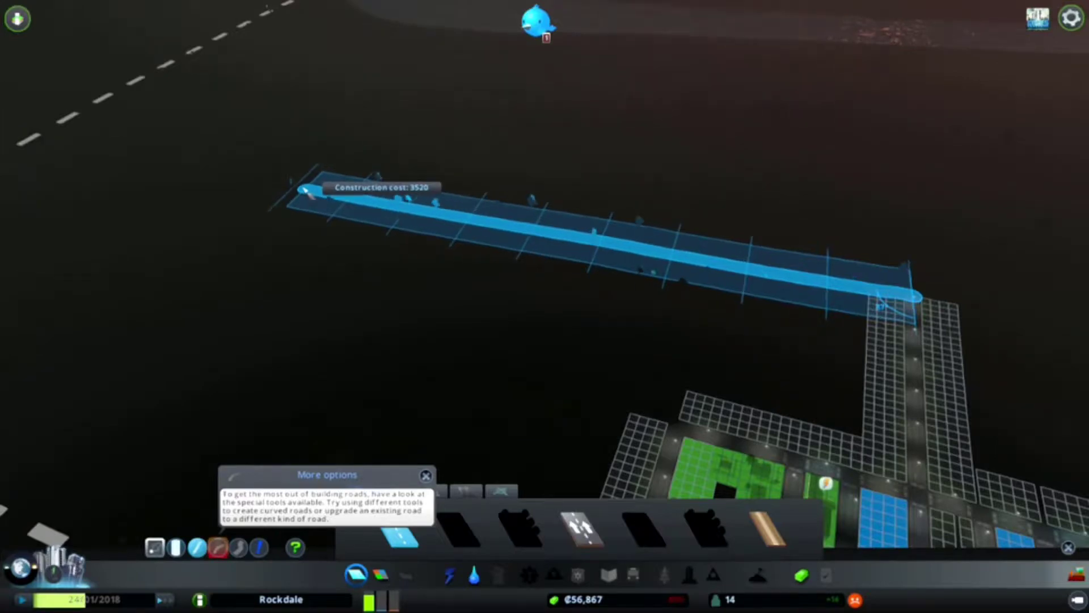
pyautogui.scroll(-3, 308, 189)
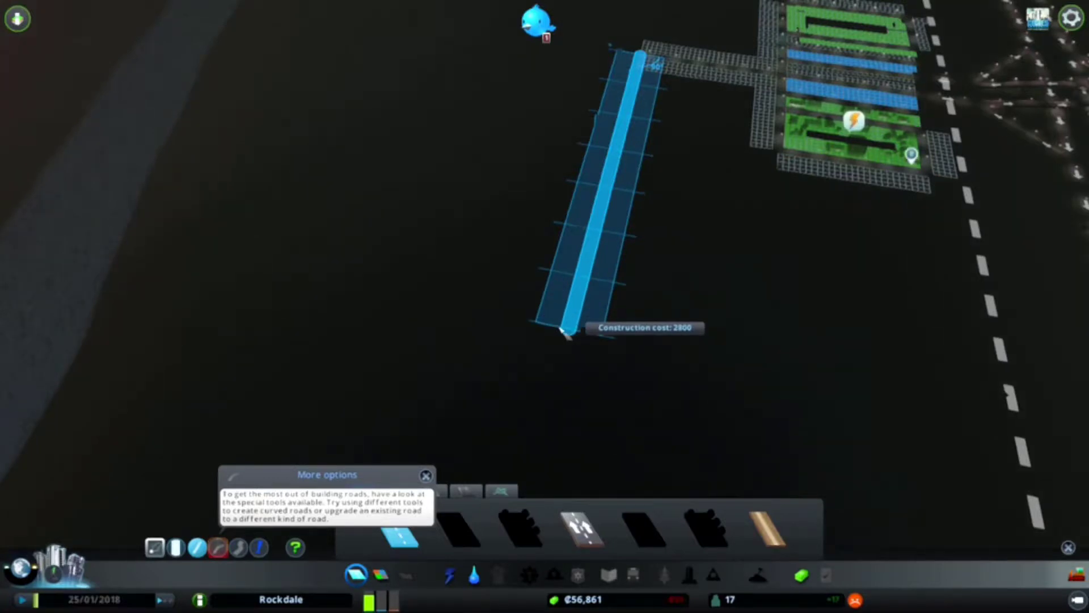
pyautogui.click(566, 330)
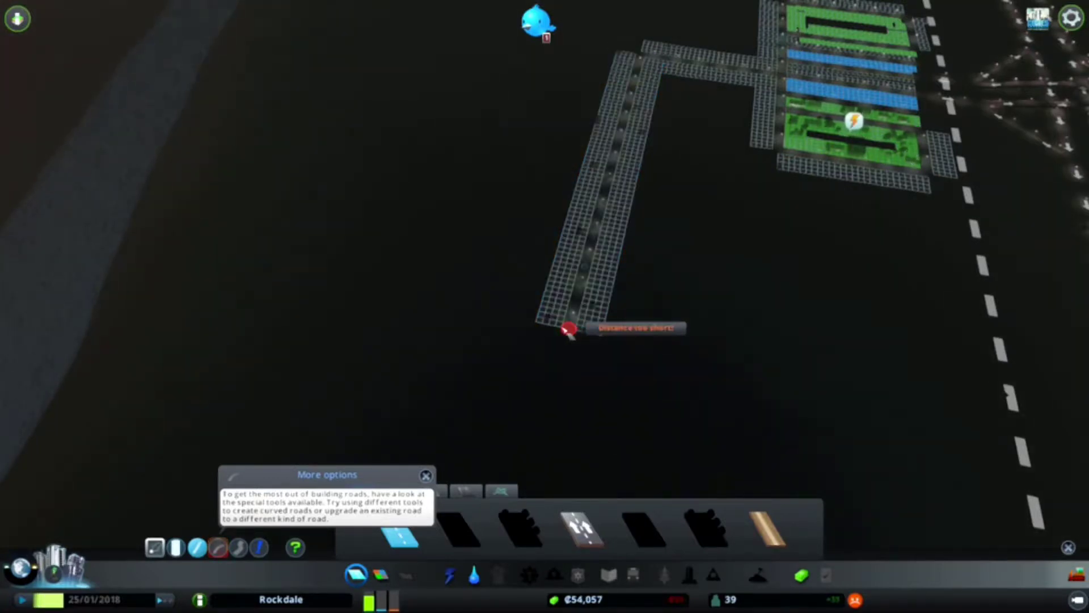
pyautogui.scroll(3, 566, 330)
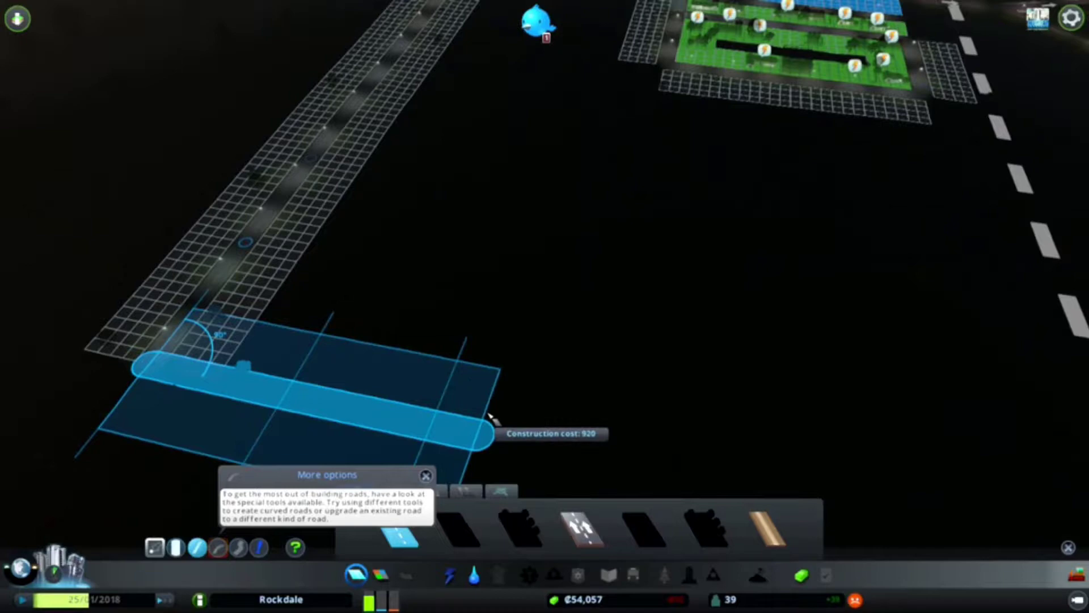
pyautogui.press('q')
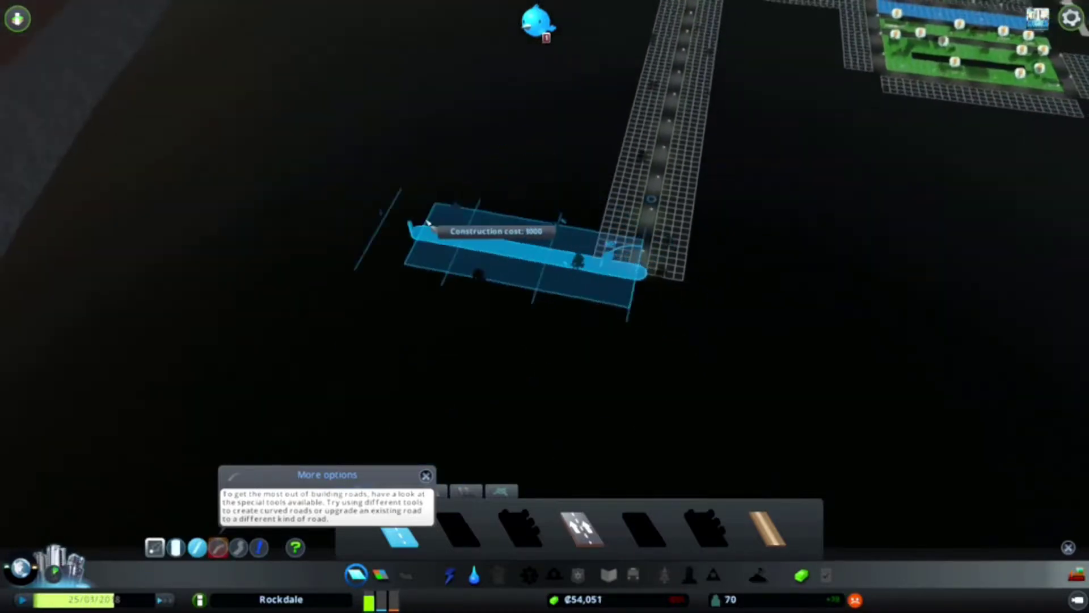
pyautogui.click(409, 223)
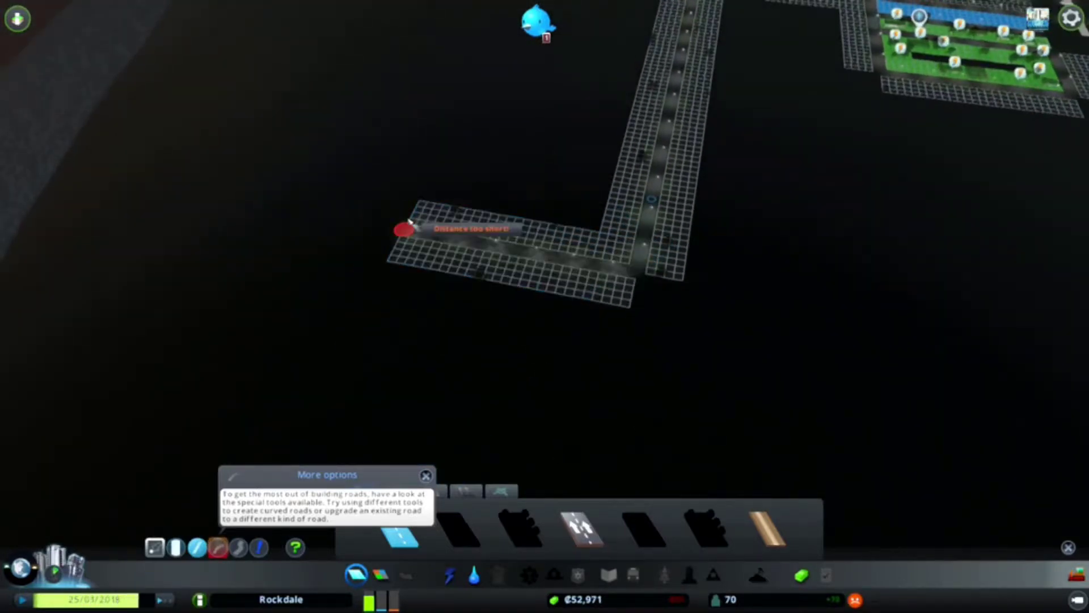
pyautogui.scroll(3, 411, 219)
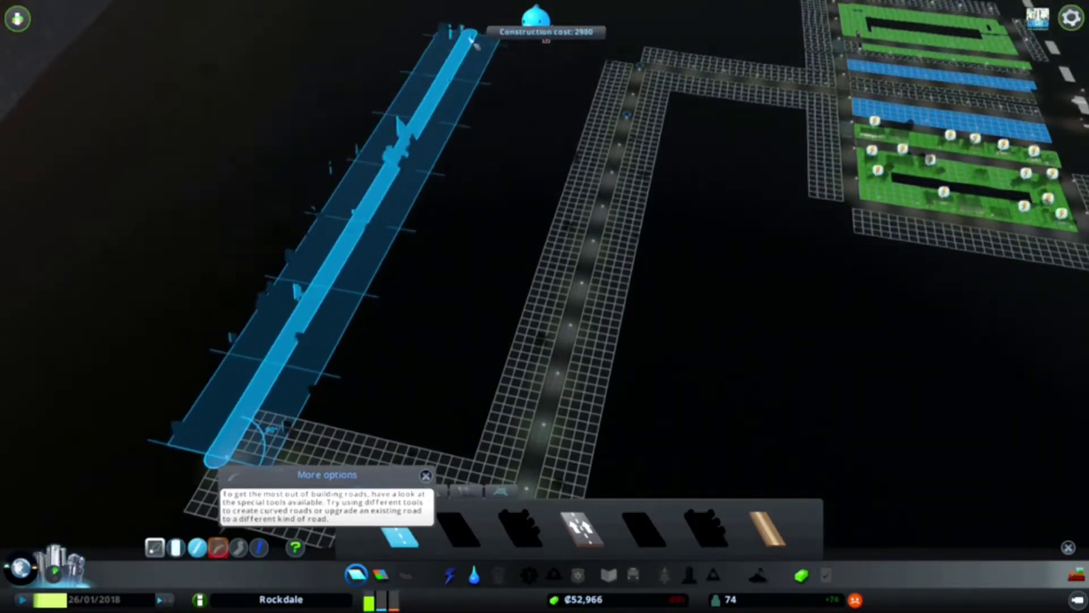
pyautogui.click(469, 38)
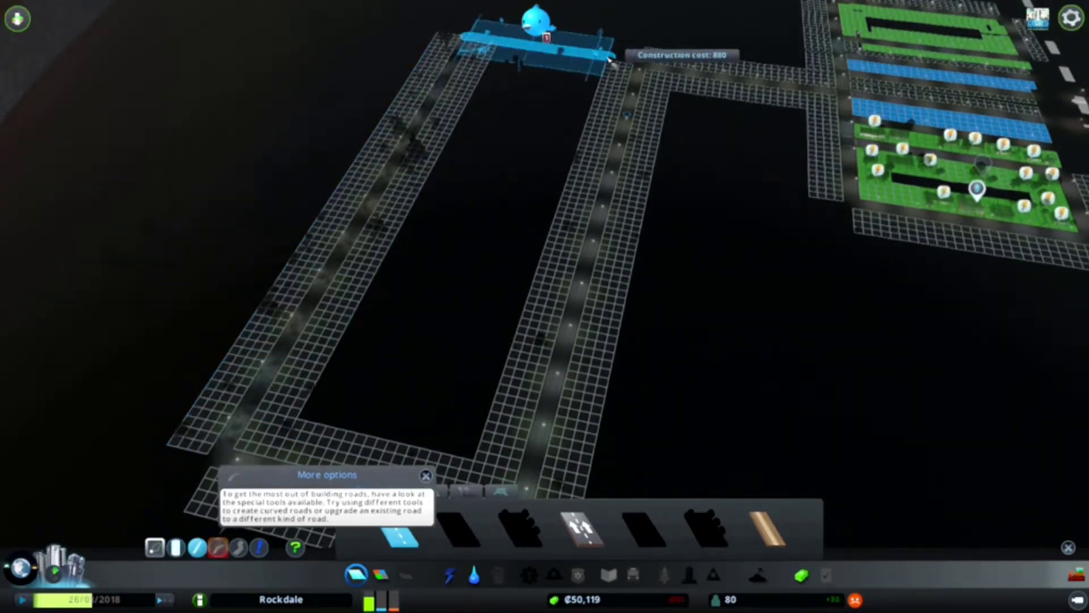
pyautogui.scroll(-3, 664, 79)
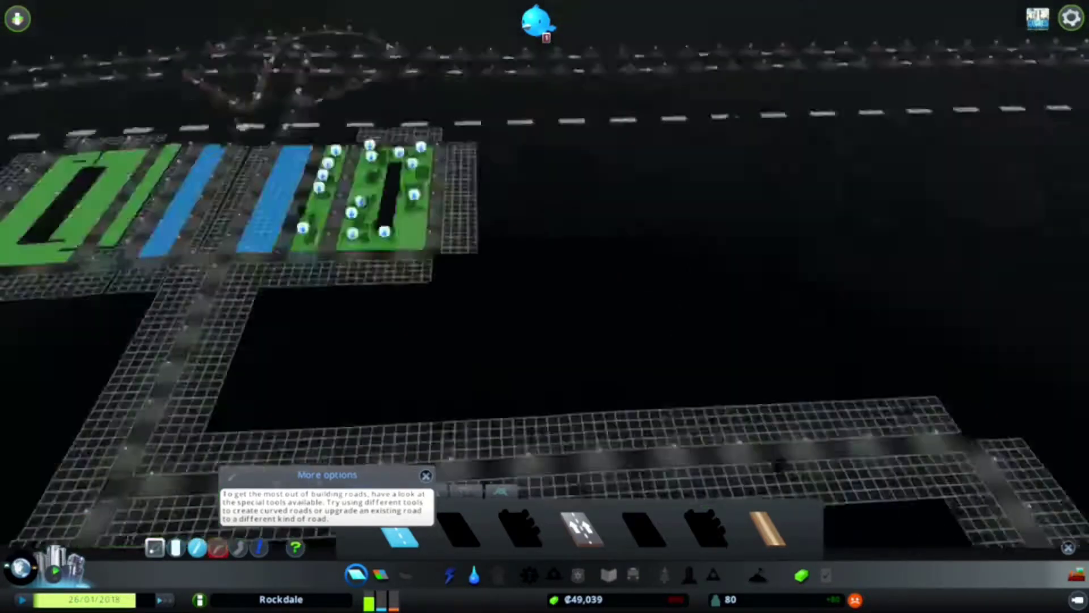
pyautogui.scroll(-2, 545, 255)
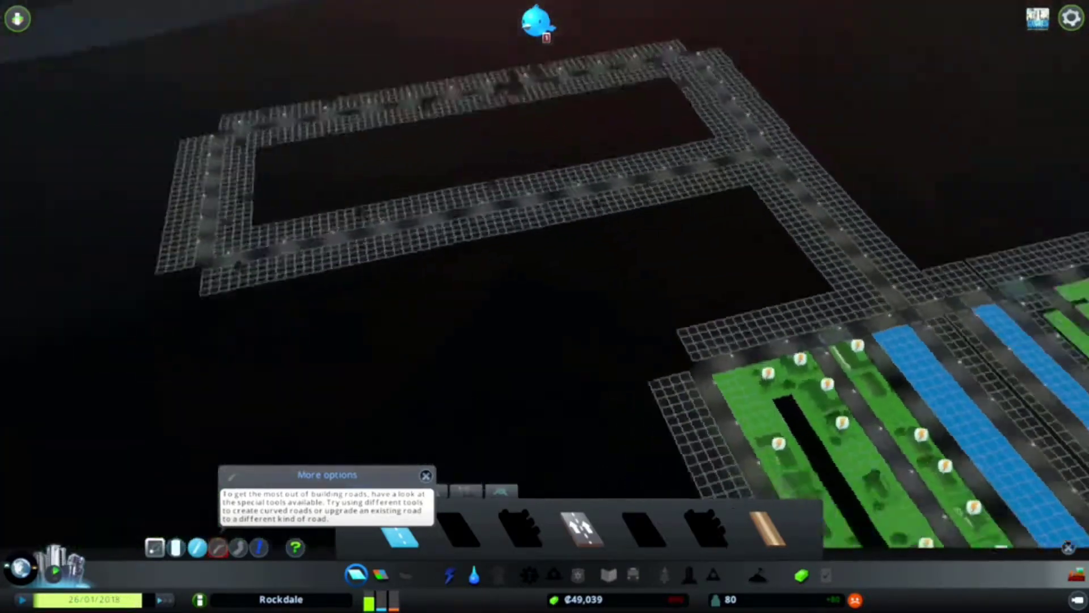
pyautogui.scroll(3, 475, 106)
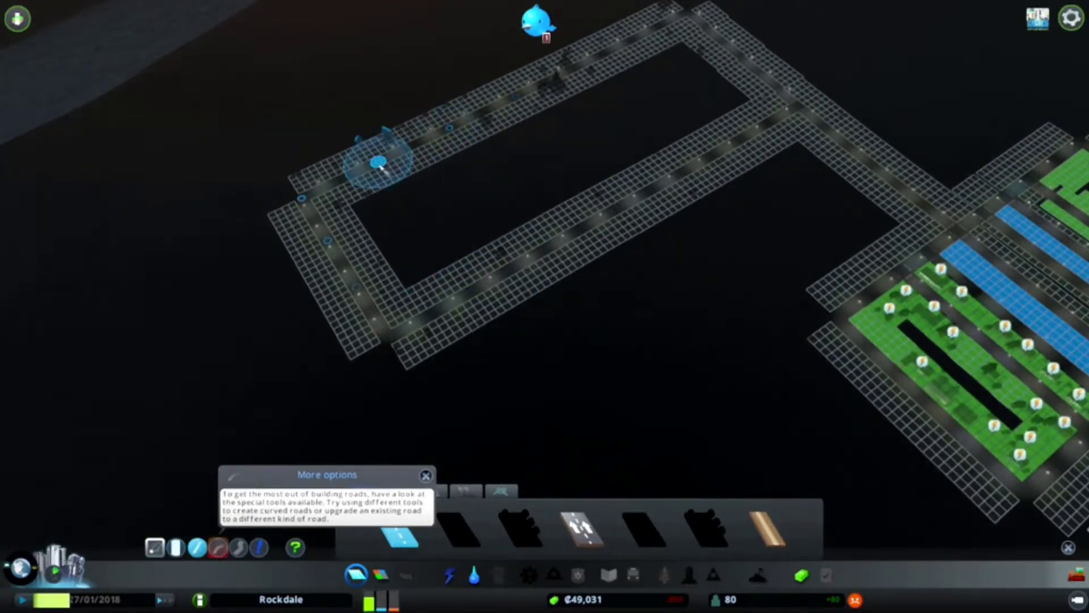
# Build the first three parallel cross streets between the rectangle's long roads.
pyautogui.click(380, 167)
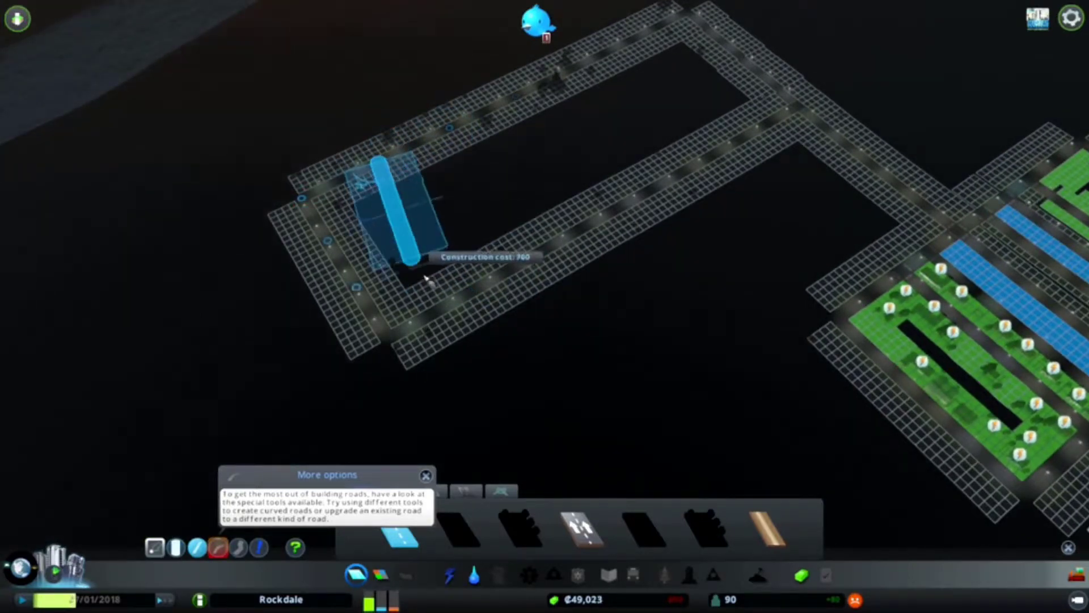
pyautogui.click(476, 289)
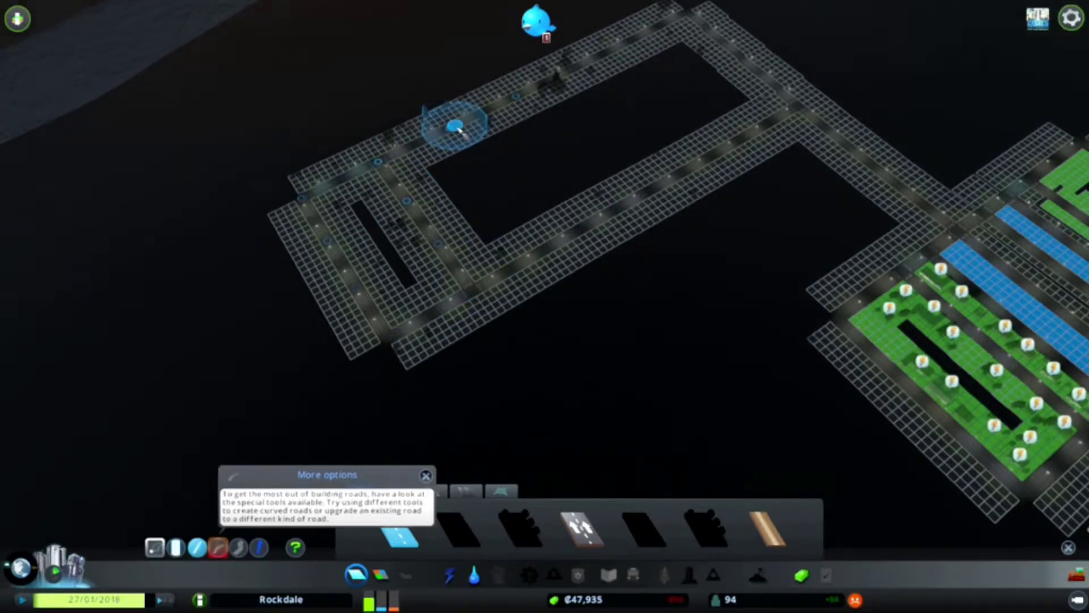
pyautogui.click(451, 128)
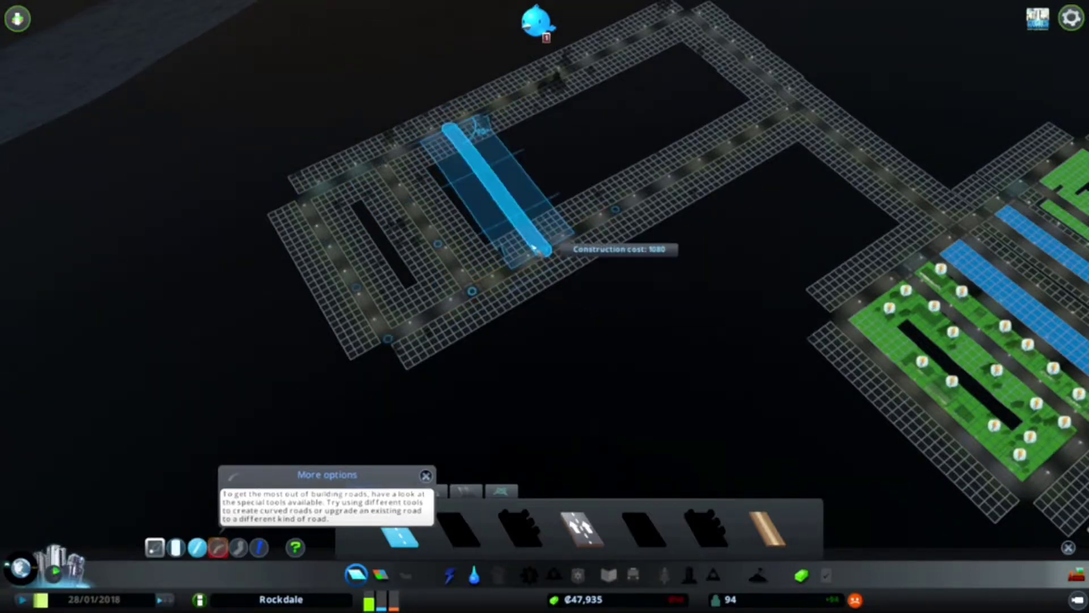
pyautogui.click(543, 251)
pyautogui.click(517, 97)
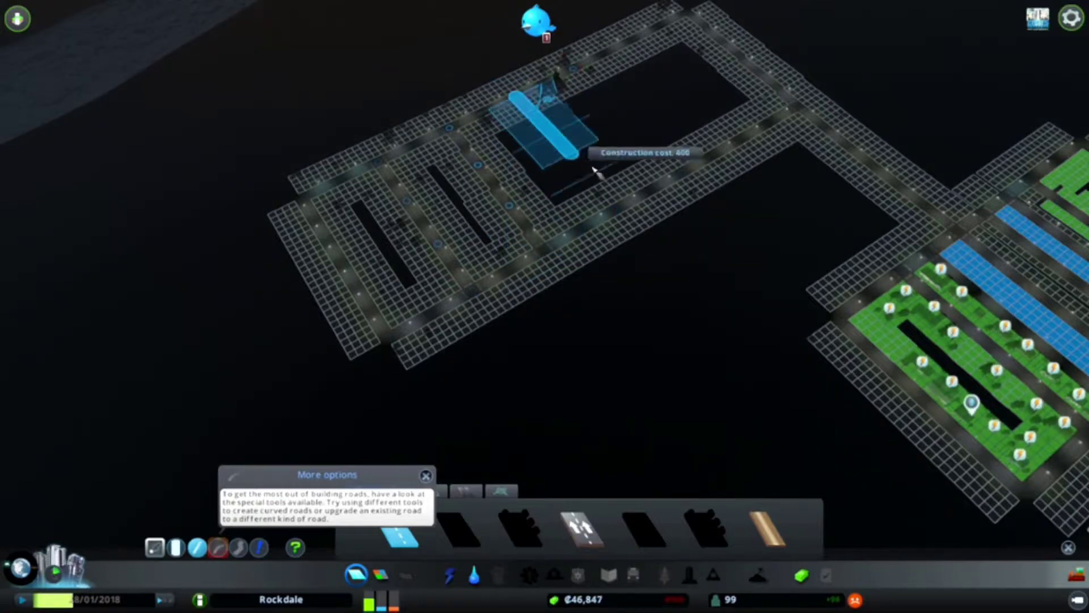
pyautogui.click(617, 209)
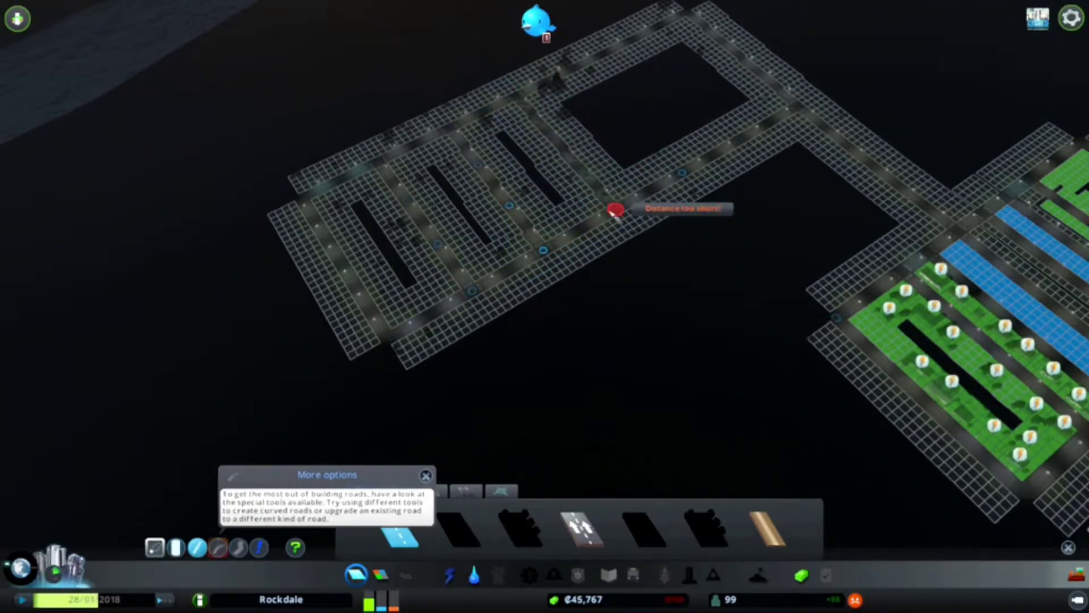
pyautogui.scroll(-2, 612, 215)
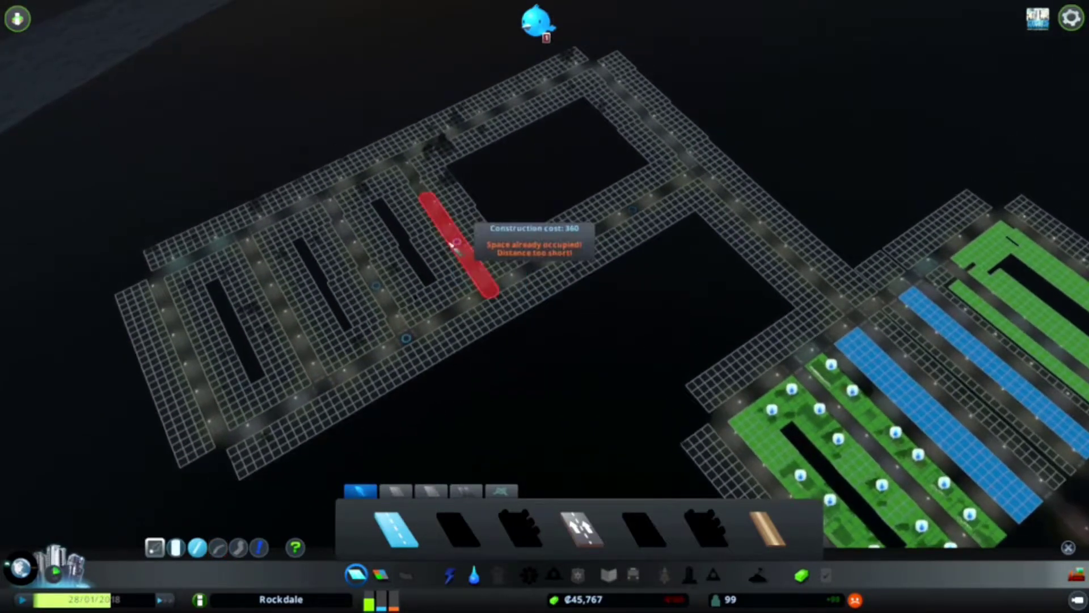
# Add the fourth and final cross streets, then bring up the Zoning tools.
pyautogui.click(467, 132)
pyautogui.click(566, 245)
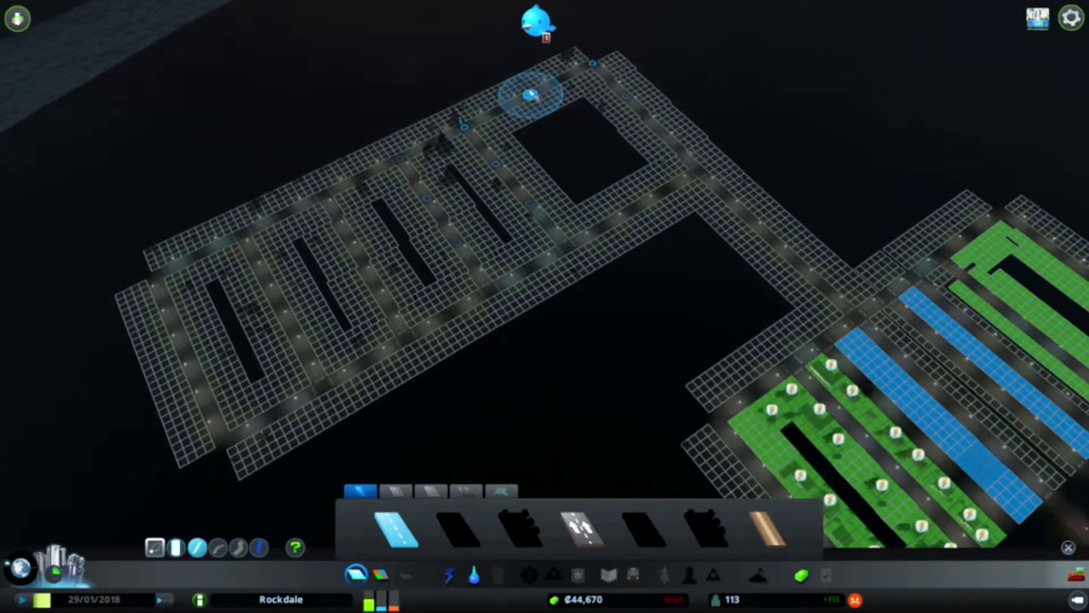
pyautogui.click(635, 209)
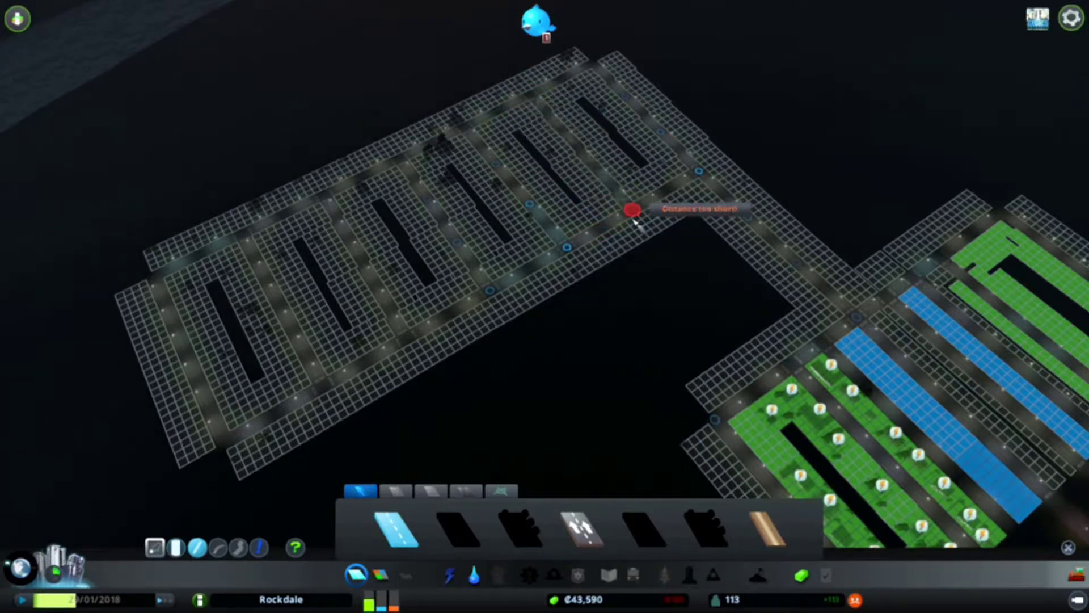
pyautogui.scroll(-3, 630, 245)
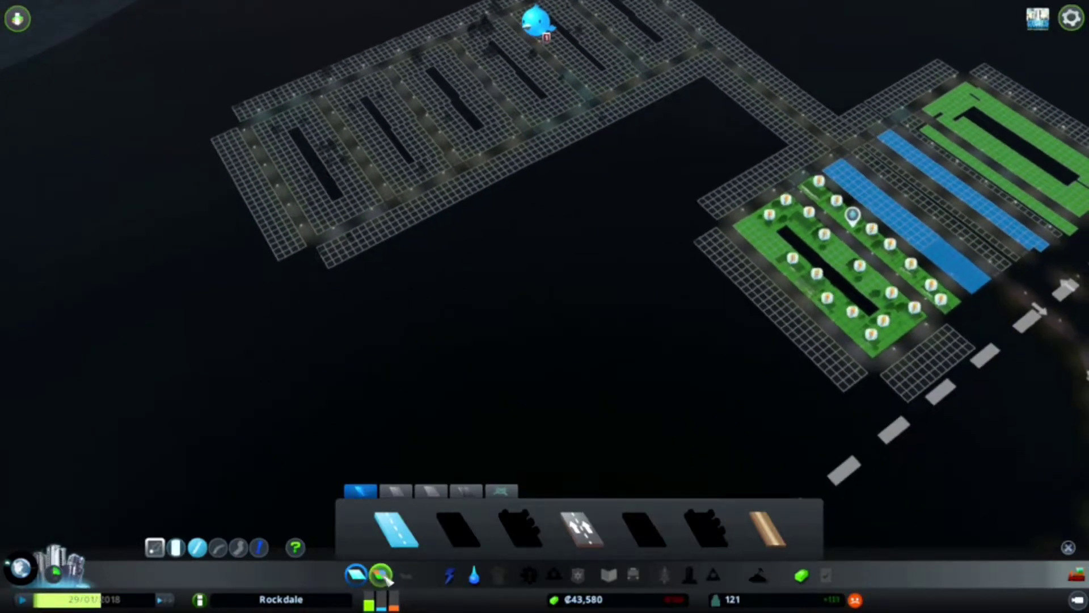
pyautogui.click(383, 575)
pyautogui.scroll(-3, 545, 256)
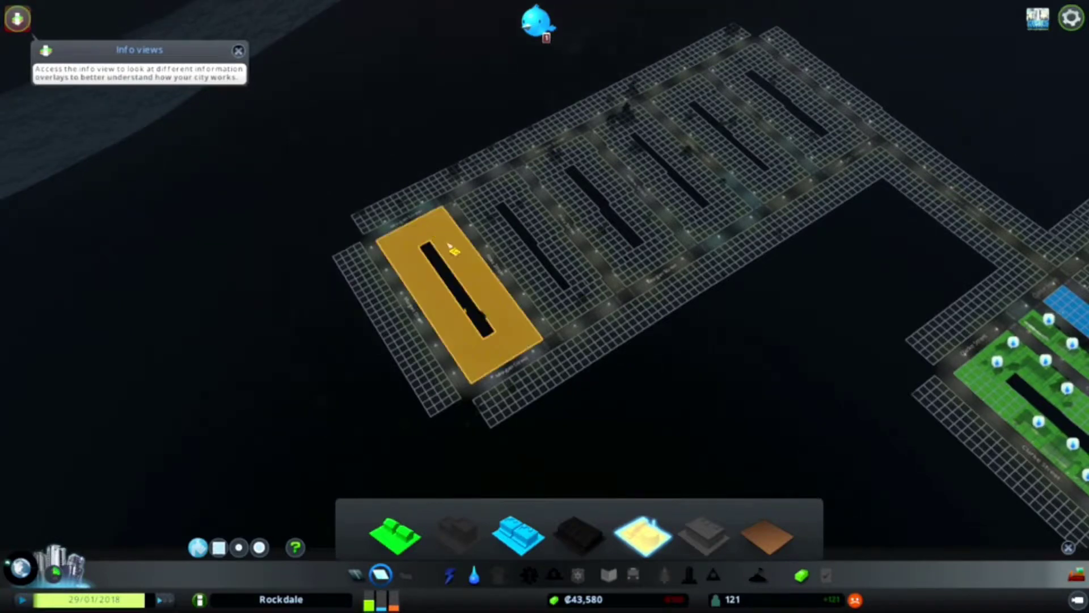
# Paint the four new narrow blocks with the industrial zone brush.
pyautogui.click(450, 246)
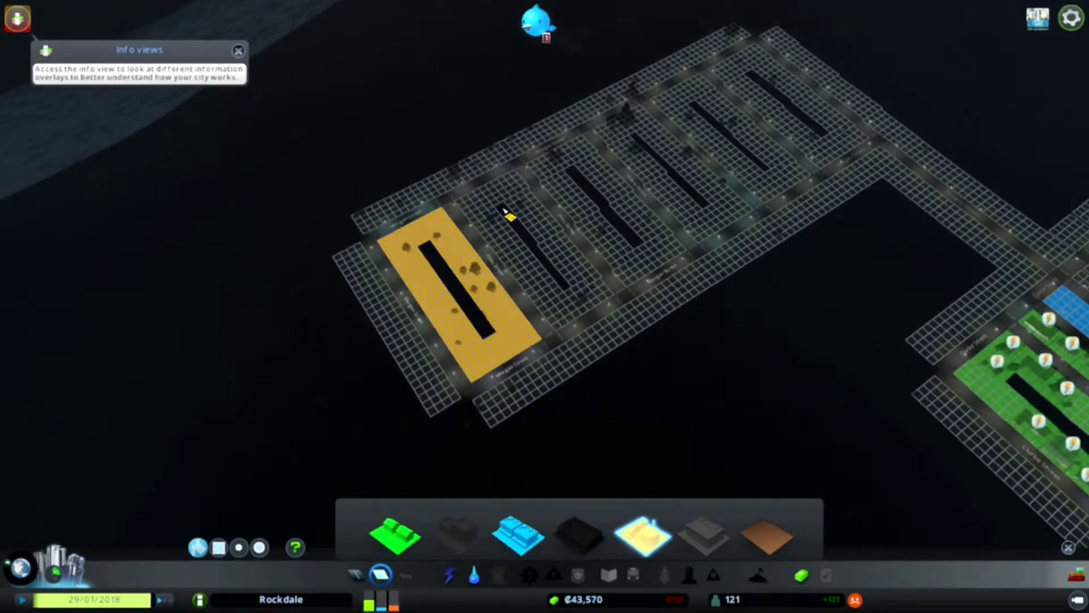
pyautogui.click(507, 214)
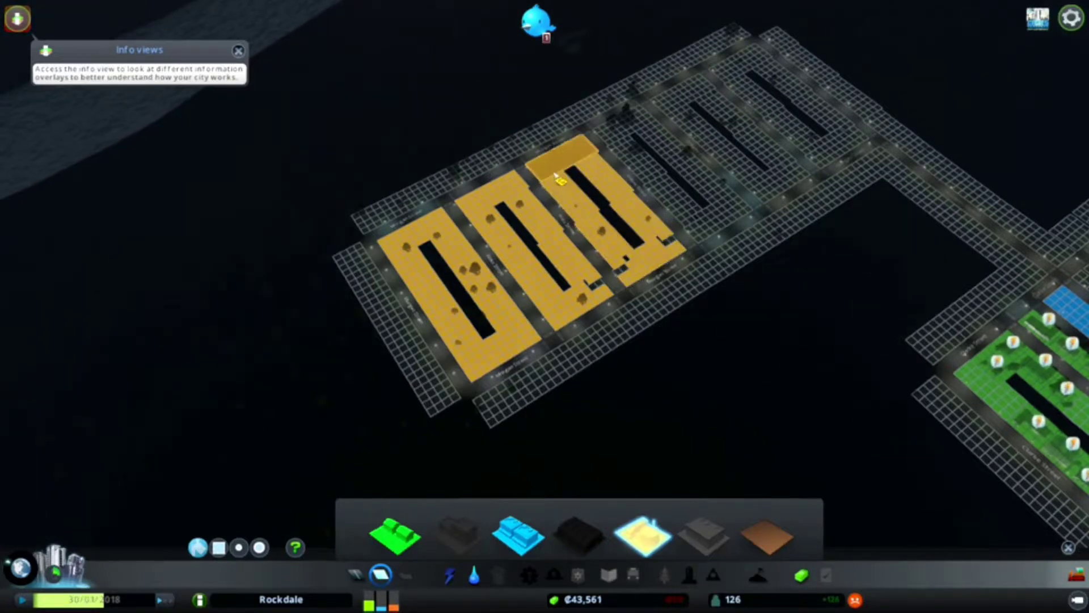
pyautogui.click(632, 161)
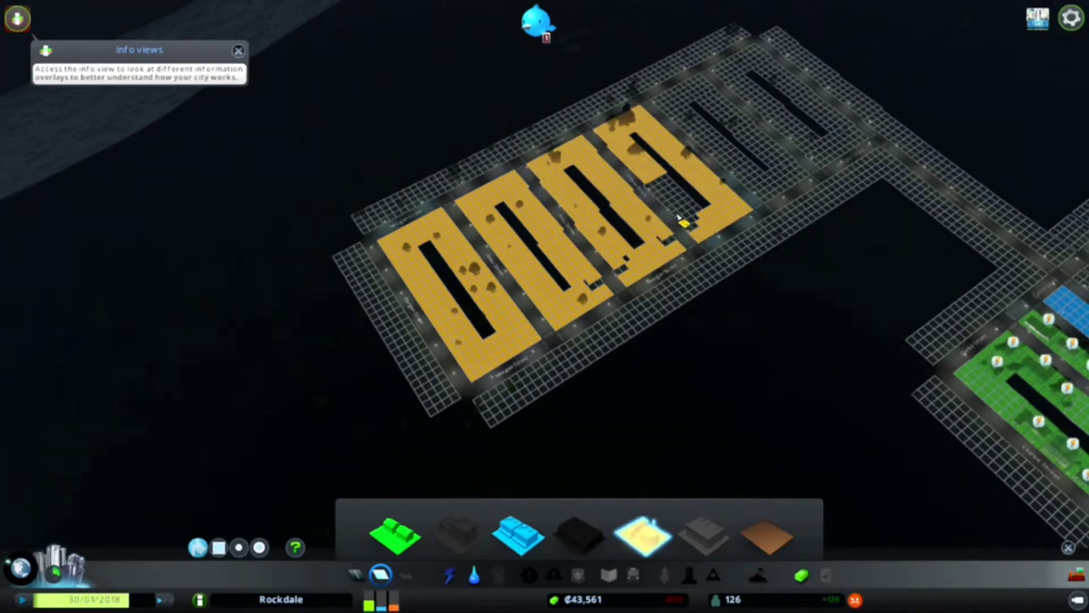
pyautogui.scroll(3, 679, 219)
pyautogui.click(553, 230)
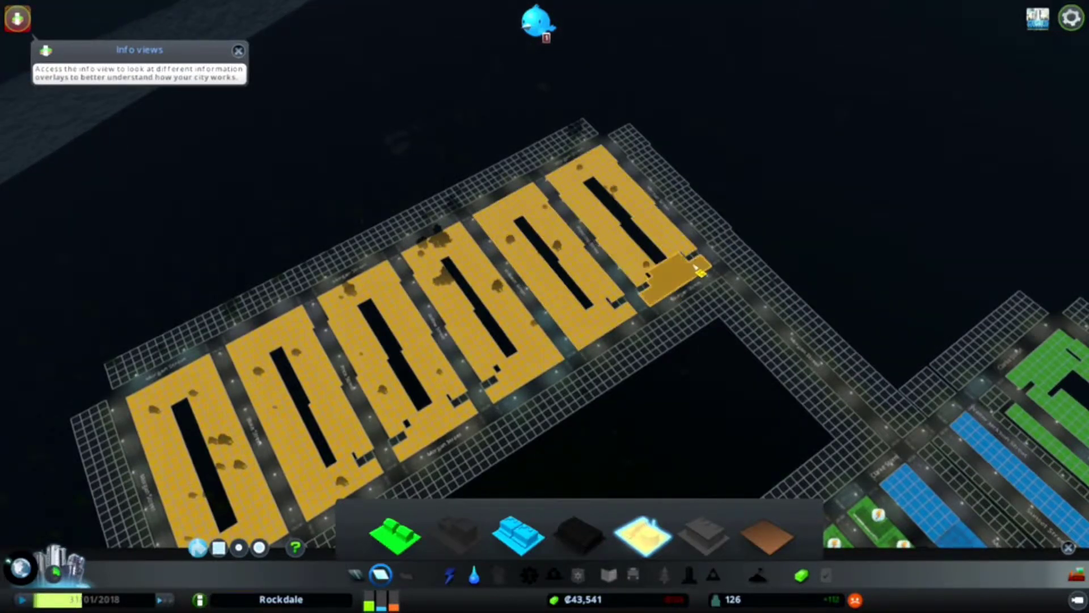
pyautogui.scroll(-3, 692, 258)
pyautogui.scroll(3, 673, 222)
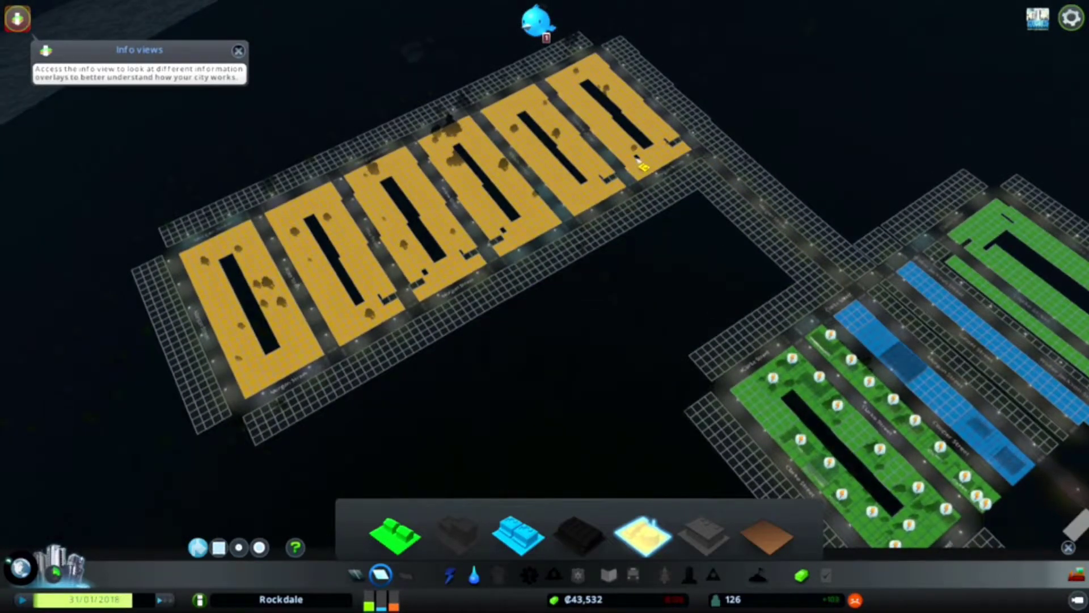
pyautogui.scroll(-3, 681, 146)
pyautogui.scroll(3, 611, 198)
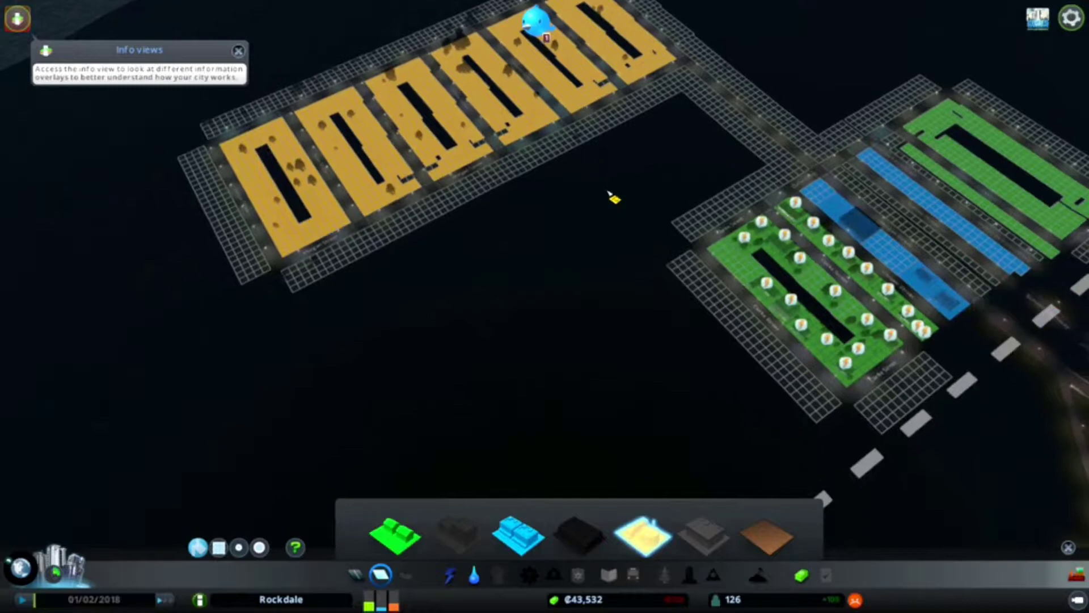
pyautogui.scroll(-4, 612, 198)
pyautogui.scroll(2, 511, 299)
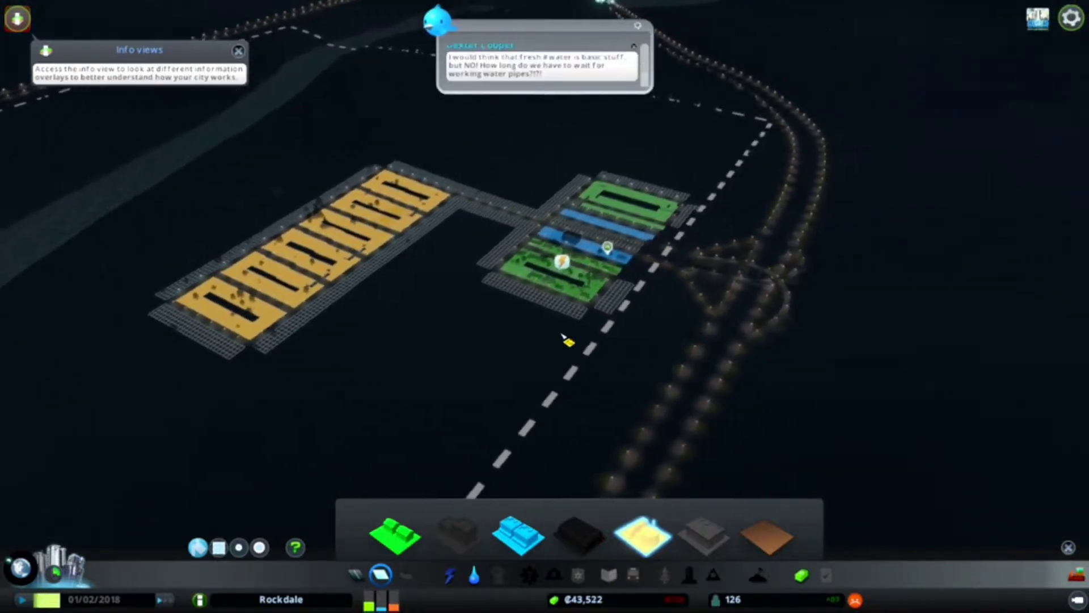
pyautogui.scroll(3, 482, 339)
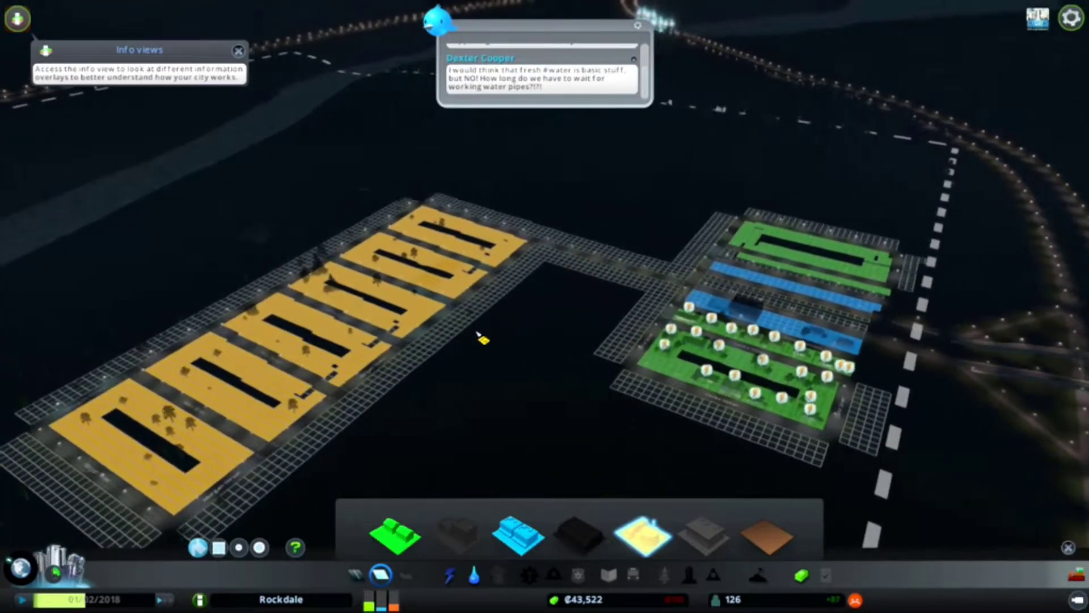
pyautogui.scroll(3, 479, 360)
pyautogui.scroll(-3, 512, 341)
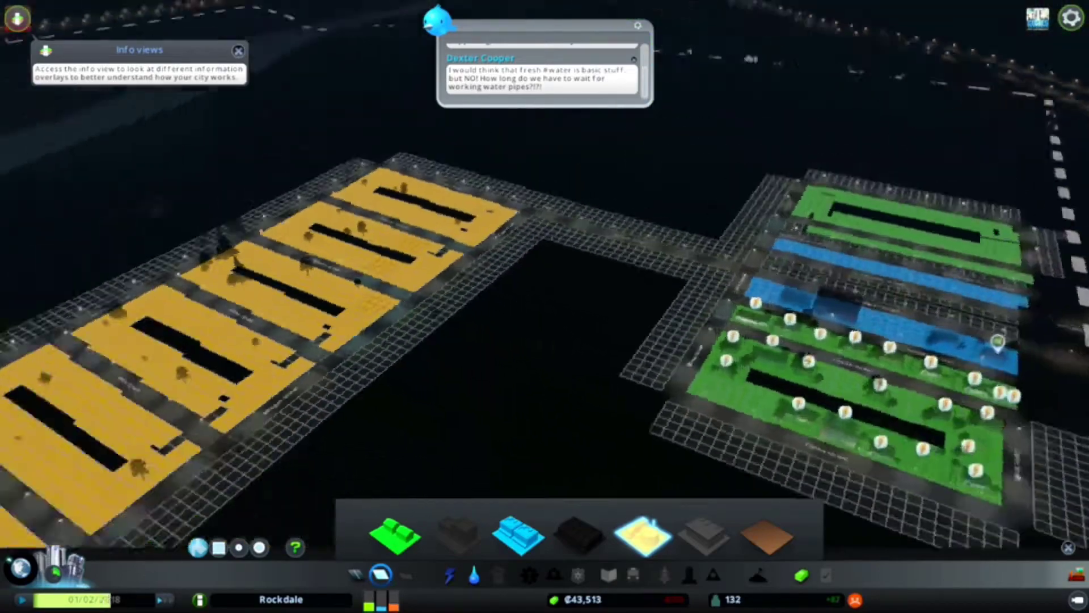
pyautogui.scroll(-3, 622, 319)
pyautogui.scroll(-3, 553, 323)
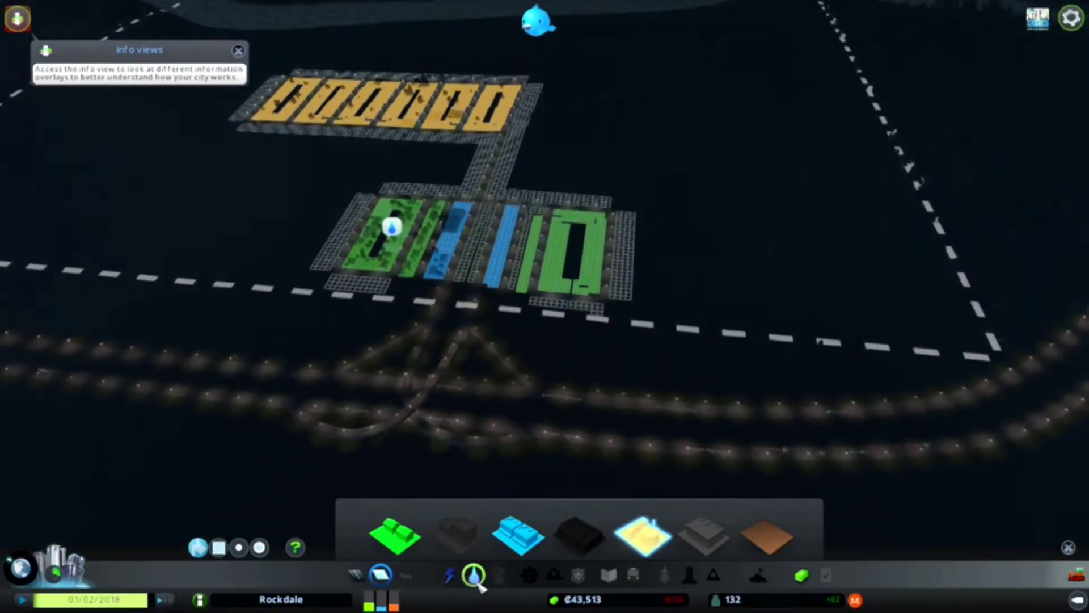
# Place a Water Pumping Station and a Water Drain Pipe on the riverbank.
pyautogui.click(474, 577)
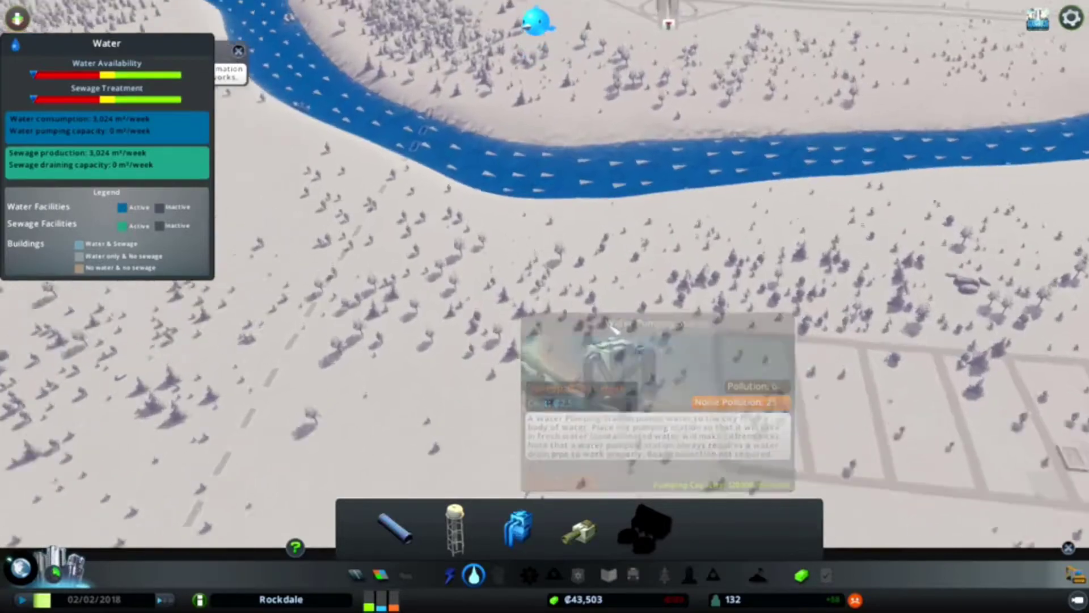
pyautogui.scroll(3, 545, 341)
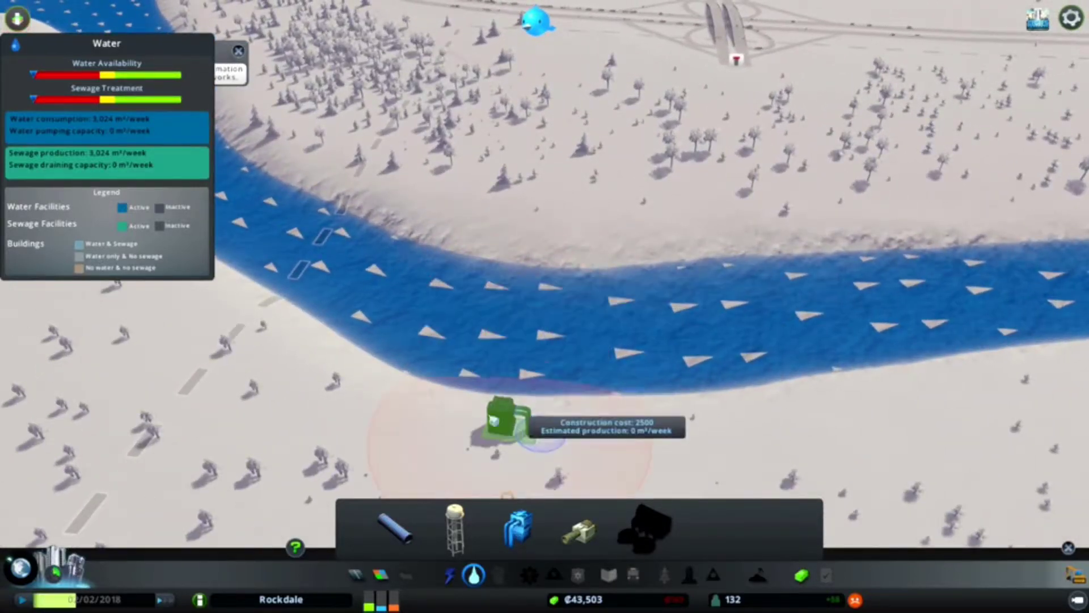
pyautogui.scroll(-5, 507, 422)
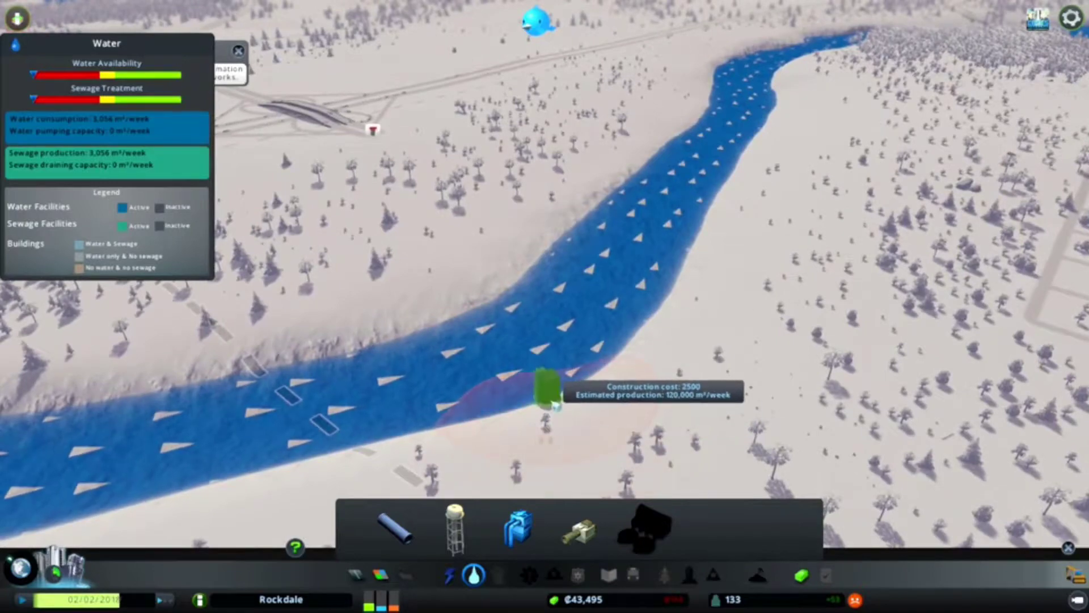
pyautogui.scroll(3, 573, 417)
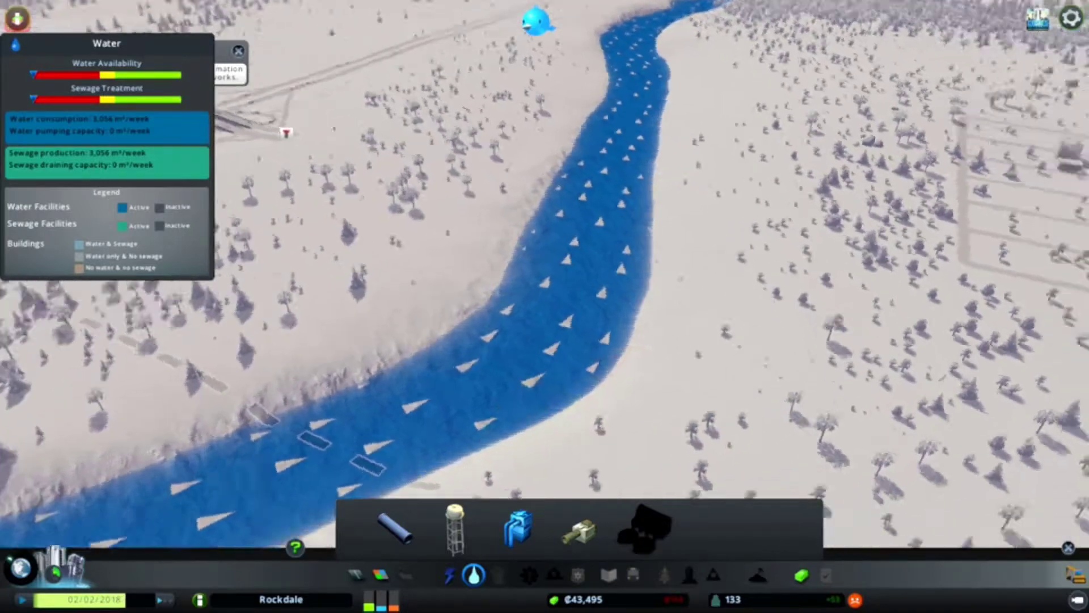
pyautogui.scroll(-3, 545, 307)
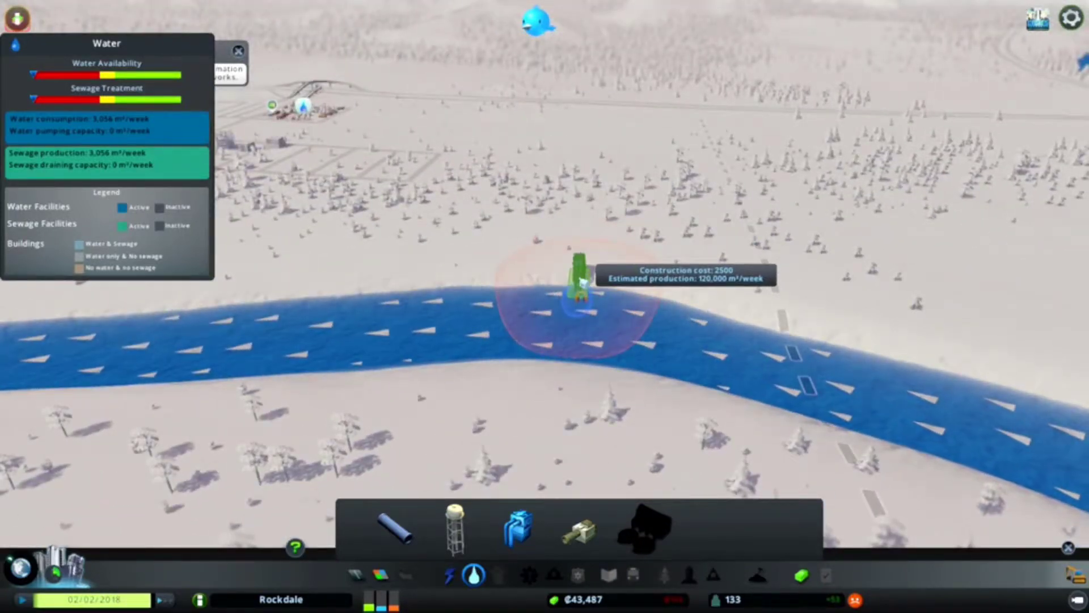
pyautogui.click(582, 277)
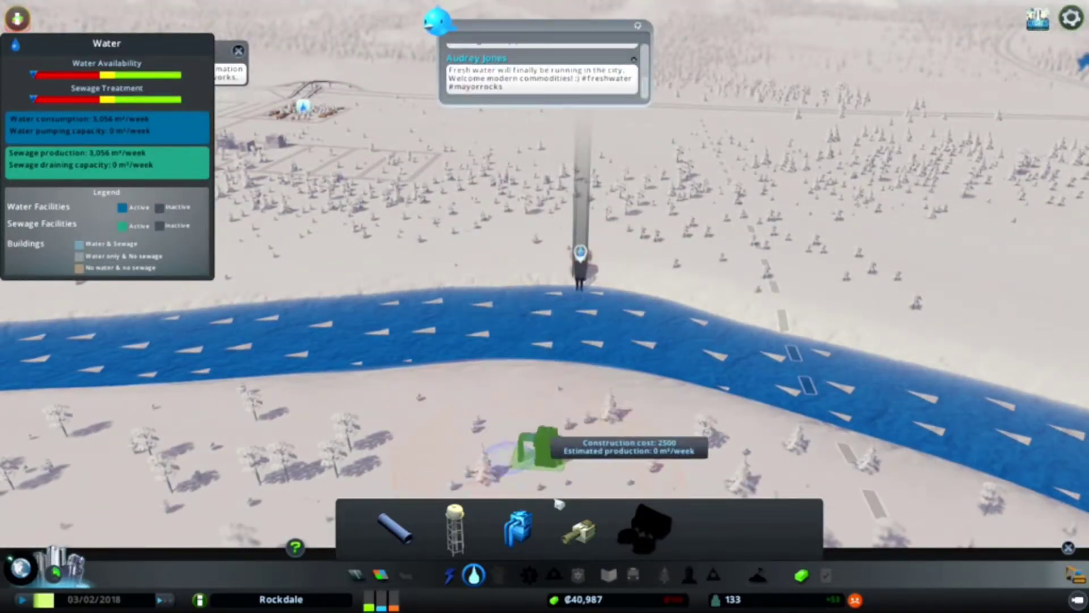
pyautogui.click(583, 532)
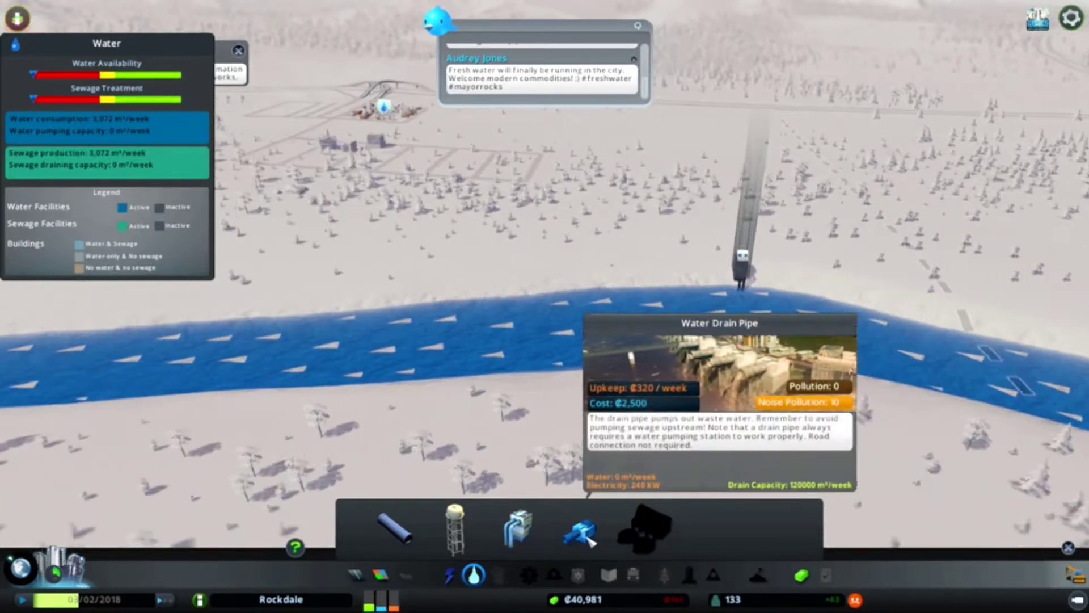
pyautogui.scroll(-3, 545, 306)
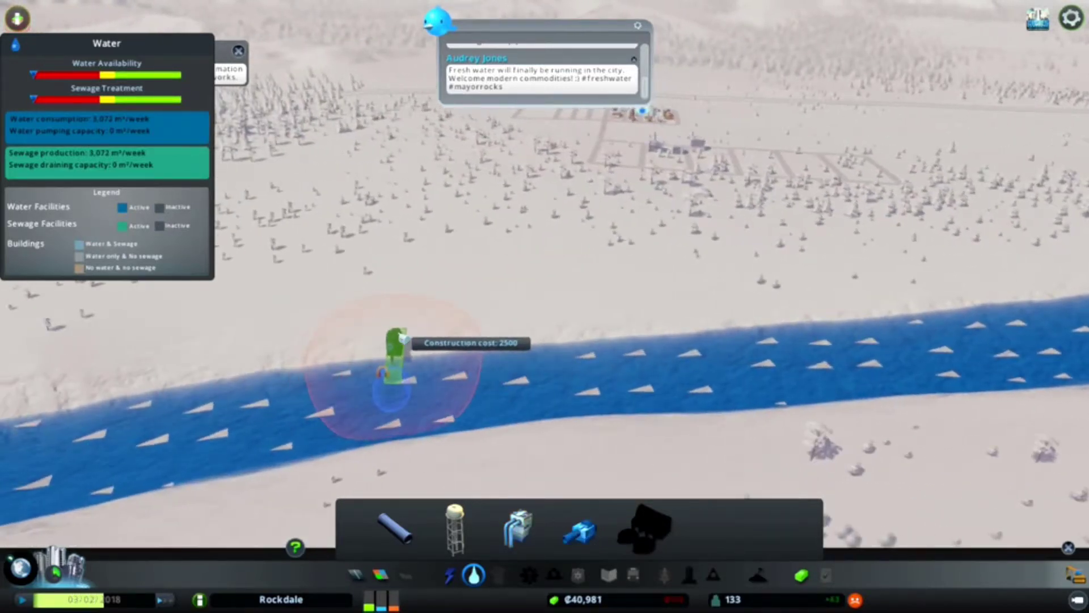
pyautogui.scroll(-3, 383, 367)
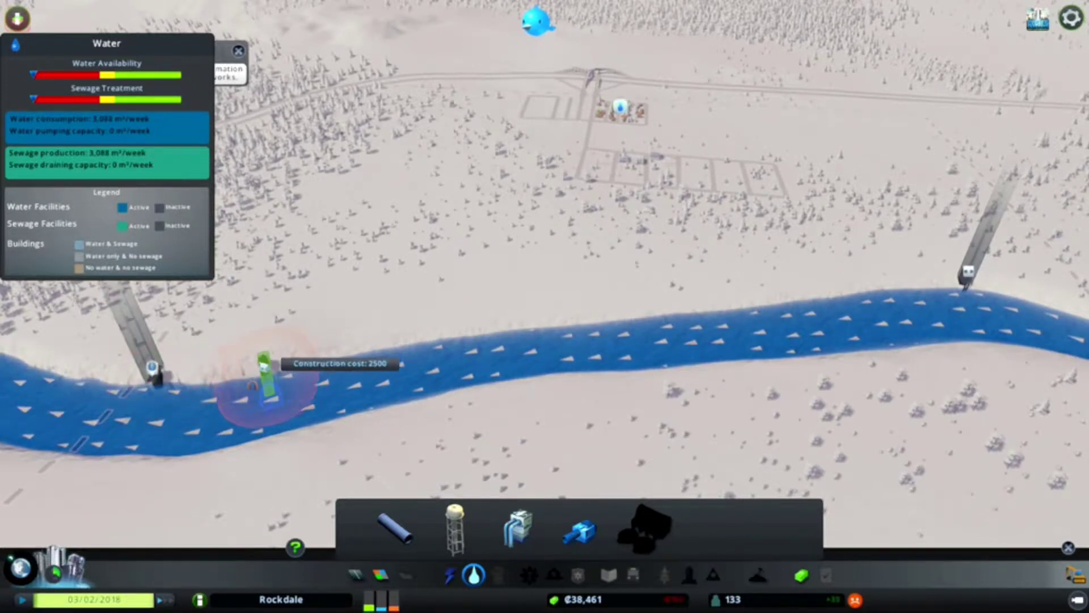
pyautogui.click(402, 530)
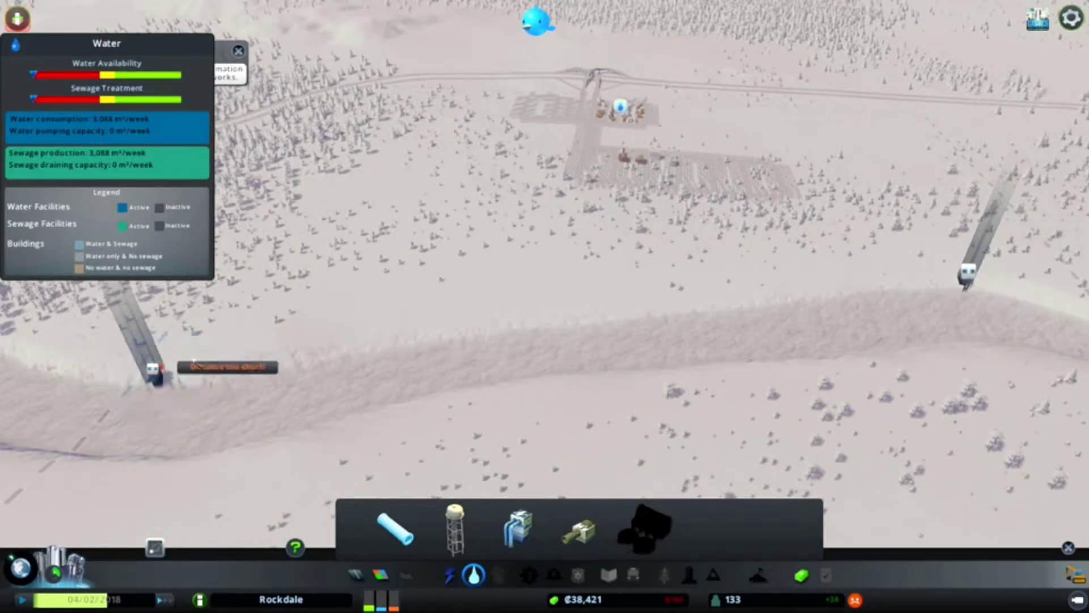
# Lay a long water pipe from the pumping station along the river, reaching 60,000 m³ capacity.
pyautogui.click(192, 367)
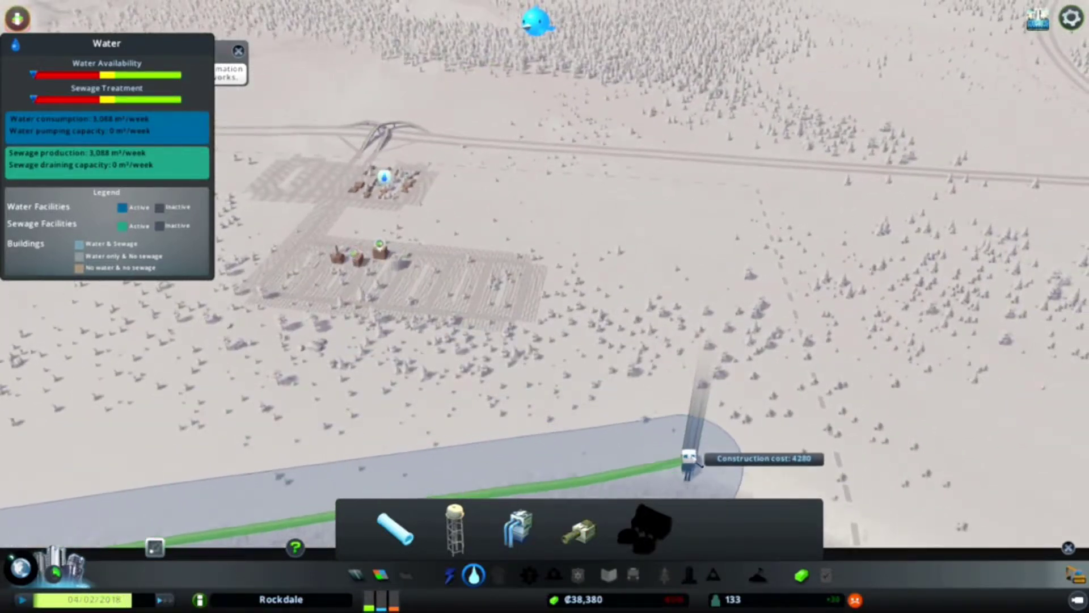
pyautogui.click(690, 460)
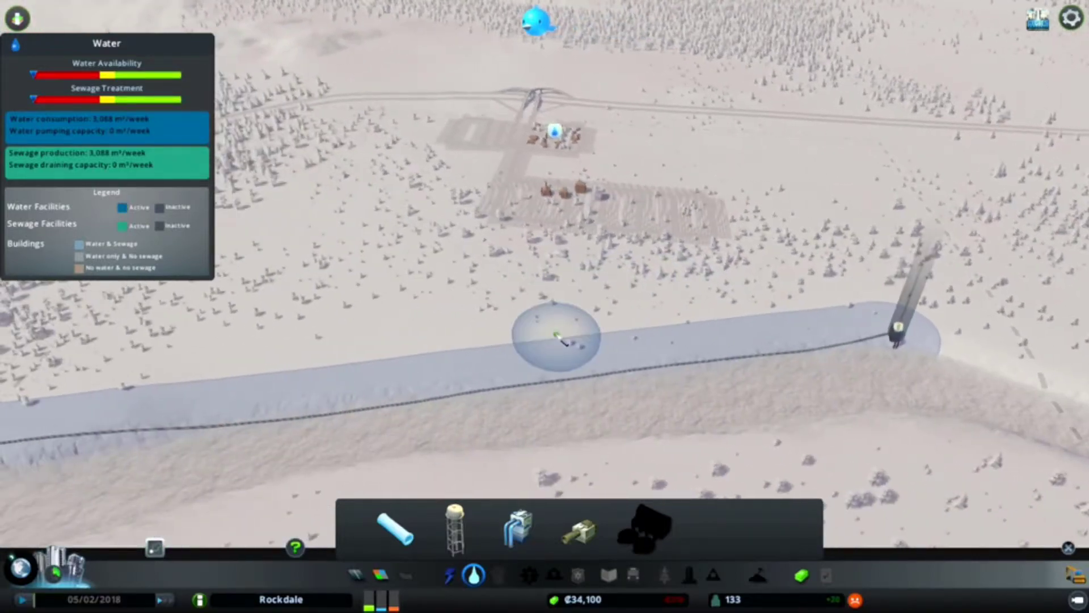
pyautogui.press('d')
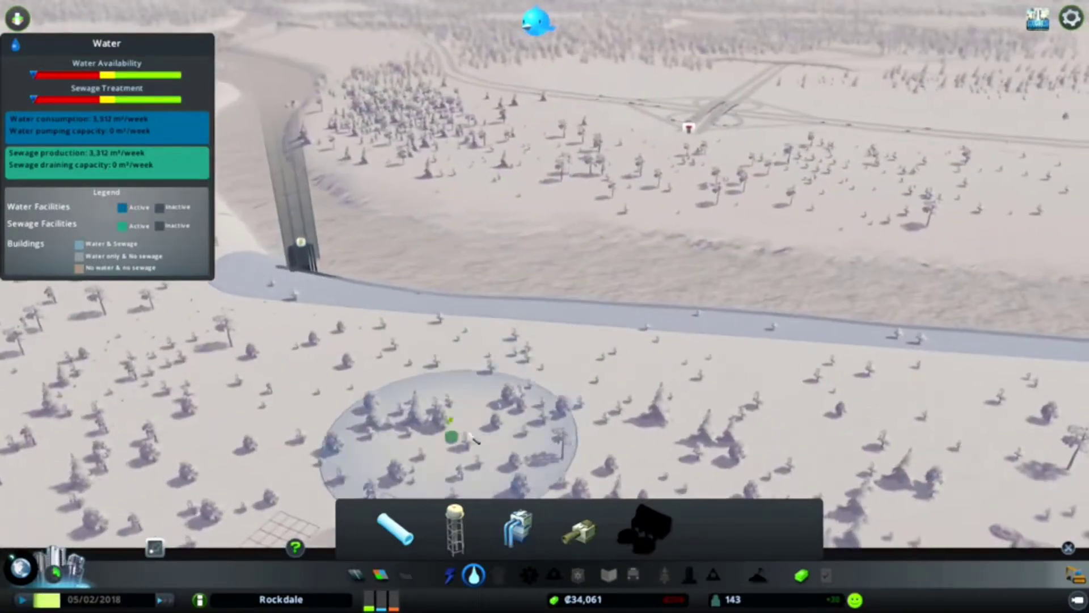
pyautogui.press('w')
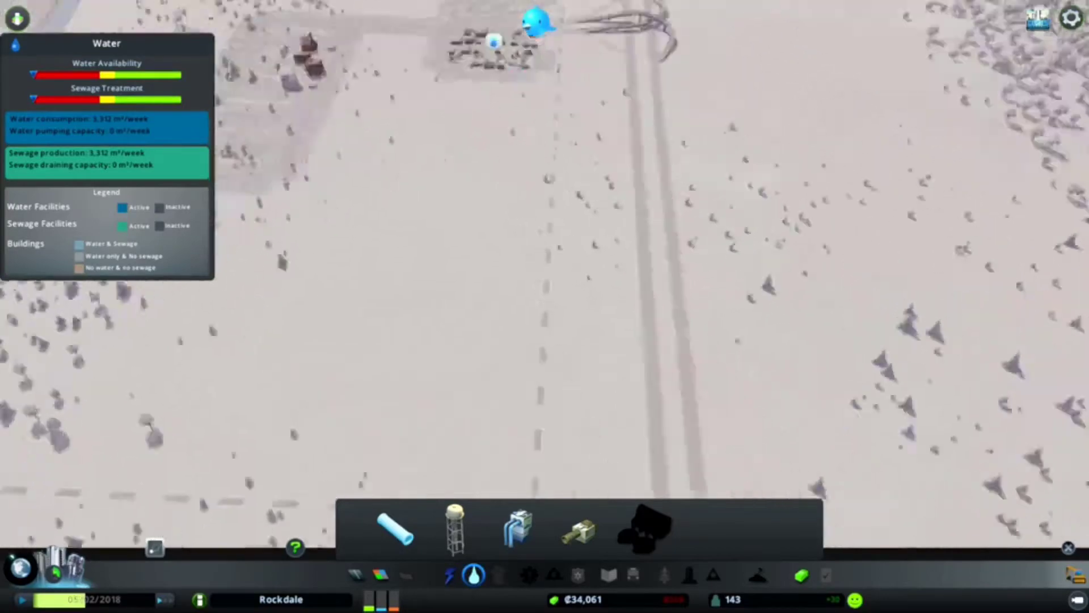
pyautogui.scroll(-5, 494, 170)
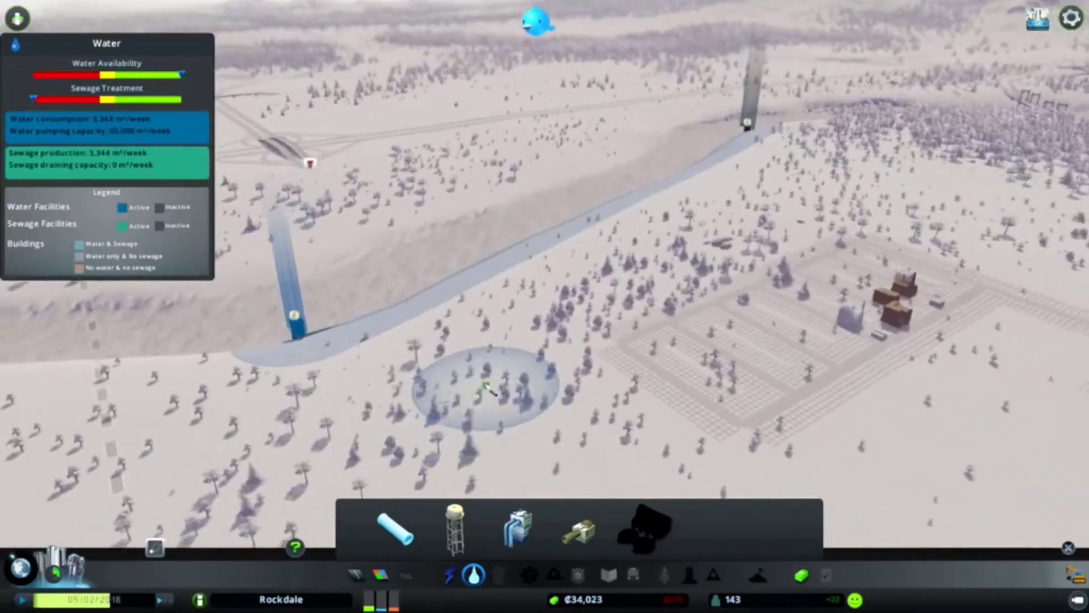
pyautogui.scroll(4, 512, 383)
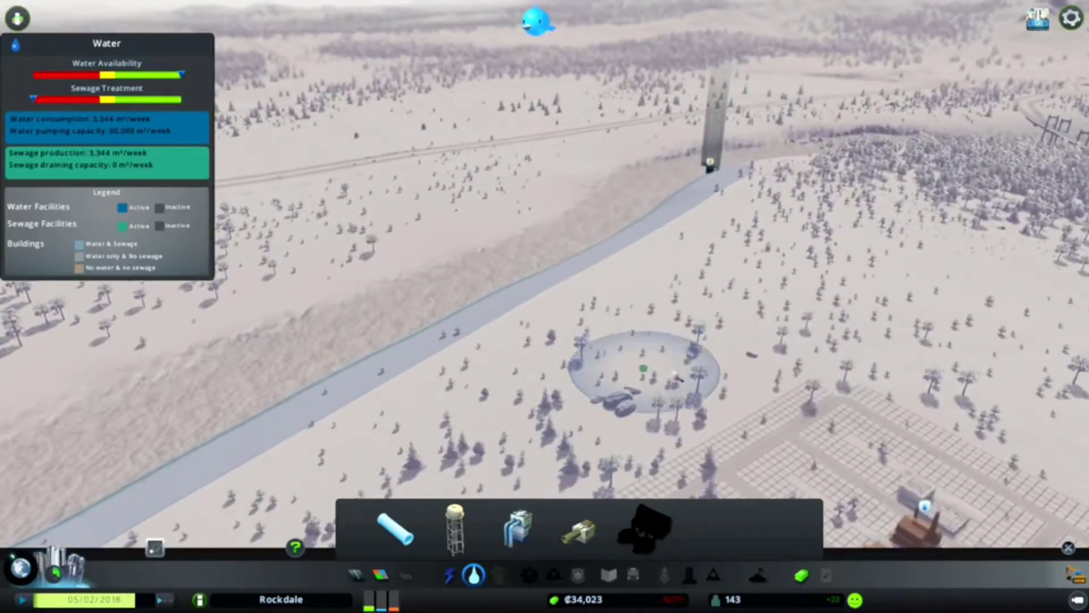
pyautogui.press('w')
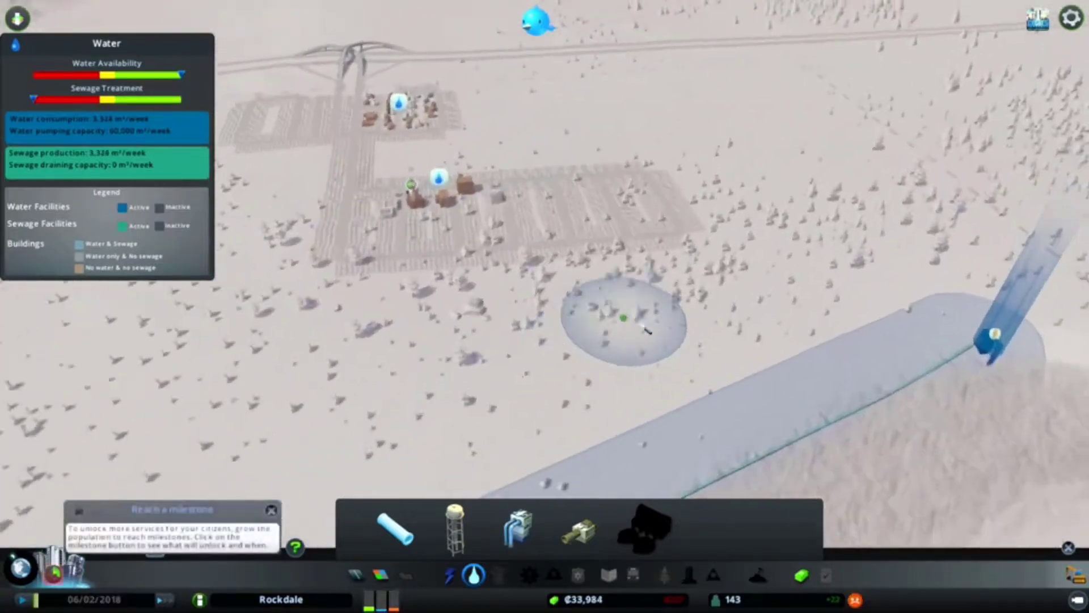
pyautogui.press('w')
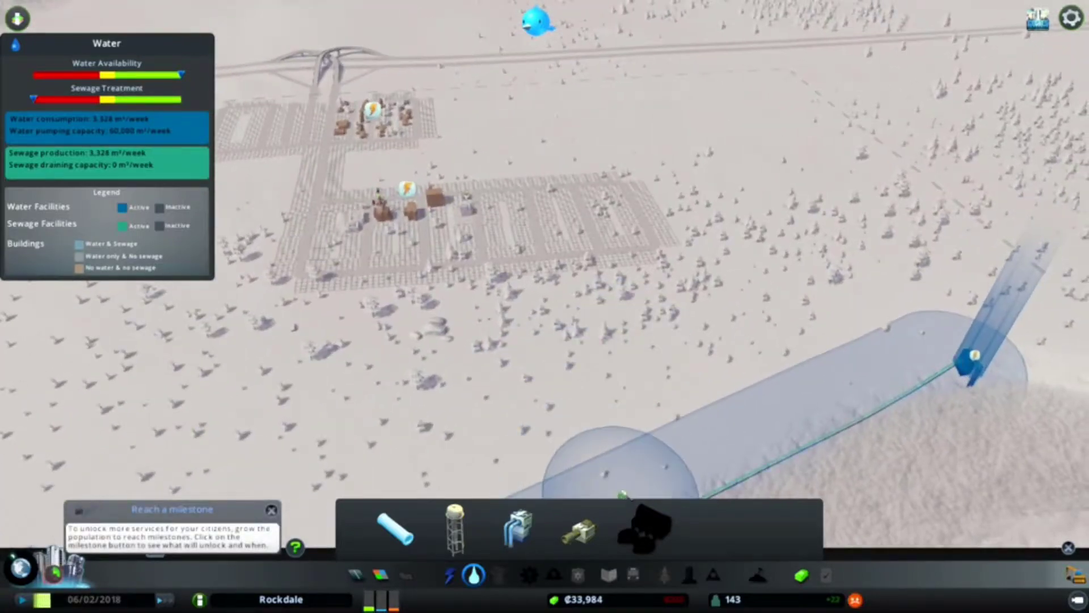
pyautogui.press('w')
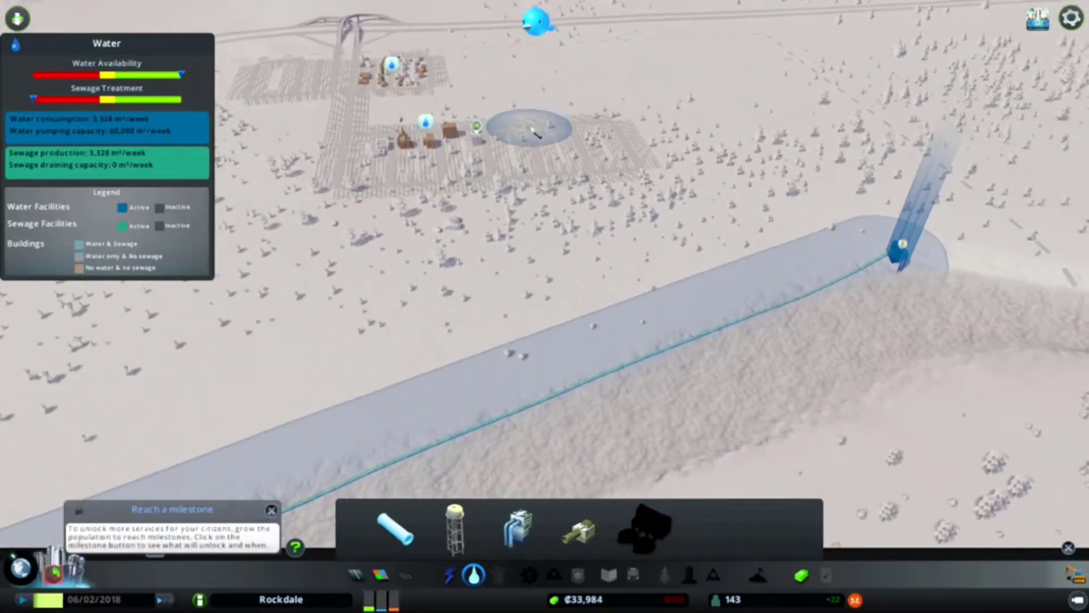
pyautogui.press('w')
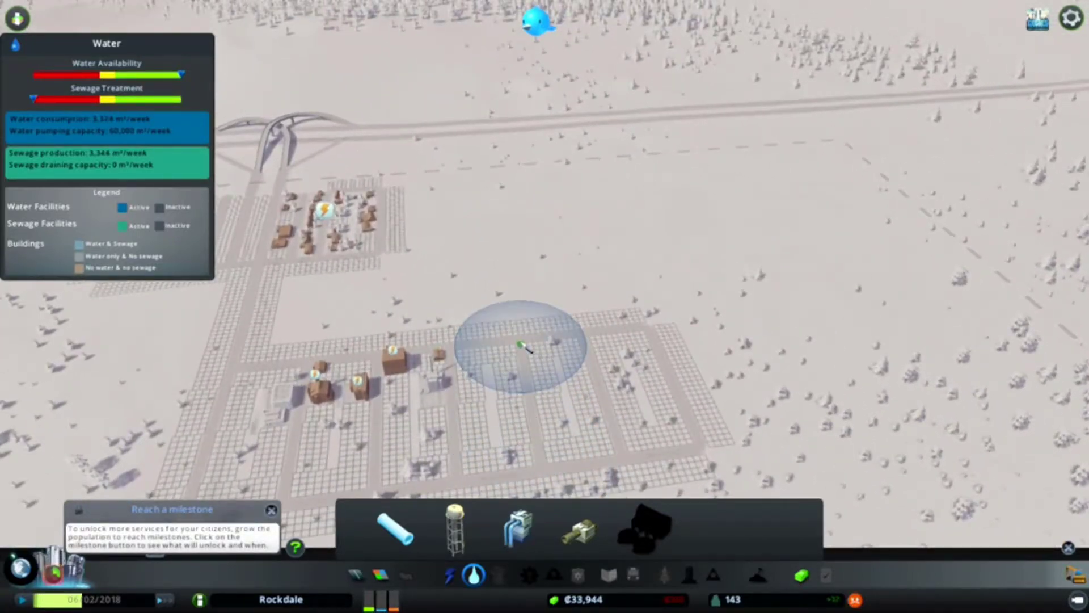
# Lay two parallel water pipes down the town's middle streets and join their bottom ends.
pyautogui.click(521, 344)
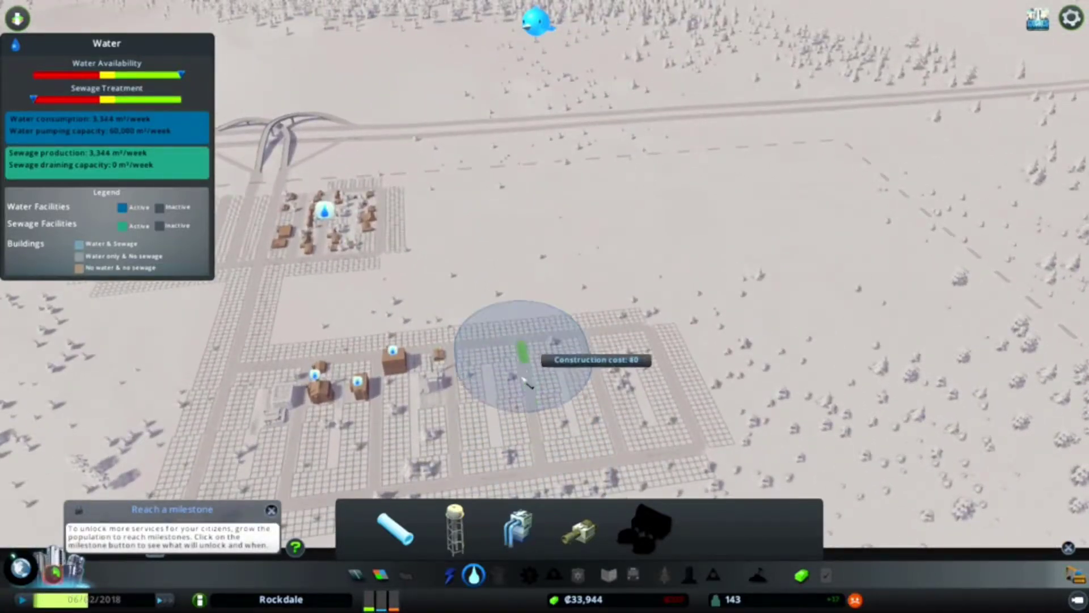
pyautogui.click(549, 472)
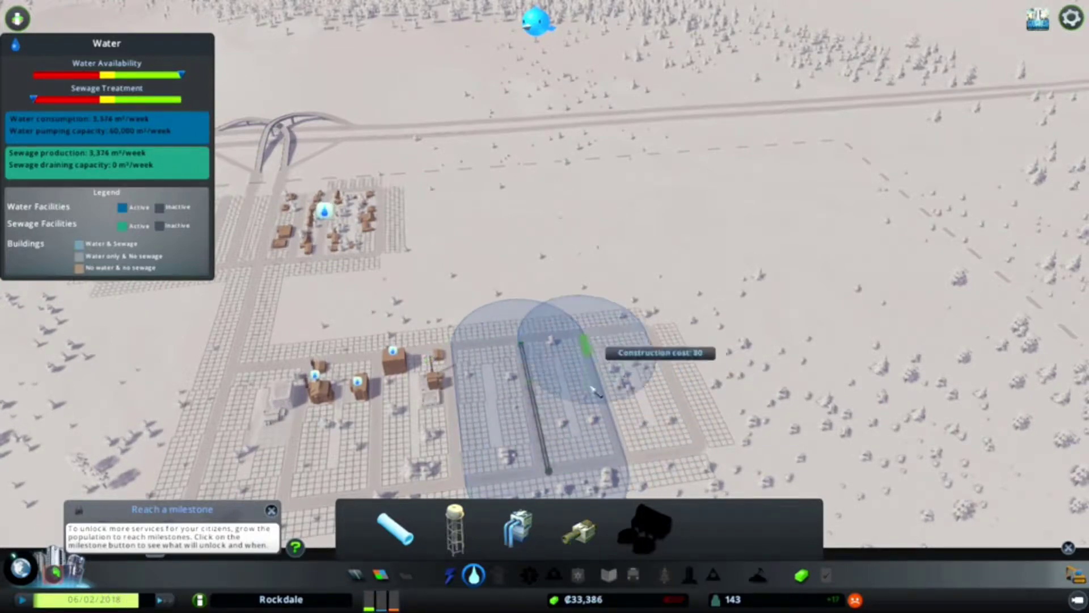
pyautogui.click(635, 460)
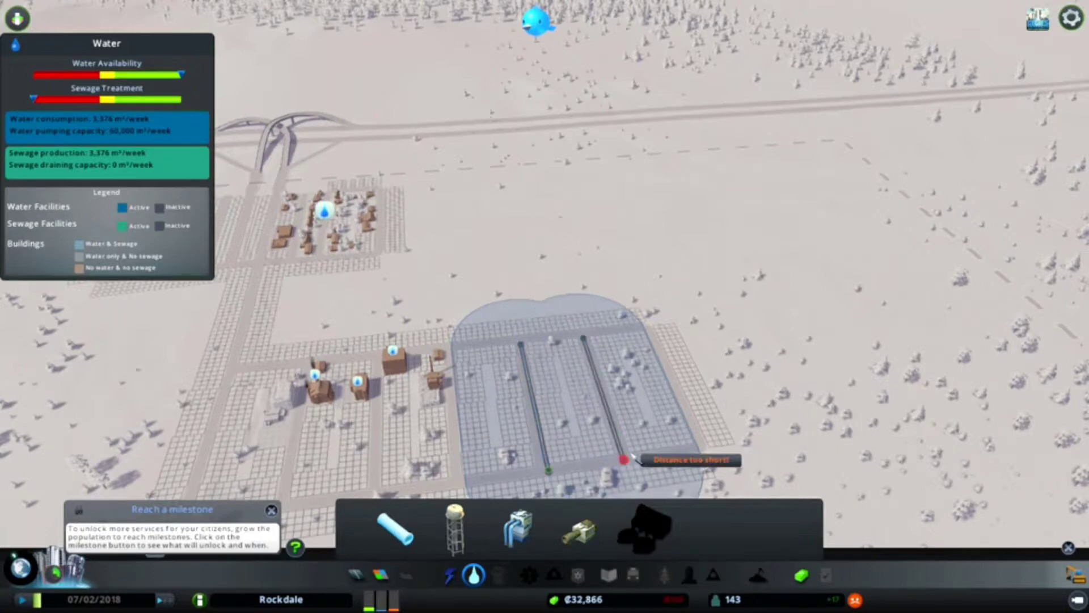
pyautogui.click(548, 470)
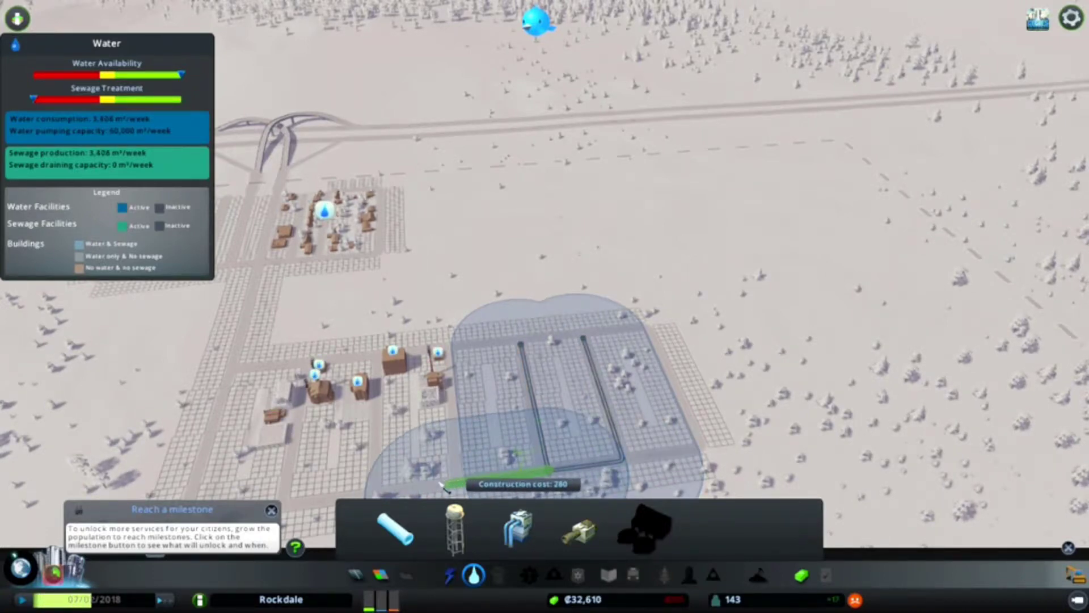
# Extend the pipe west, north past the houses, and east toward the northern block.
pyautogui.click(364, 493)
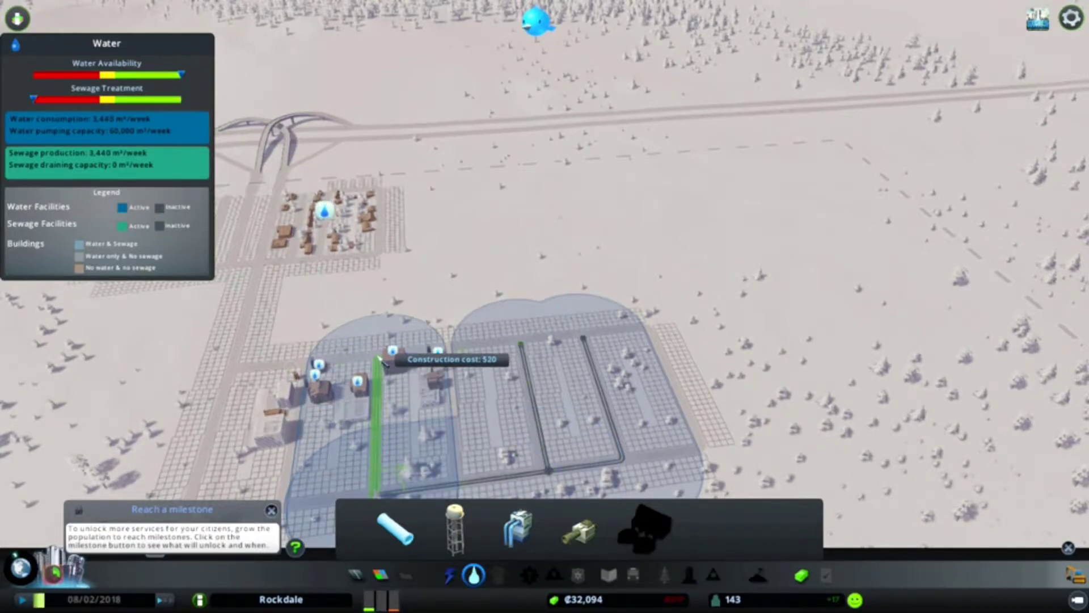
pyautogui.click(381, 355)
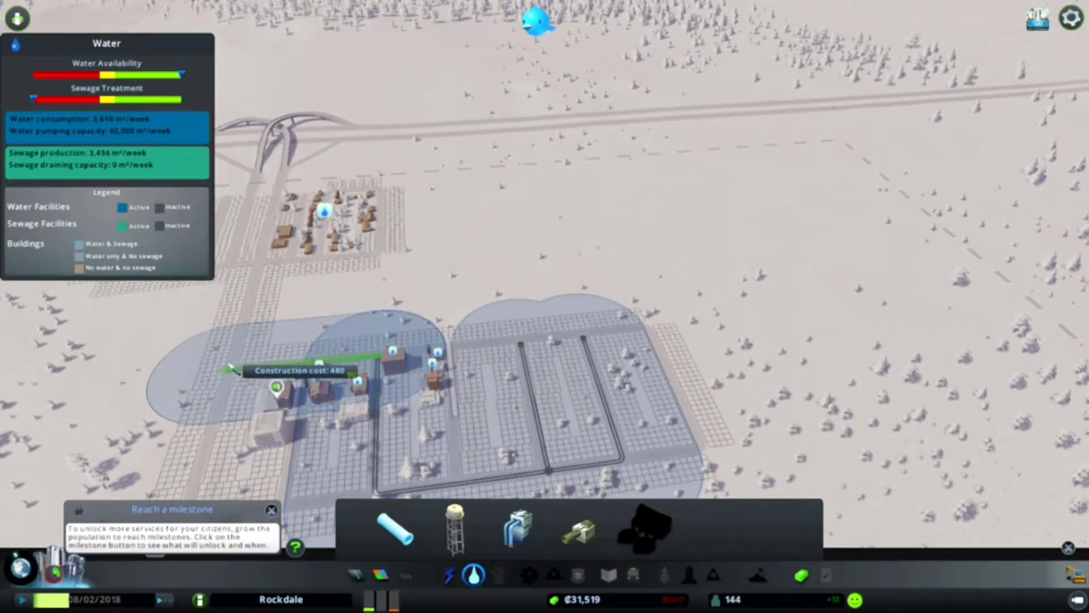
pyautogui.click(244, 372)
pyautogui.click(255, 264)
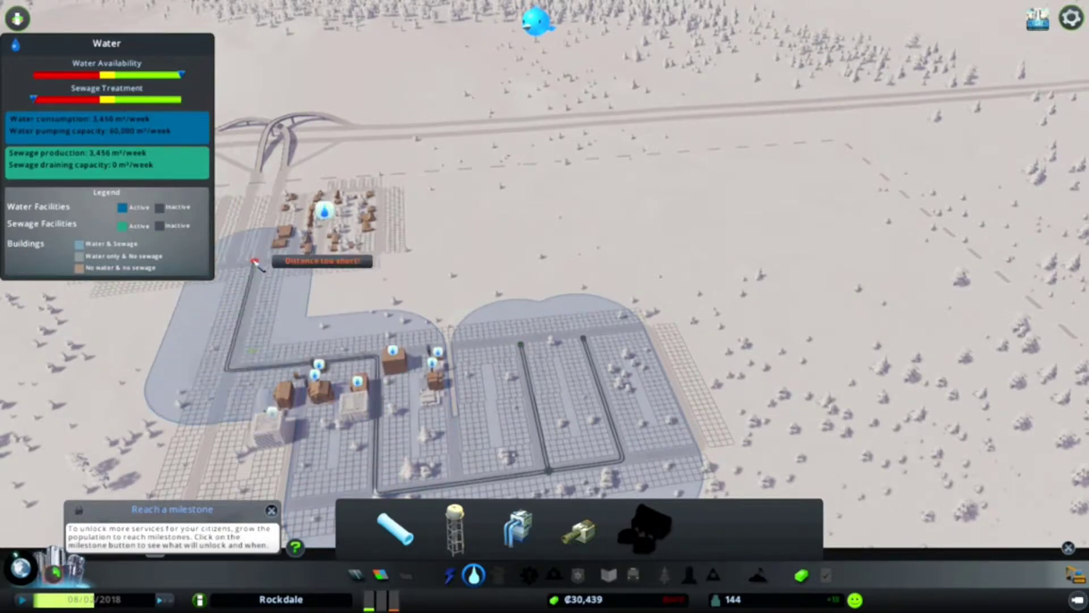
pyautogui.click(385, 260)
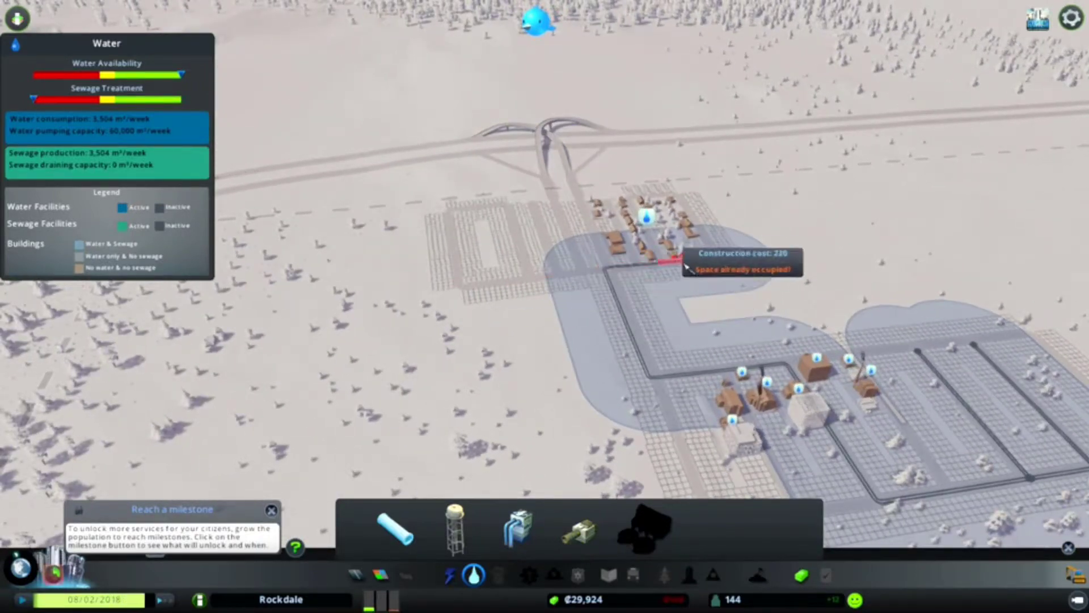
# Add water pipes around the northern block, the corner, and the western loop.
pyautogui.click(684, 198)
pyautogui.click(593, 209)
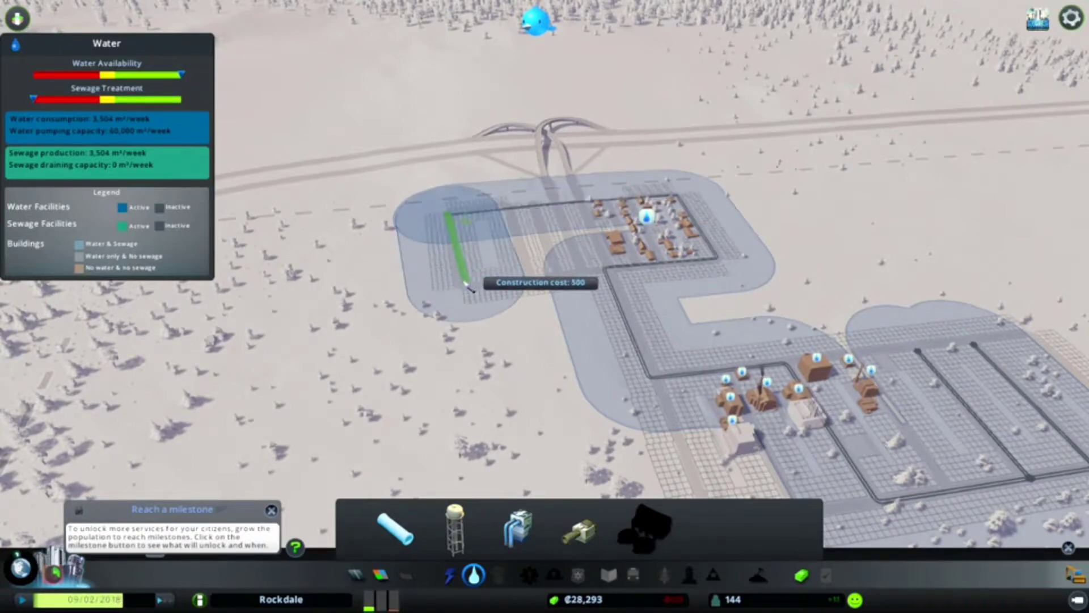
pyautogui.click(457, 285)
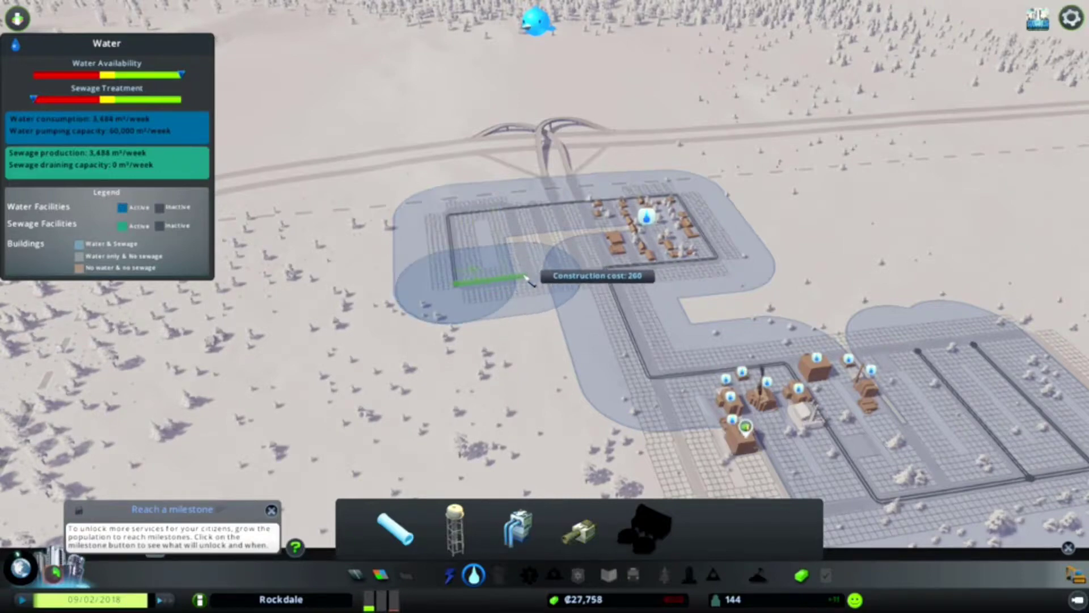
pyautogui.click(529, 281)
pyautogui.scroll(3, 531, 280)
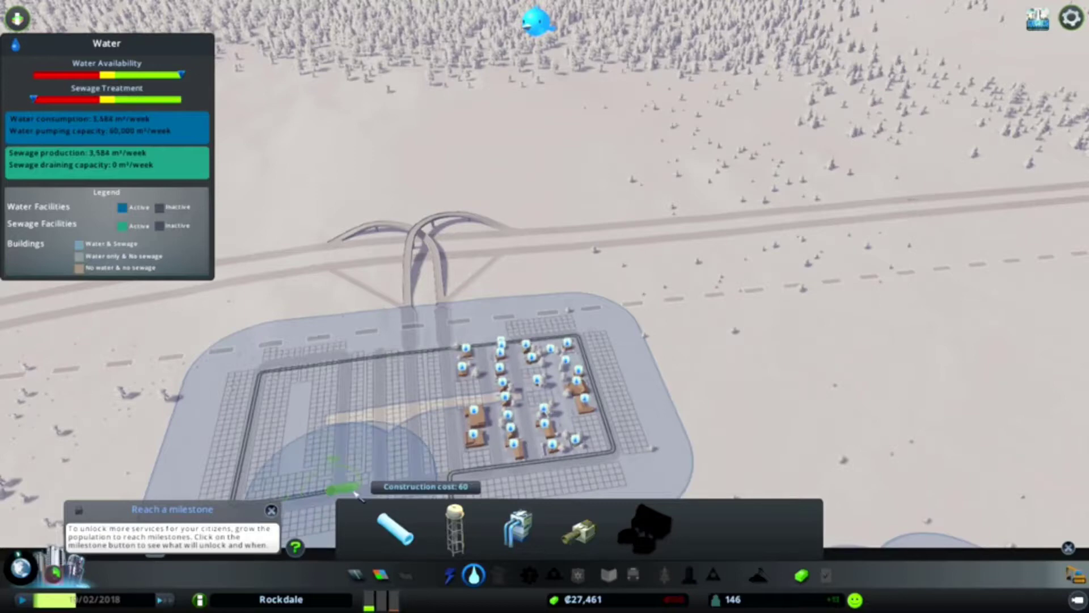
pyautogui.click(351, 493)
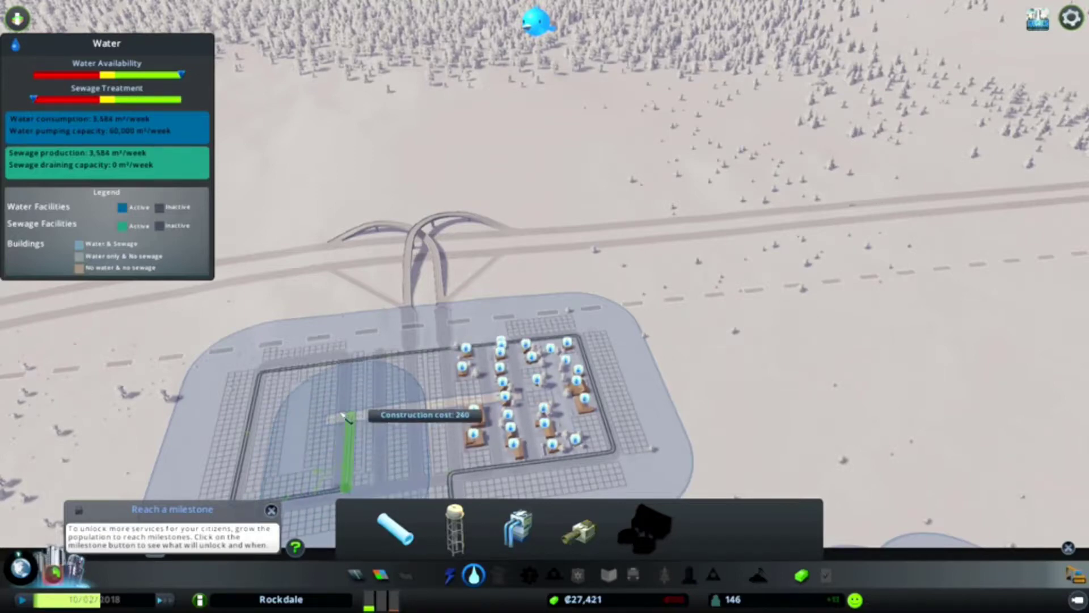
pyautogui.click(353, 368)
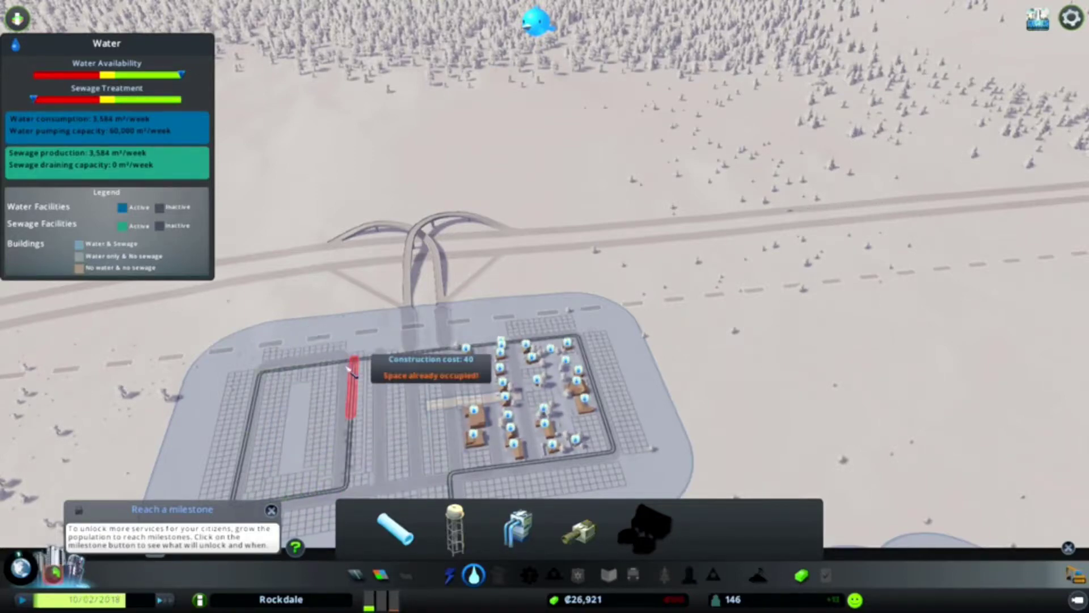
pyautogui.scroll(-3, 431, 417)
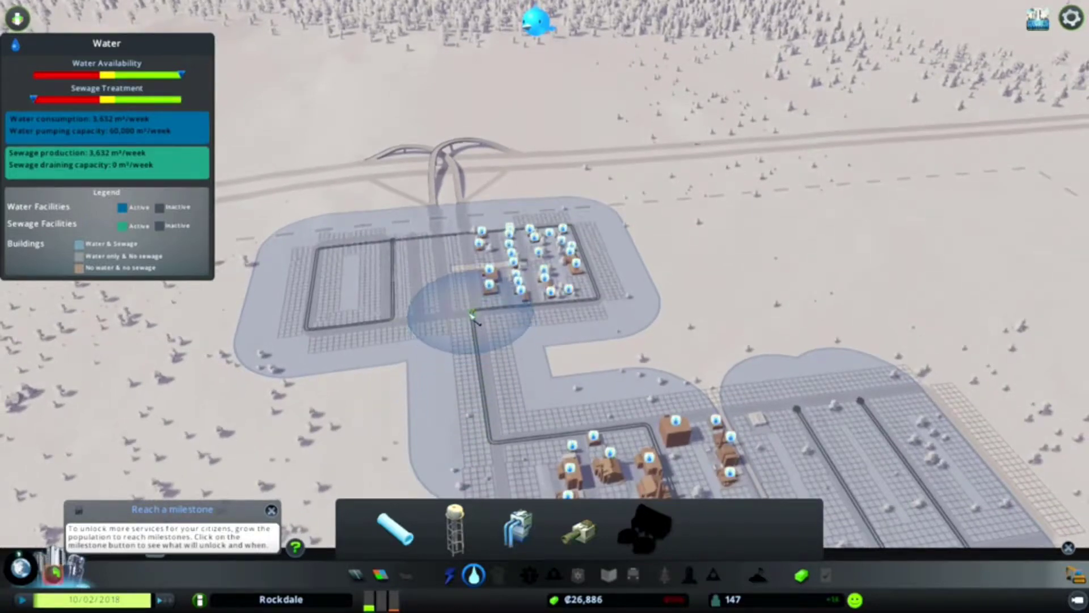
# Branch more water pipes off the network along the residential streets.
pyautogui.click(401, 318)
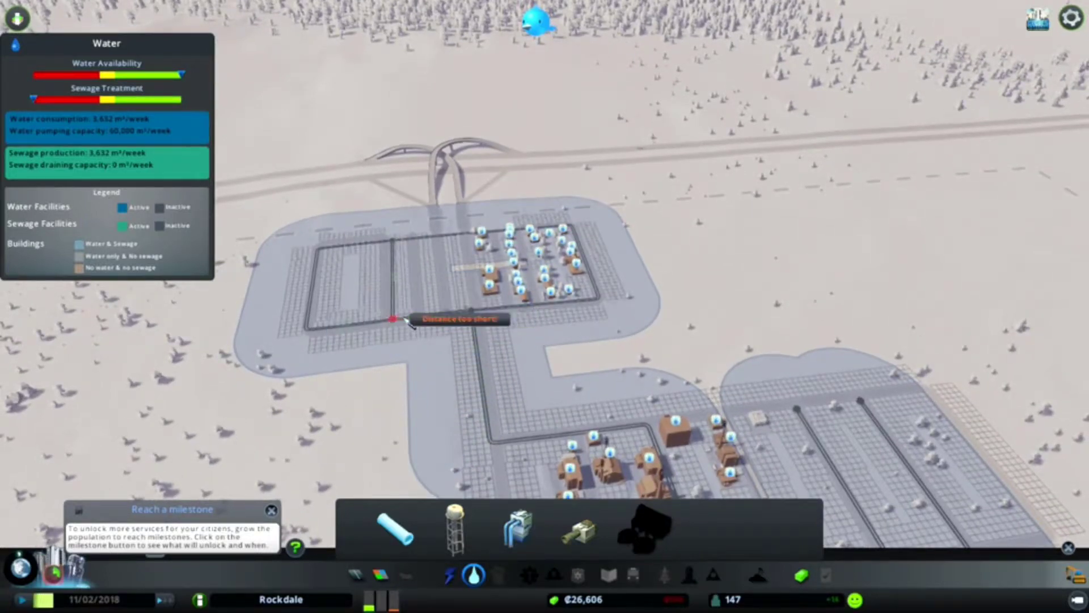
pyautogui.click(409, 321)
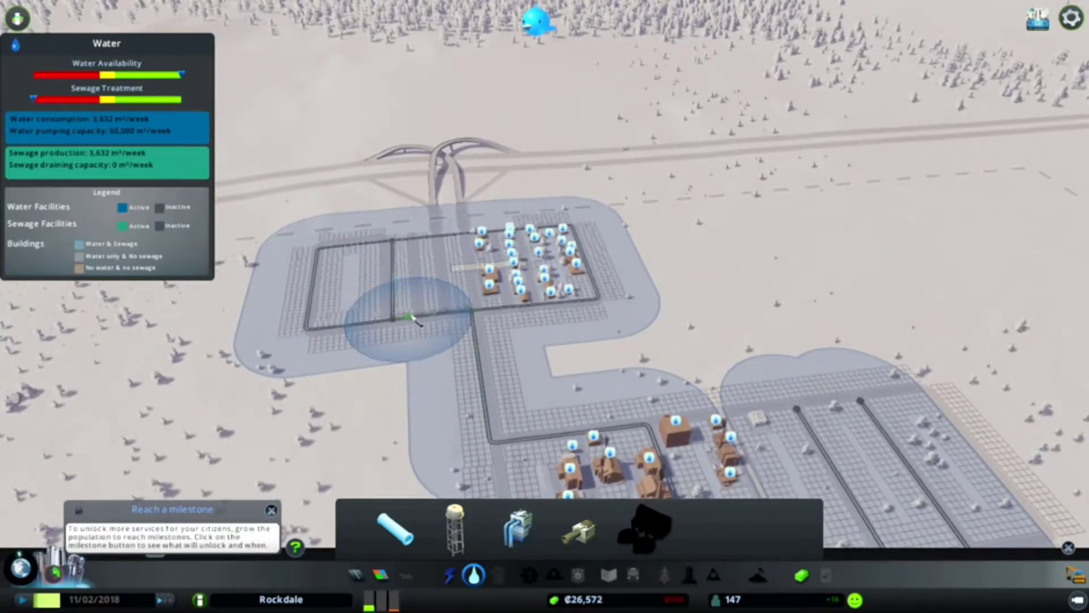
pyautogui.click(417, 243)
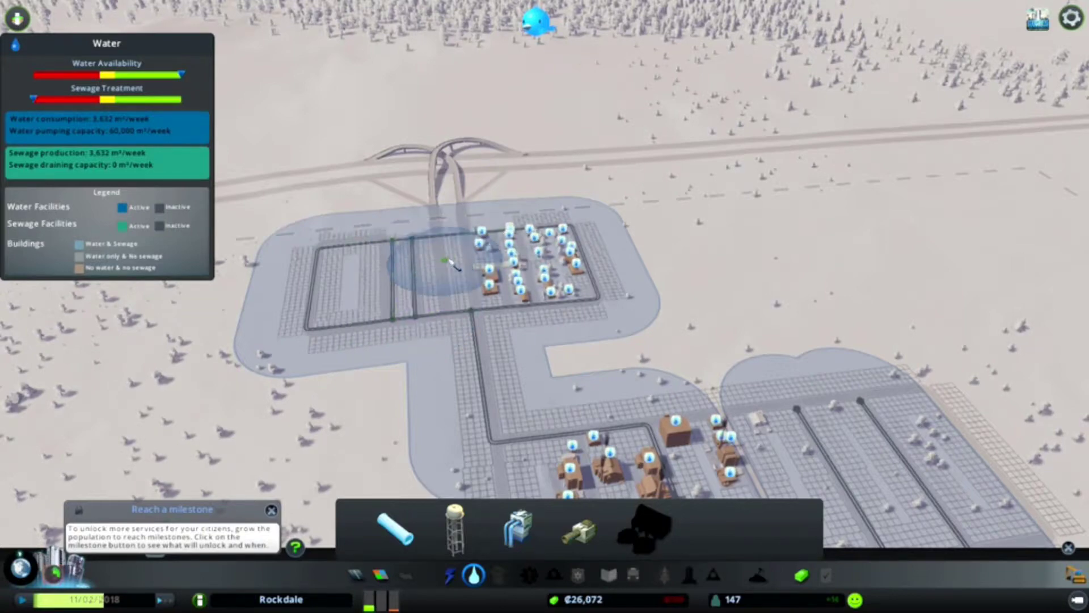
pyautogui.click(456, 313)
pyautogui.scroll(3, 466, 309)
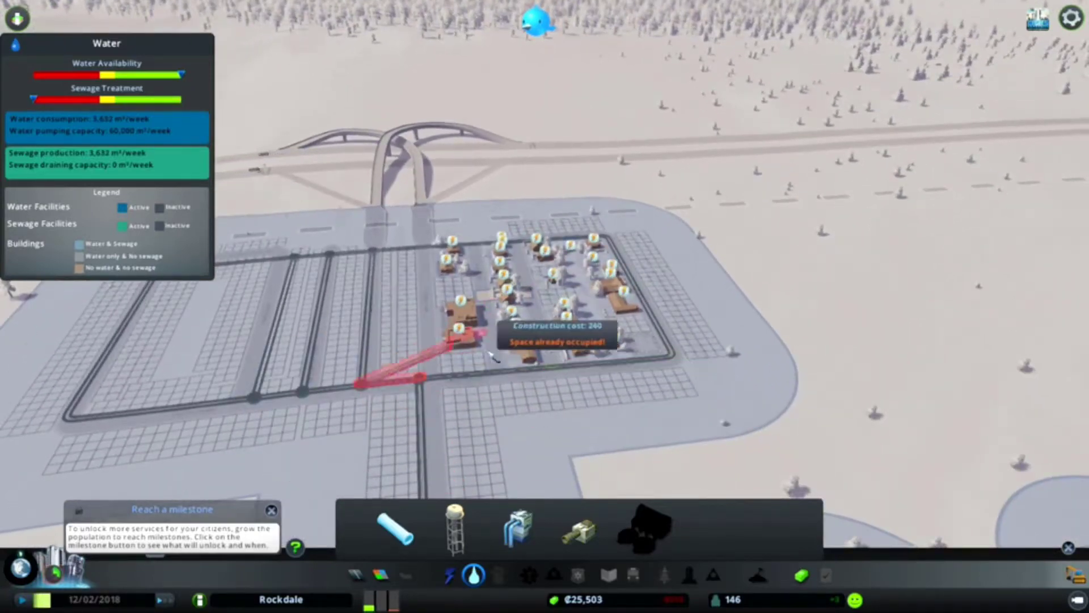
pyautogui.rightClick(494, 356)
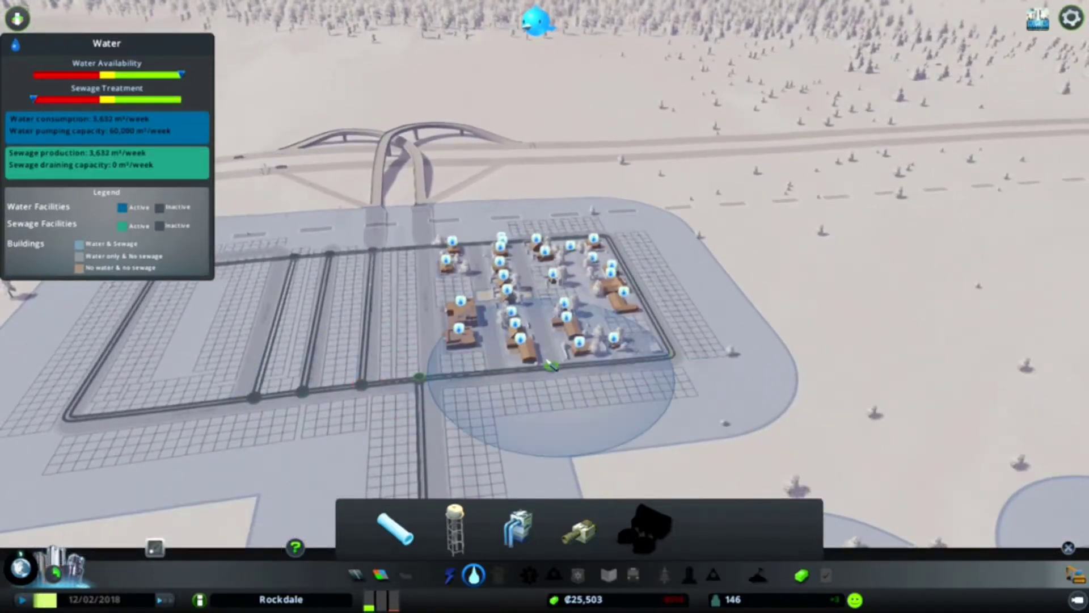
pyautogui.scroll(-5, 494, 356)
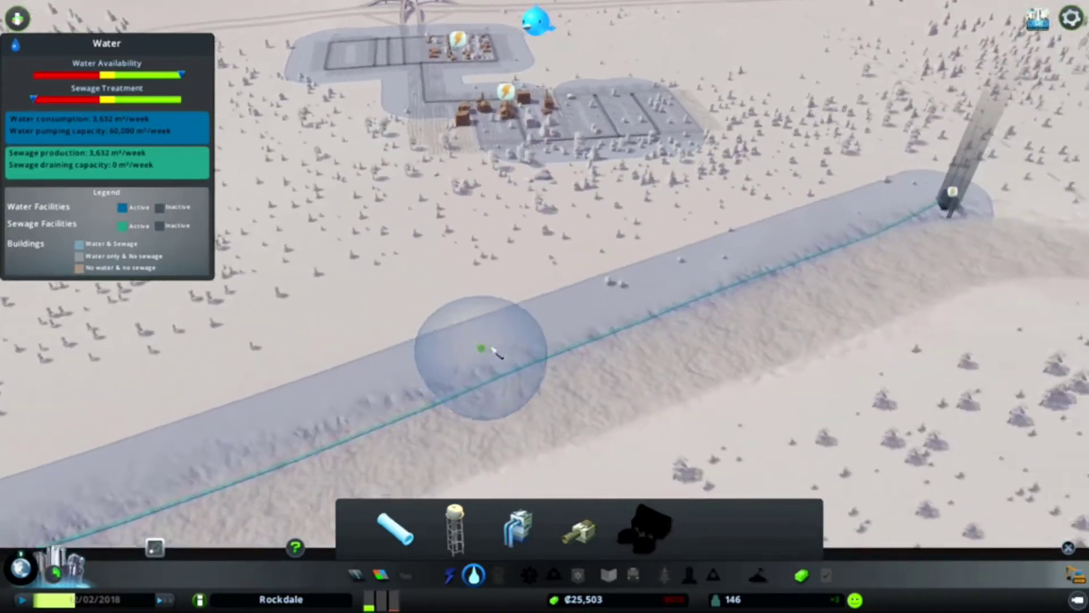
pyautogui.scroll(3, 494, 353)
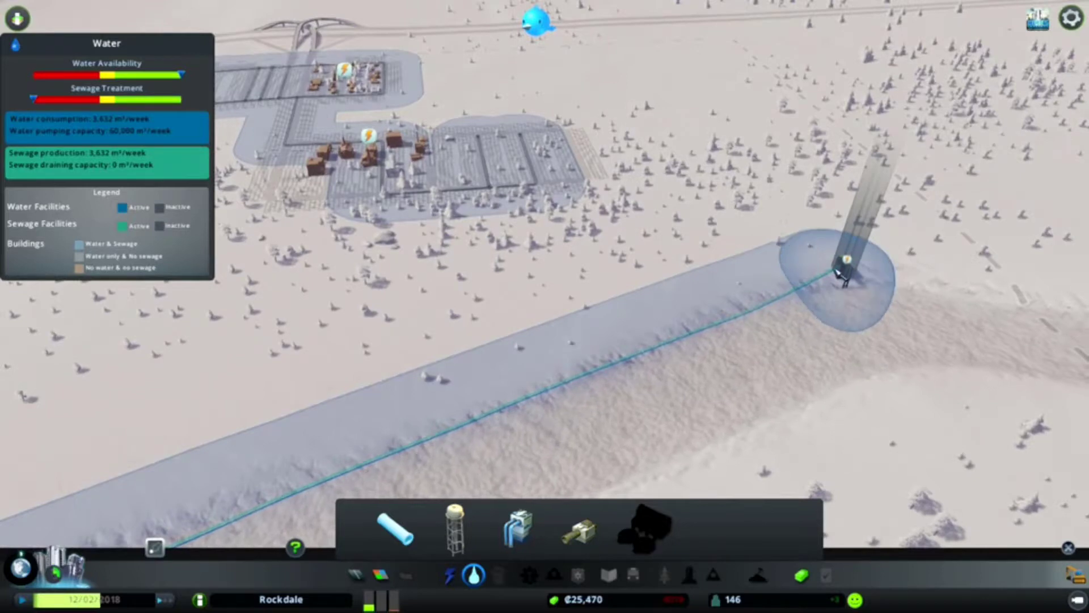
# Run a water pipe from the water tower into town and show the Electricity view.
pyautogui.click(840, 272)
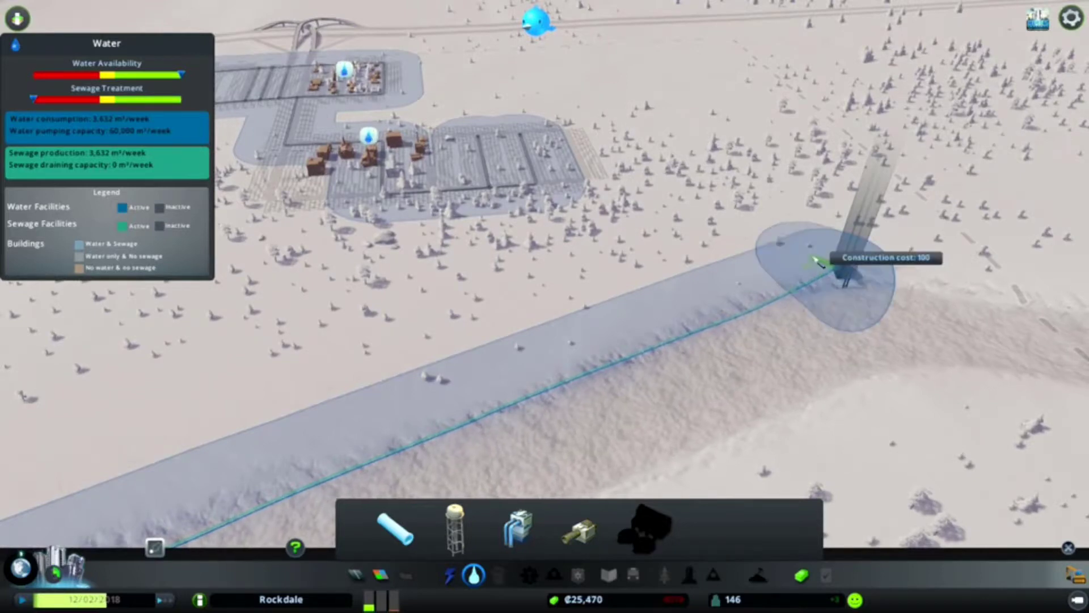
pyautogui.click(534, 186)
pyautogui.press('a')
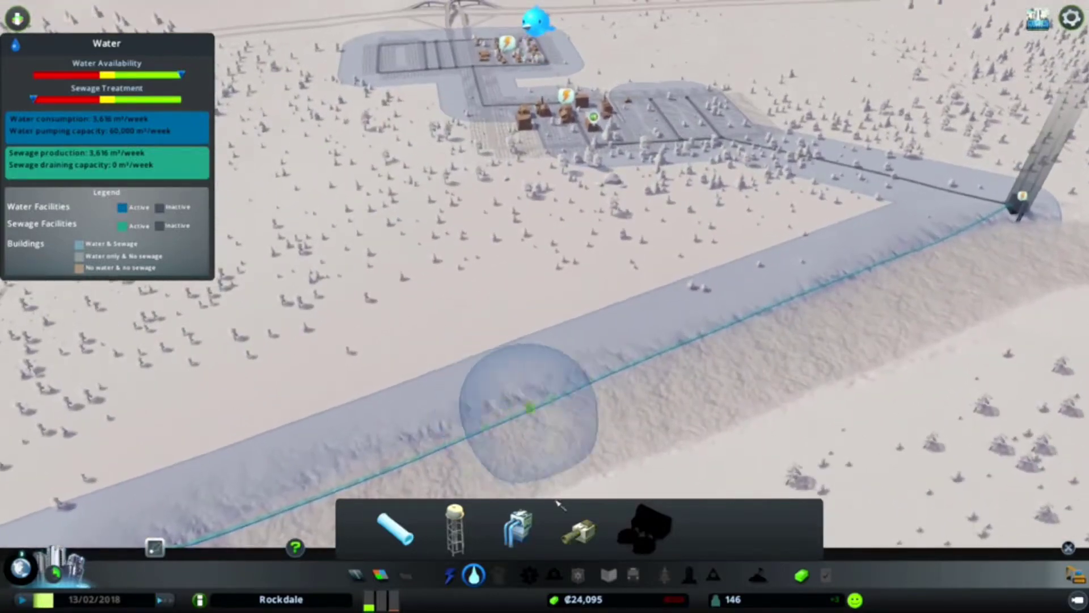
pyautogui.press('s')
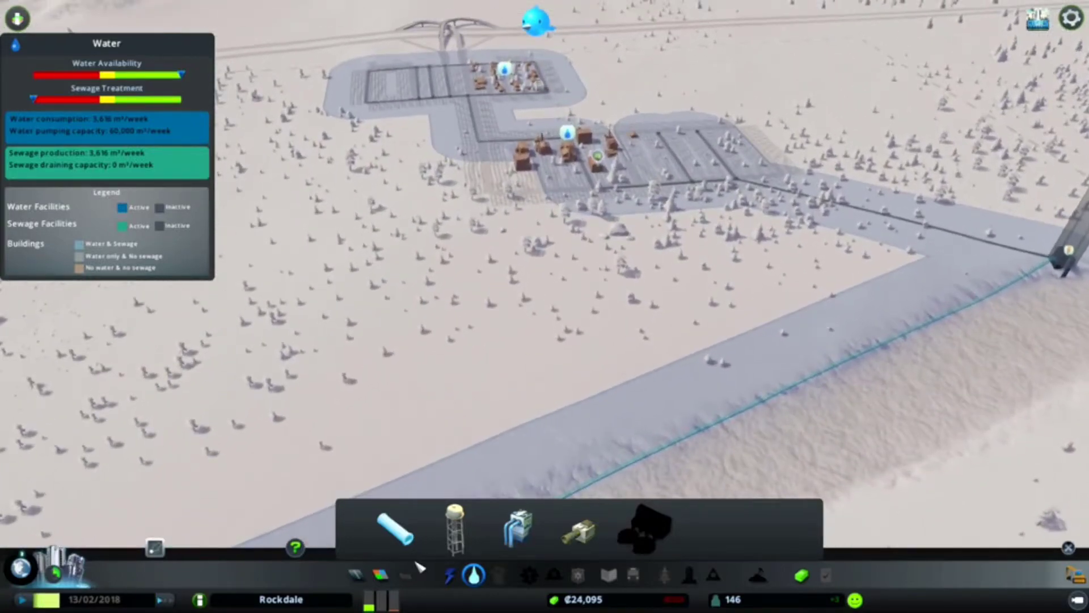
pyautogui.click(449, 575)
# Place a 40 MW Coal Power Plant beside the northern residential roads.
pyautogui.press('a')
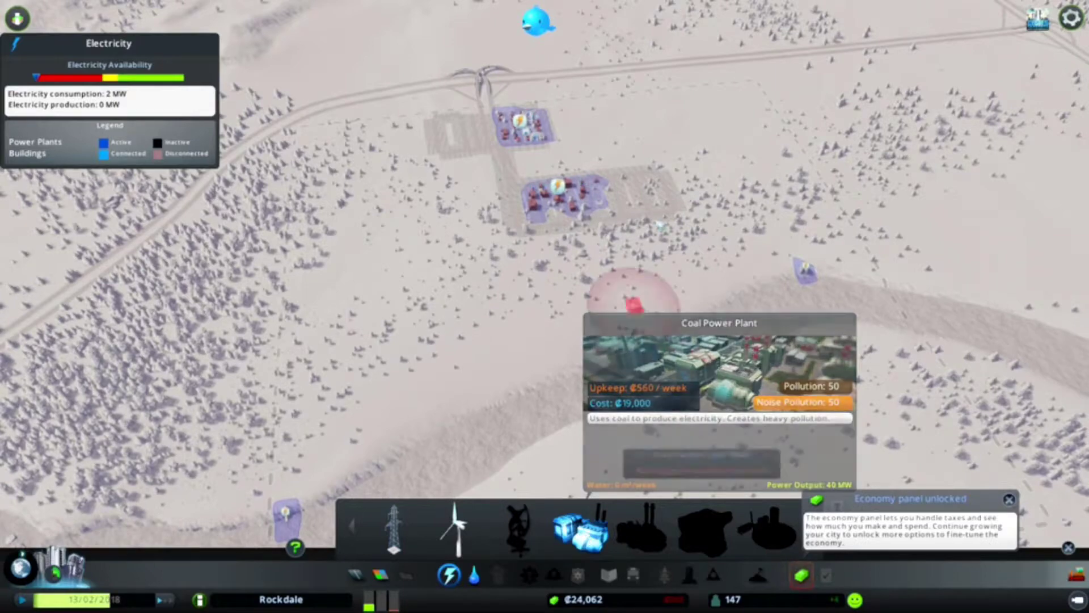
pyautogui.click(719, 528)
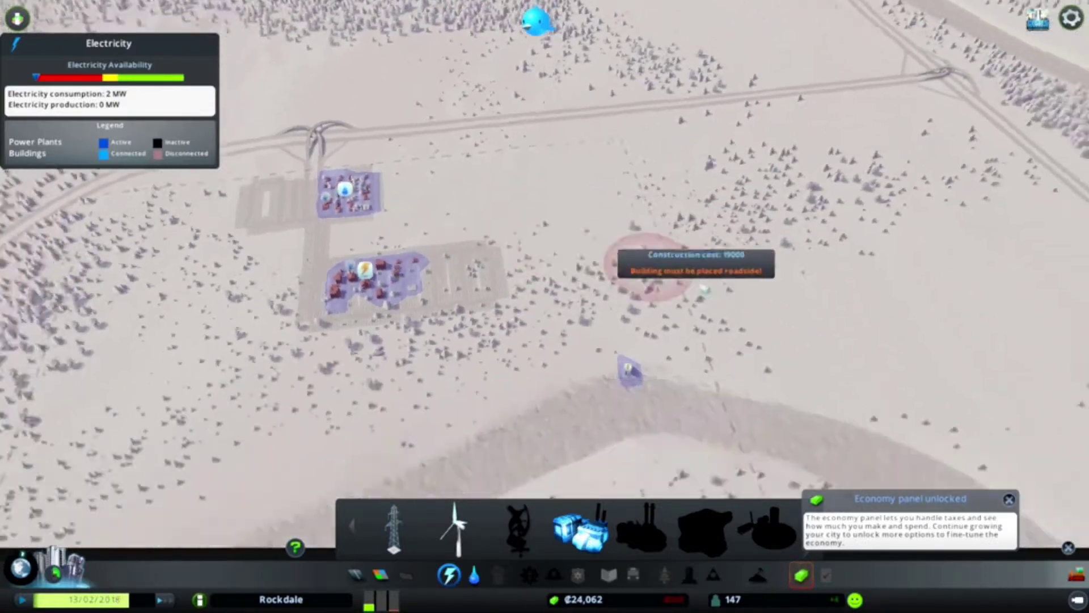
pyautogui.press('q')
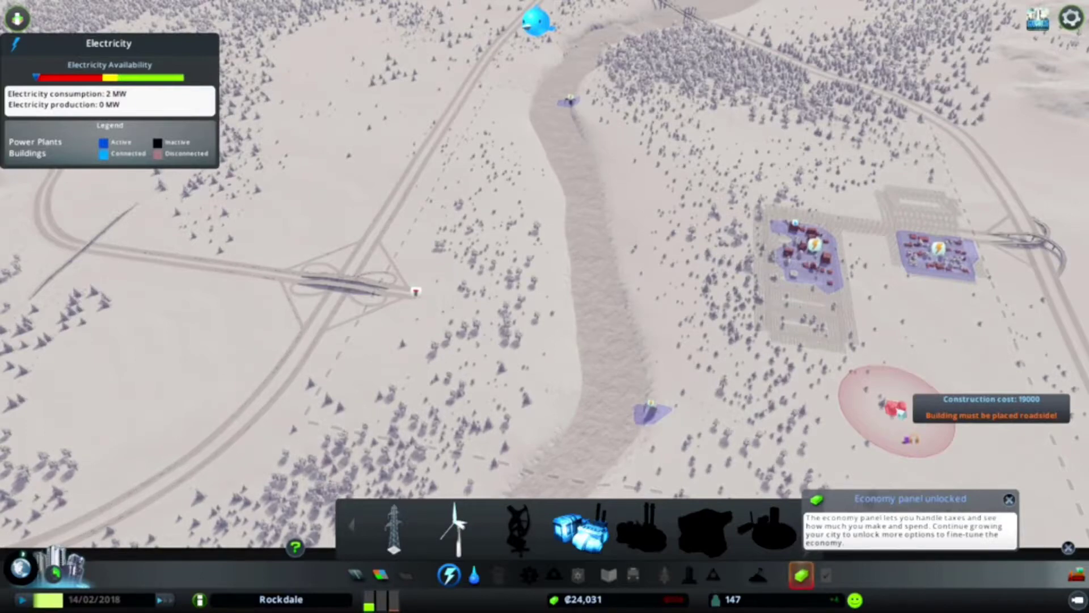
pyautogui.press('q')
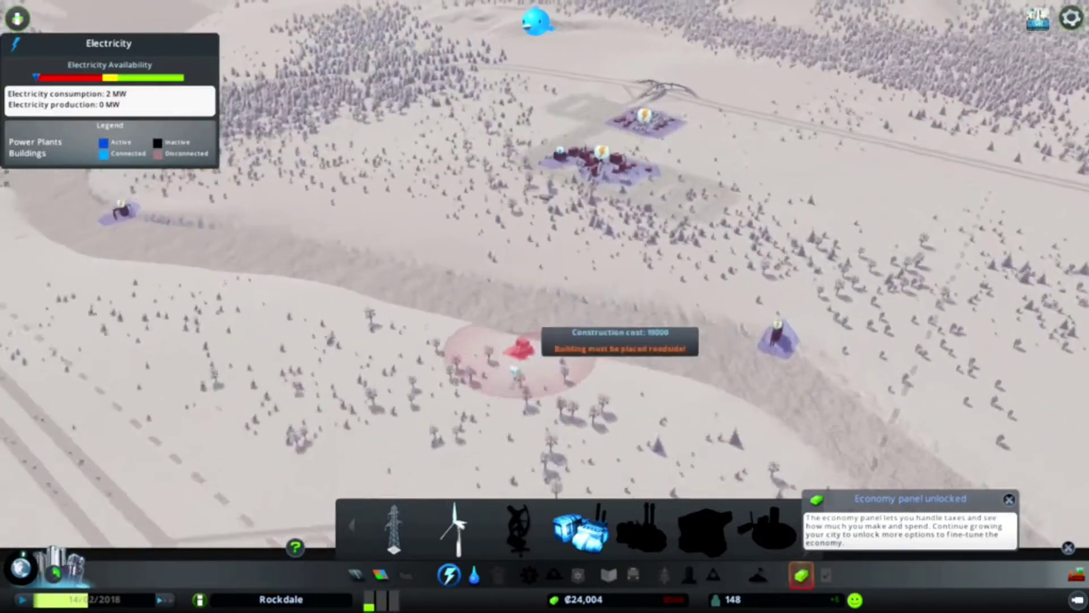
pyautogui.scroll(-3, 515, 370)
pyautogui.scroll(-3, 631, 375)
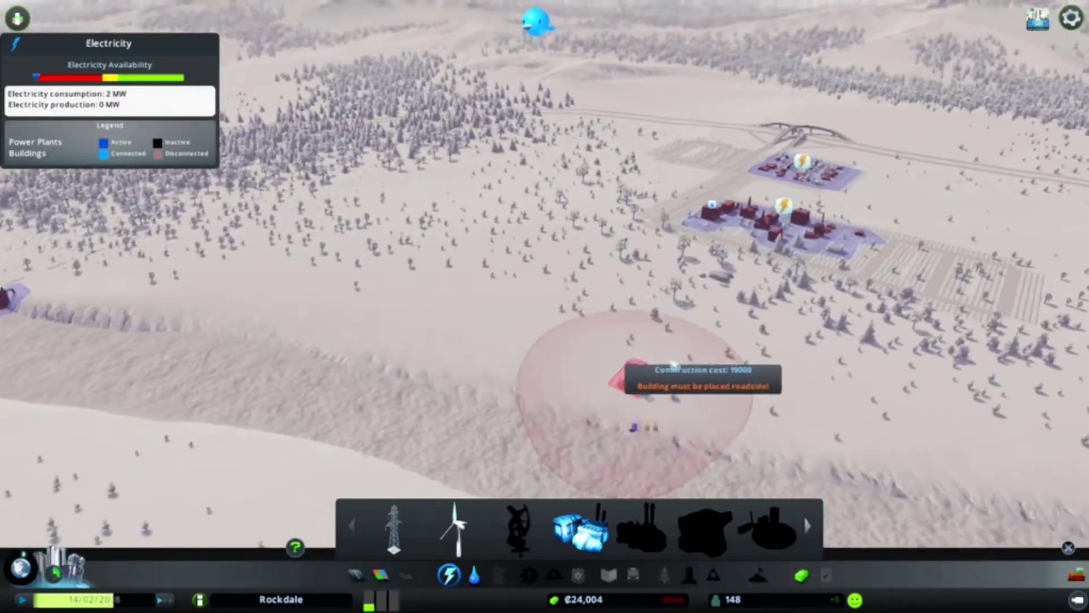
pyautogui.press('q')
pyautogui.scroll(3, 673, 366)
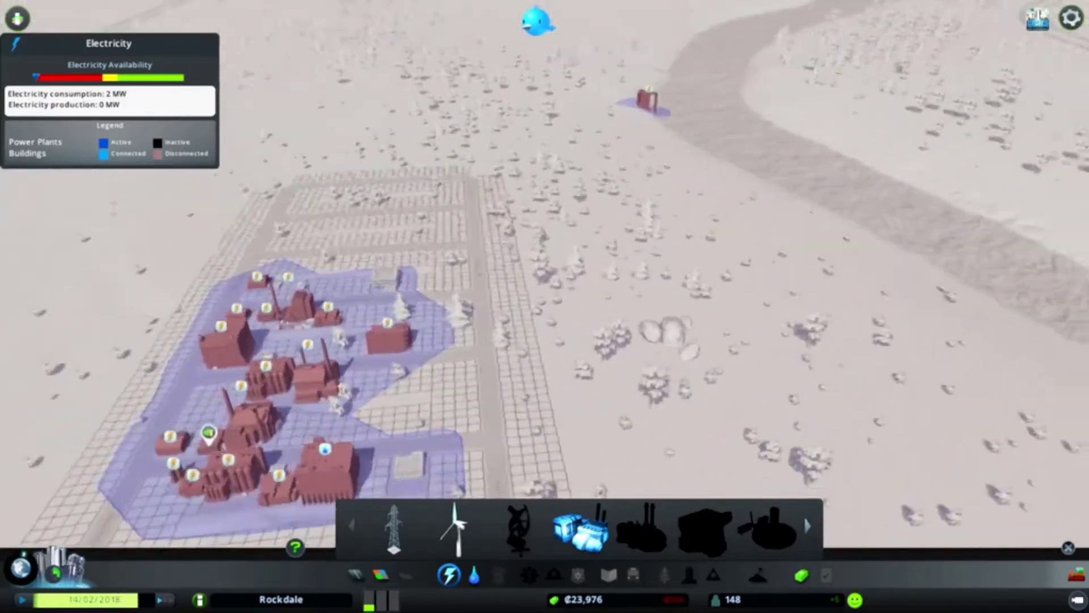
pyautogui.press('q')
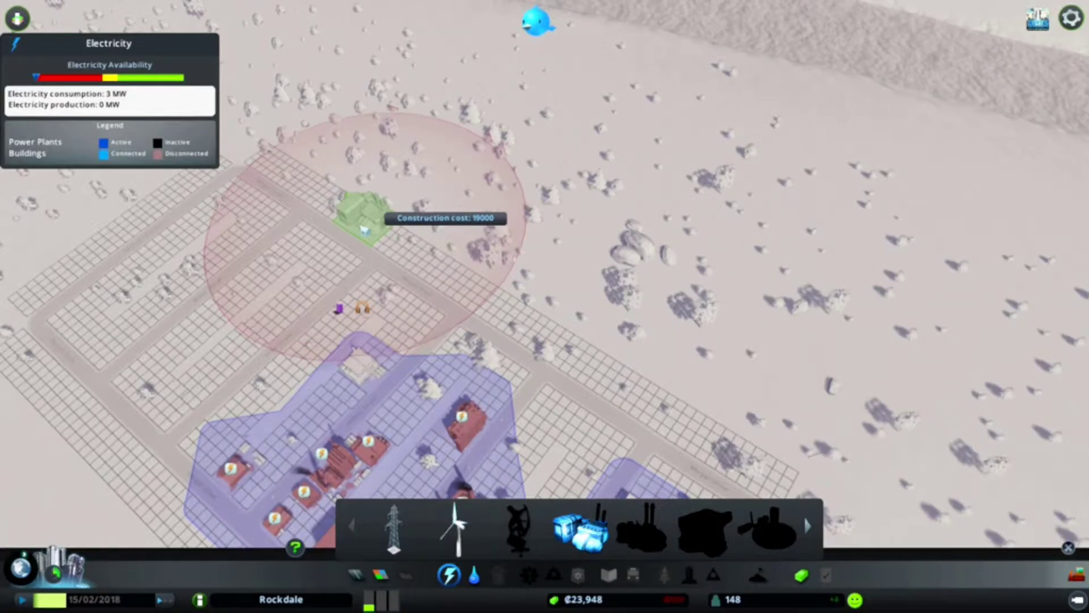
pyautogui.click(361, 228)
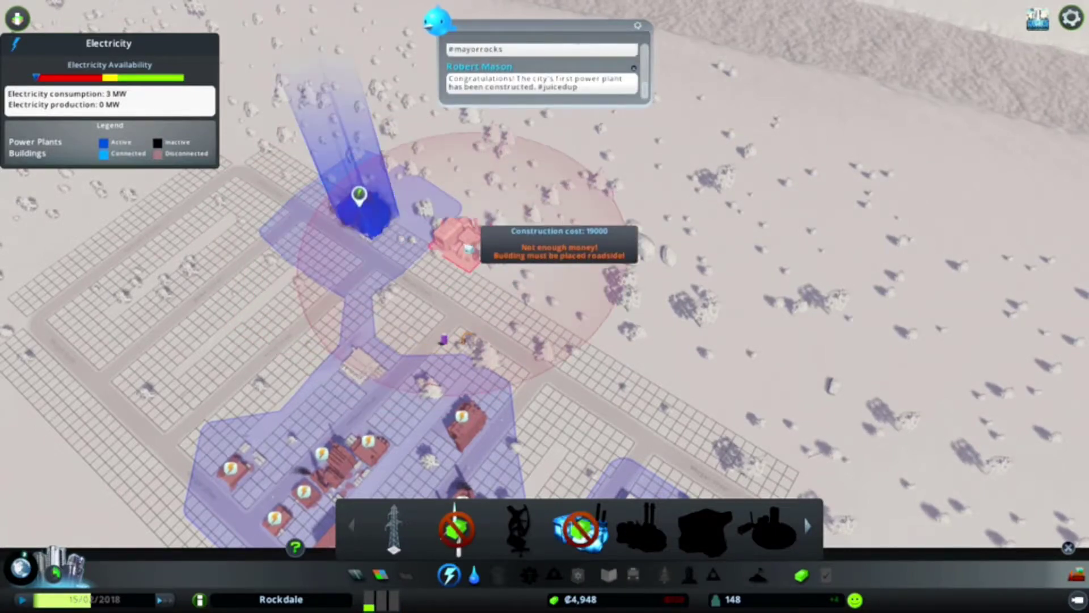
pyautogui.scroll(-2, 480, 203)
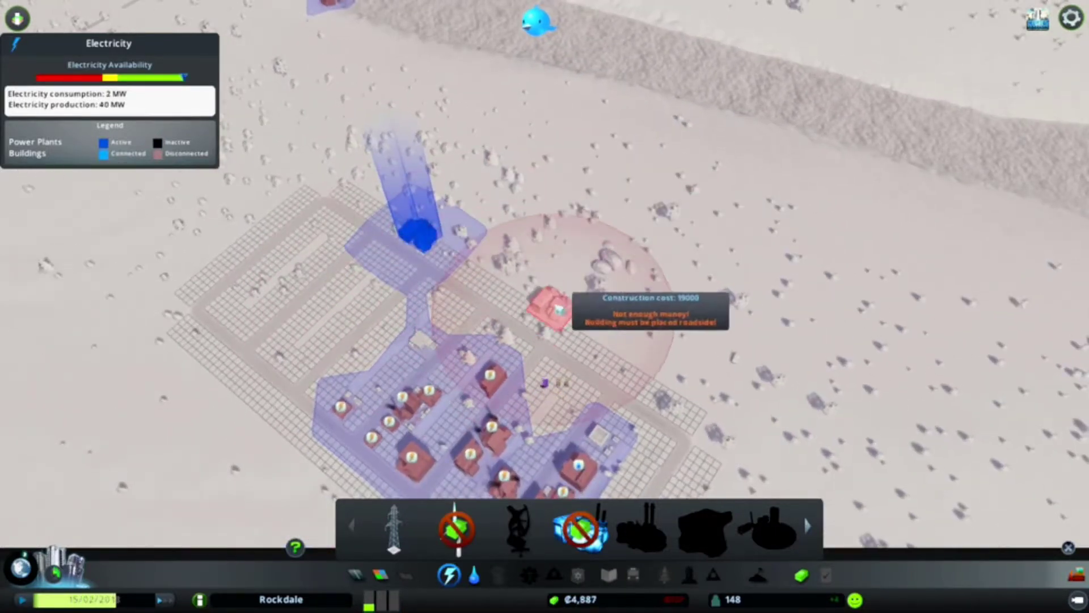
# Run a power line from the coal plant to the residential zone.
pyautogui.click(394, 529)
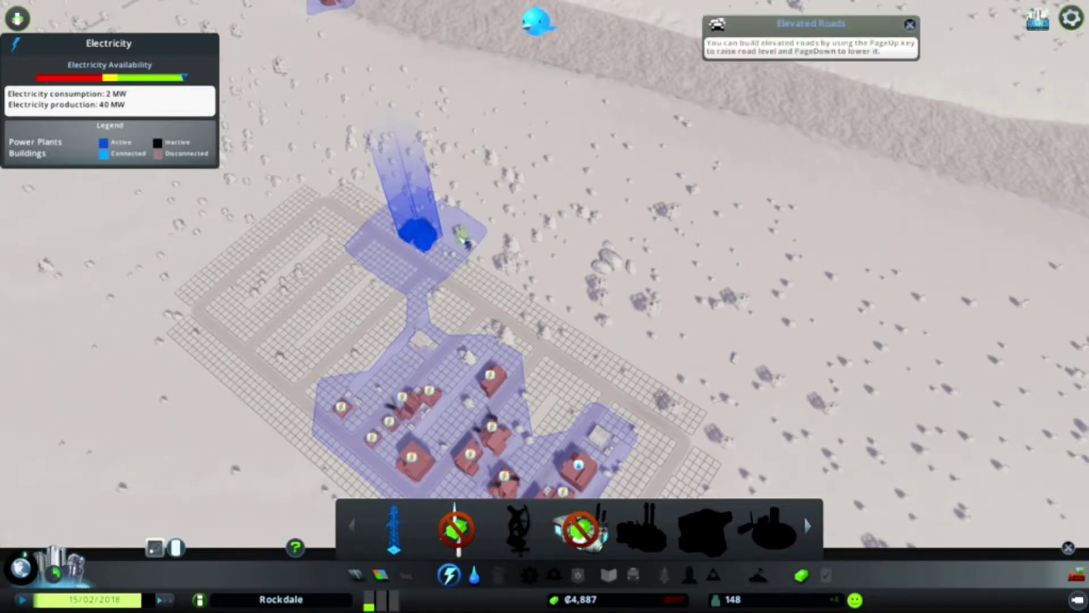
pyautogui.click(469, 244)
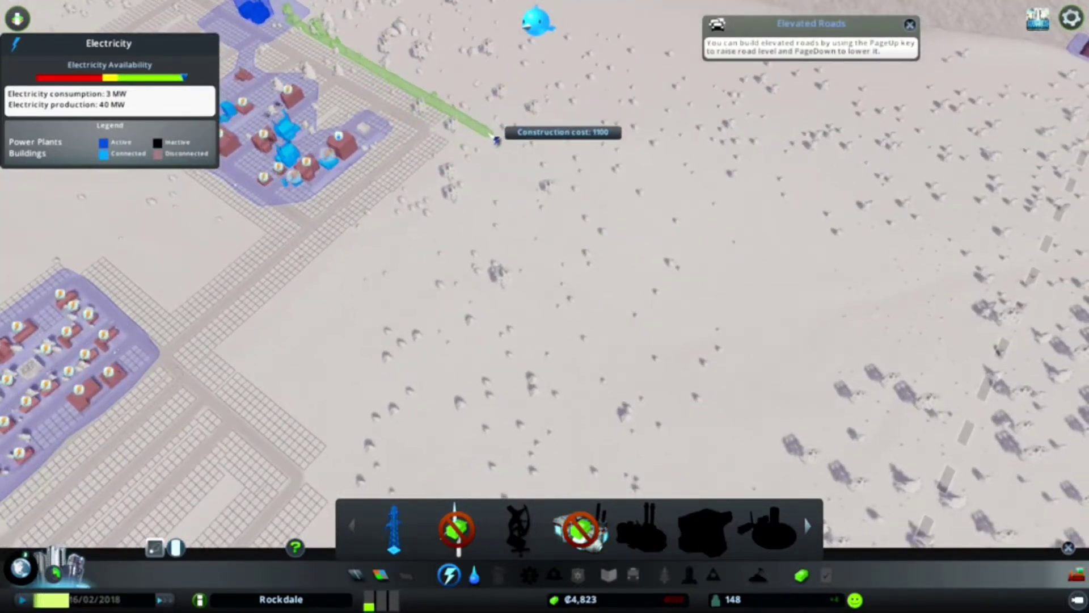
pyautogui.click(490, 132)
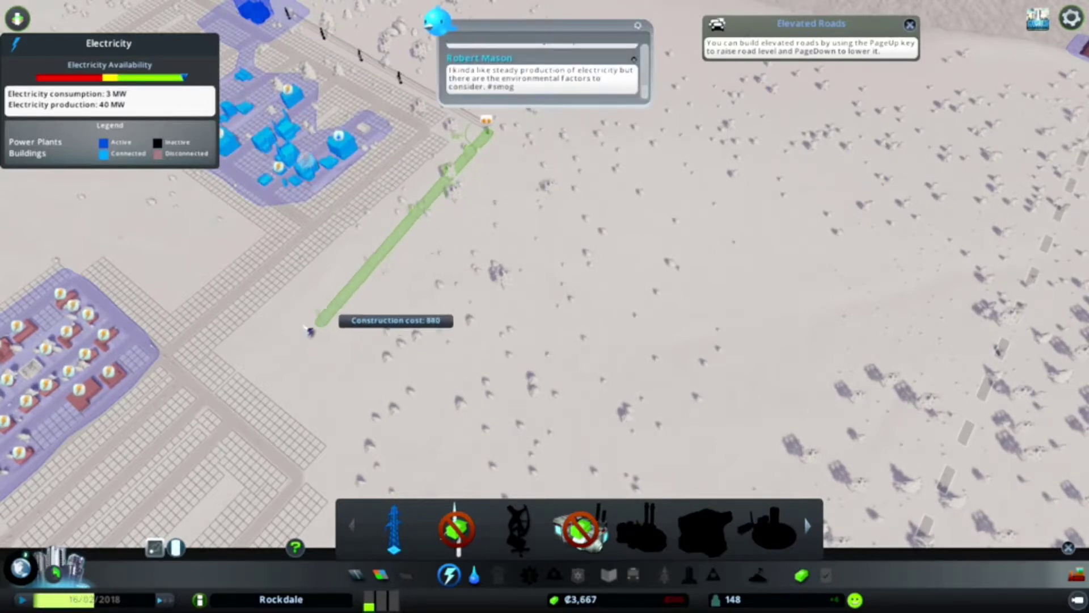
pyautogui.click(185, 355)
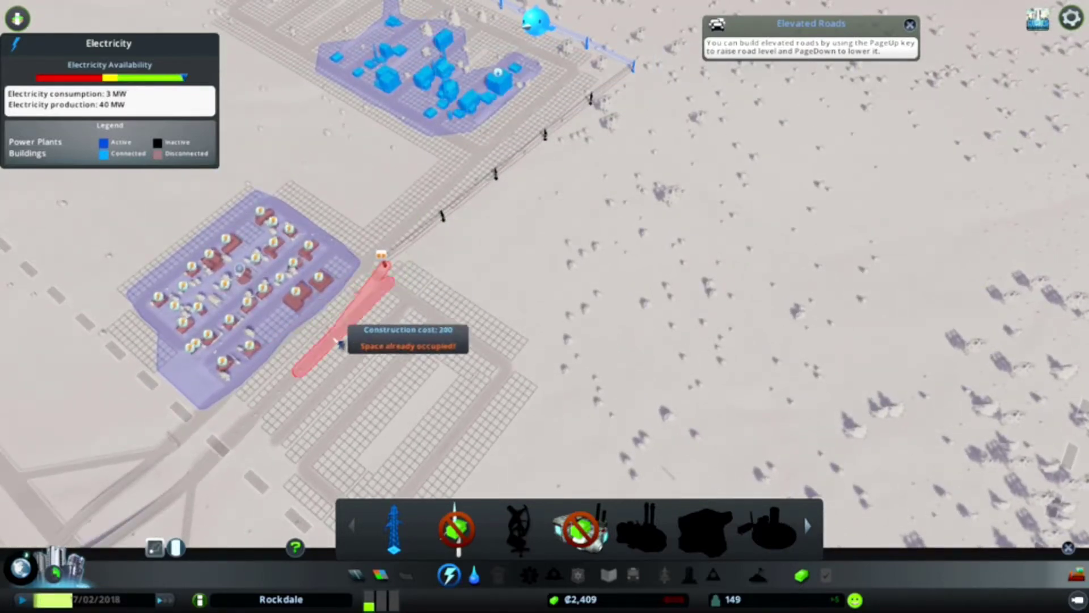
# Add another power line segment toward the homes and start bulldozing the extra pole.
pyautogui.click(302, 339)
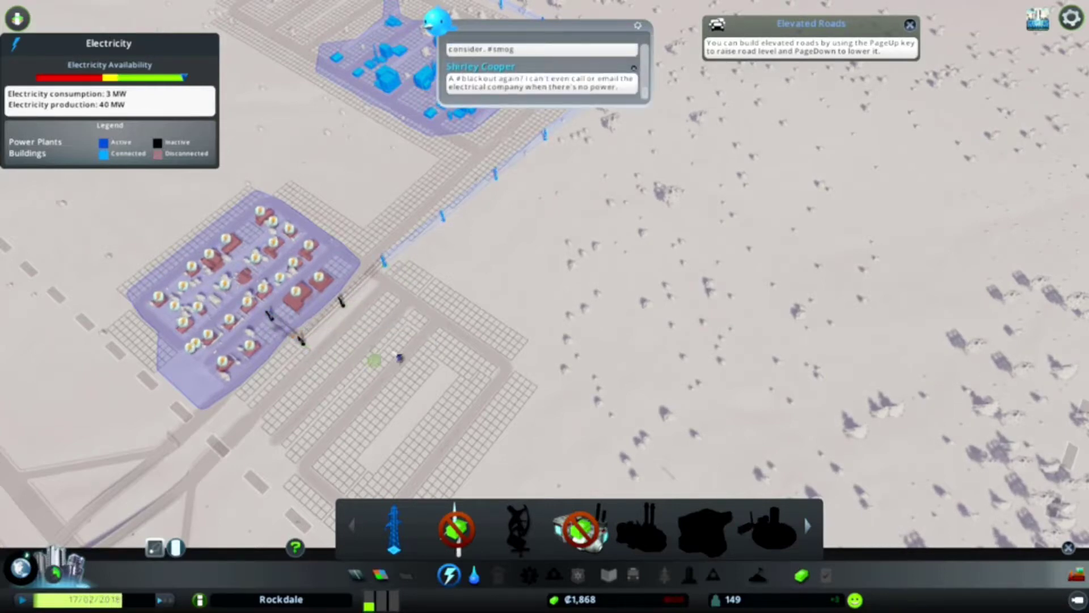
pyautogui.scroll(-3, 502, 289)
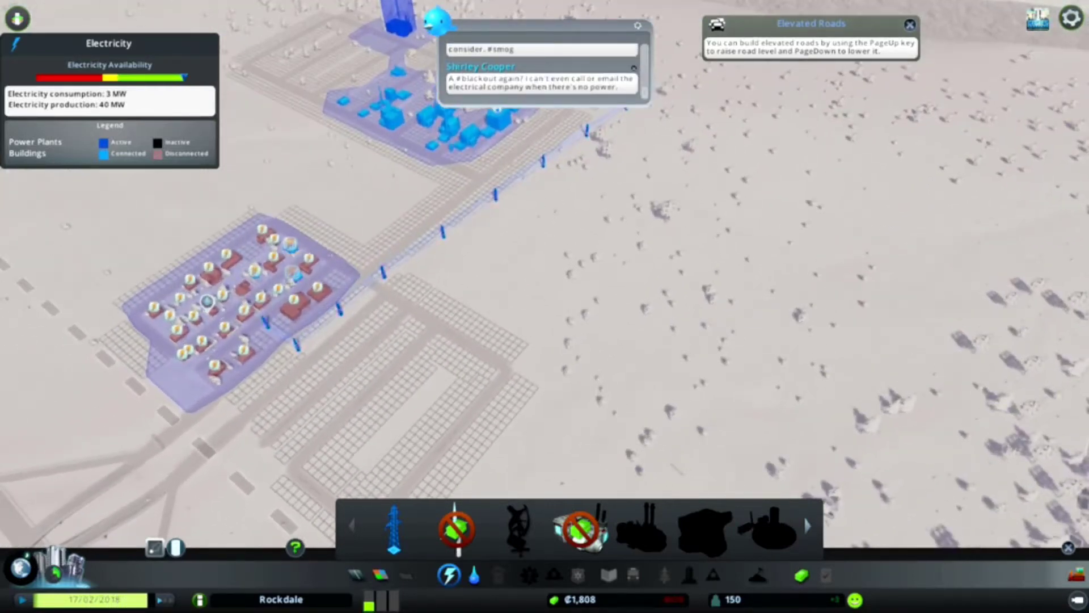
pyautogui.scroll(3, 561, 336)
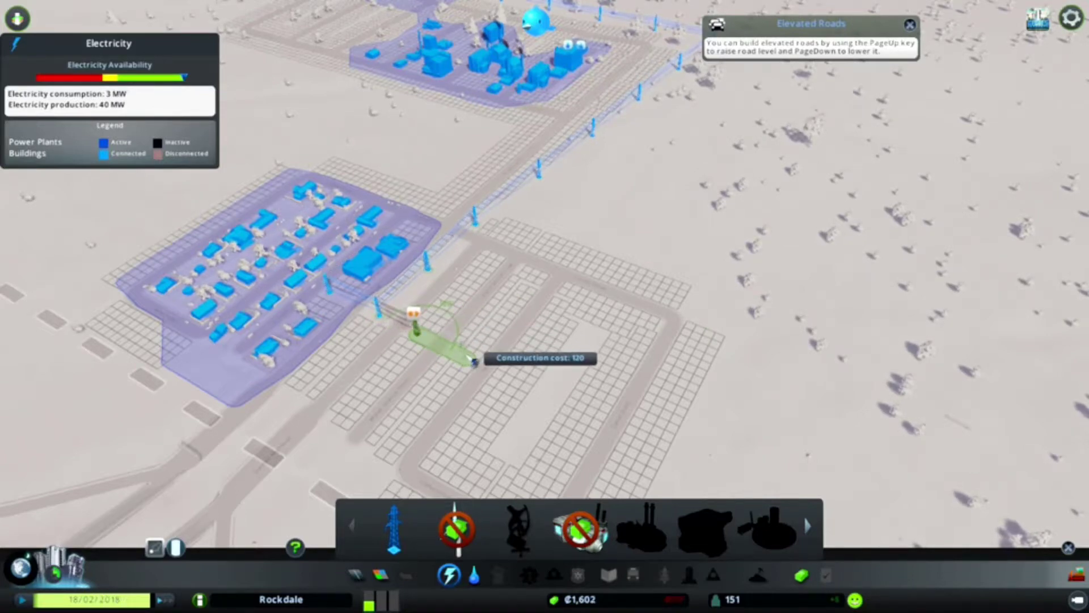
pyautogui.click(474, 361)
pyautogui.scroll(3, 474, 362)
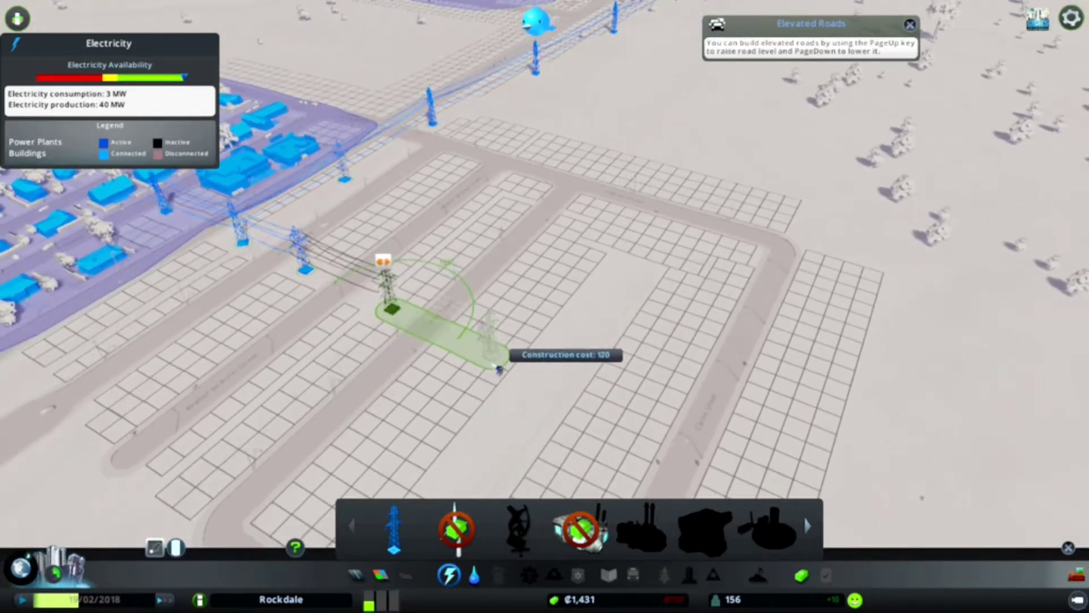
pyautogui.rightClick(496, 364)
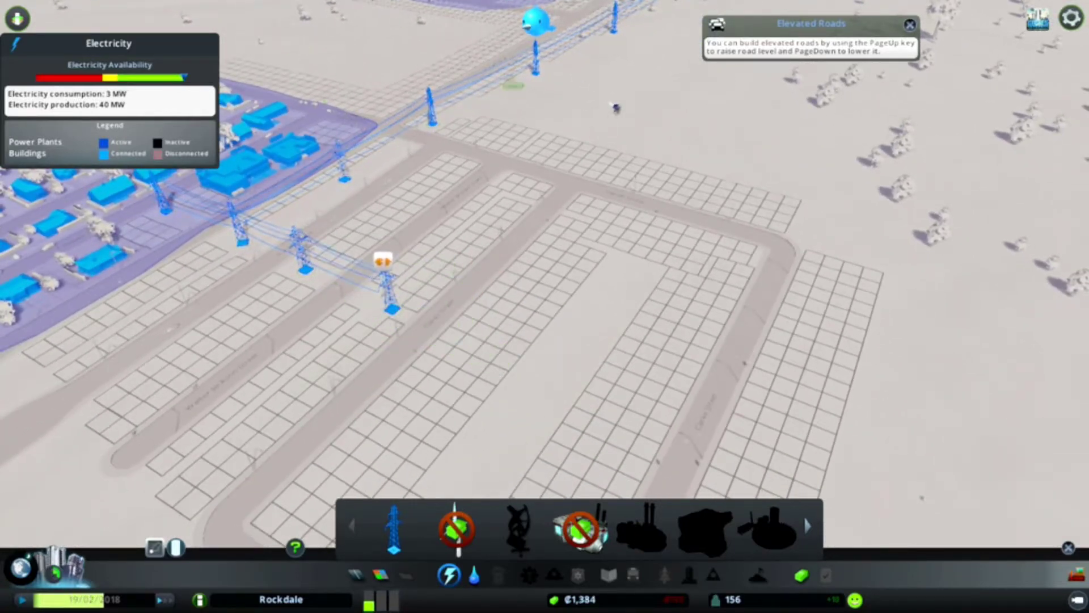
pyautogui.press('b')
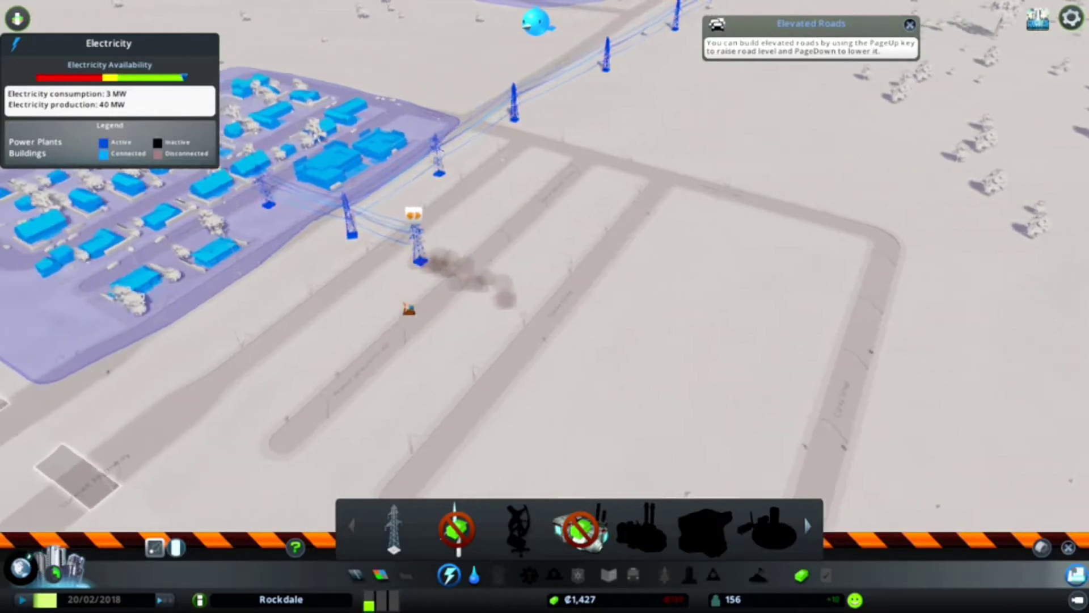
pyautogui.scroll(-3, 367, 298)
pyautogui.scroll(2, 542, 324)
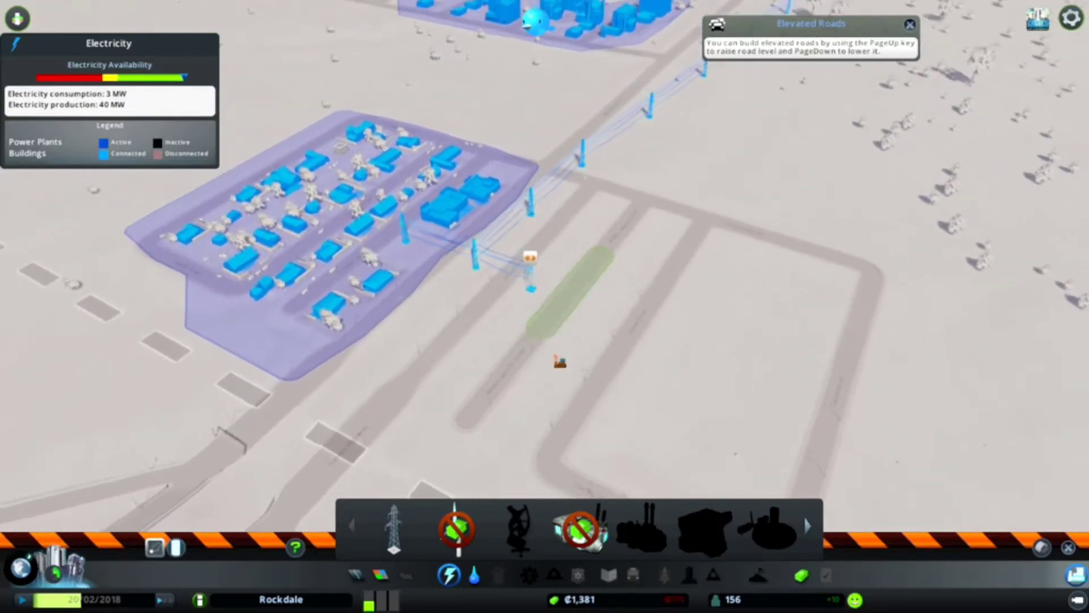
# Run power line pylons from the existing pylon along the block's edges to its corner.
pyautogui.click(393, 529)
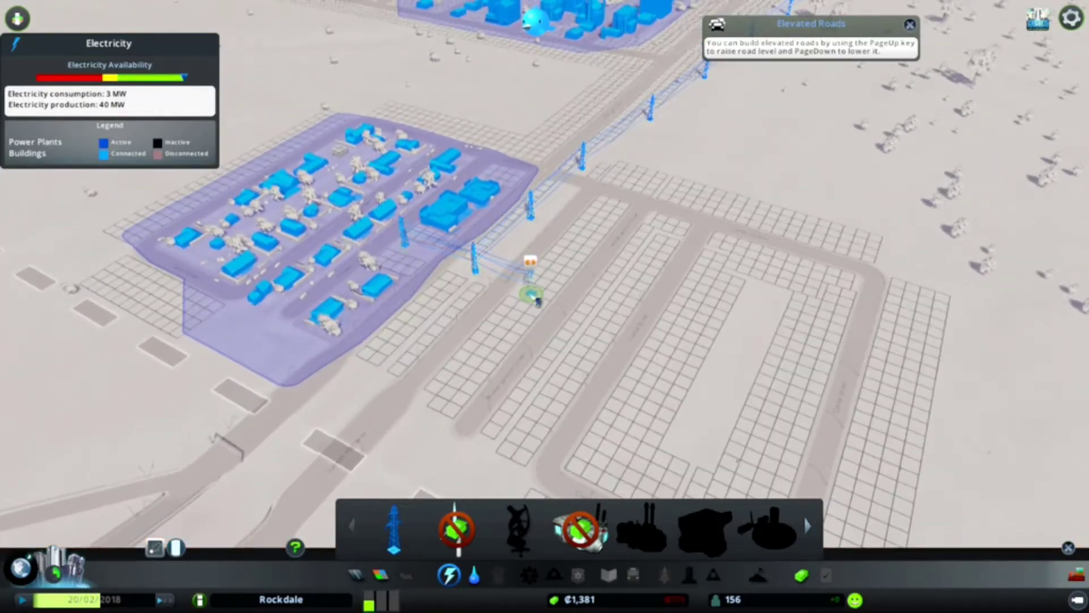
pyautogui.click(535, 298)
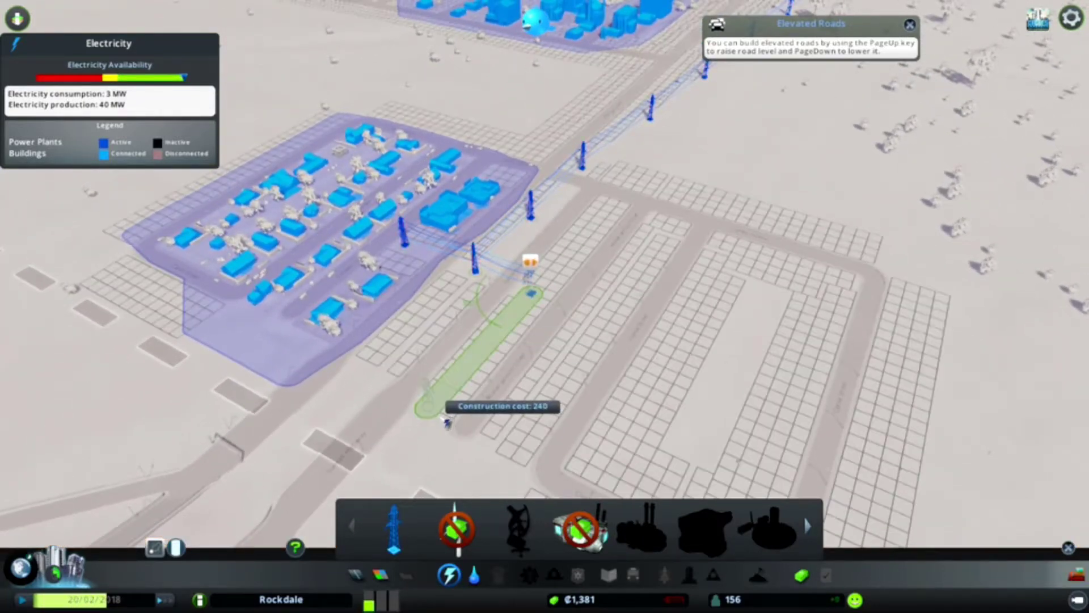
pyautogui.click(422, 442)
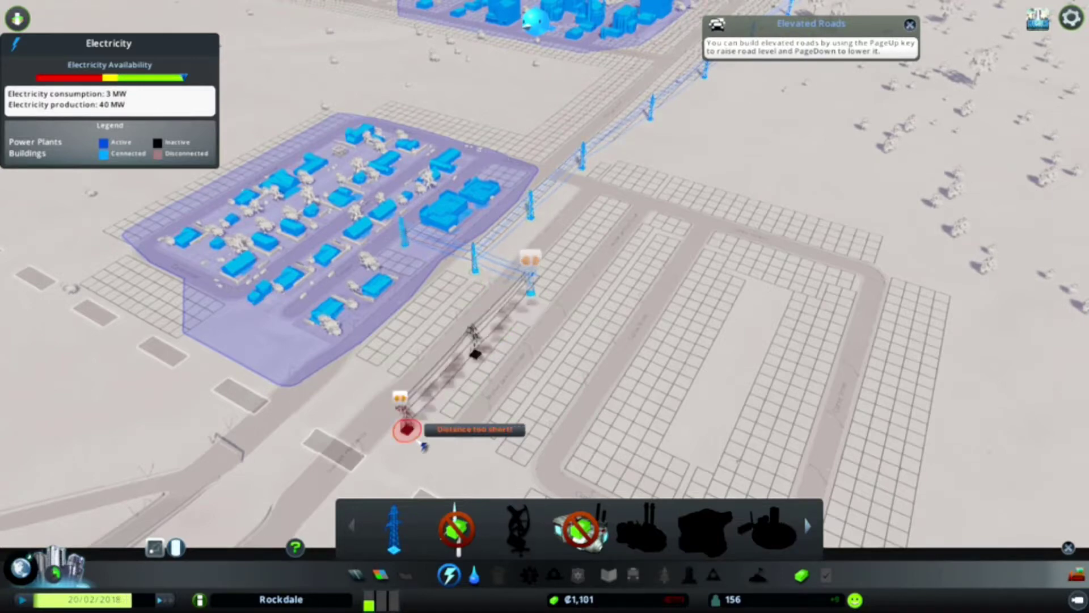
pyautogui.scroll(-2, 423, 438)
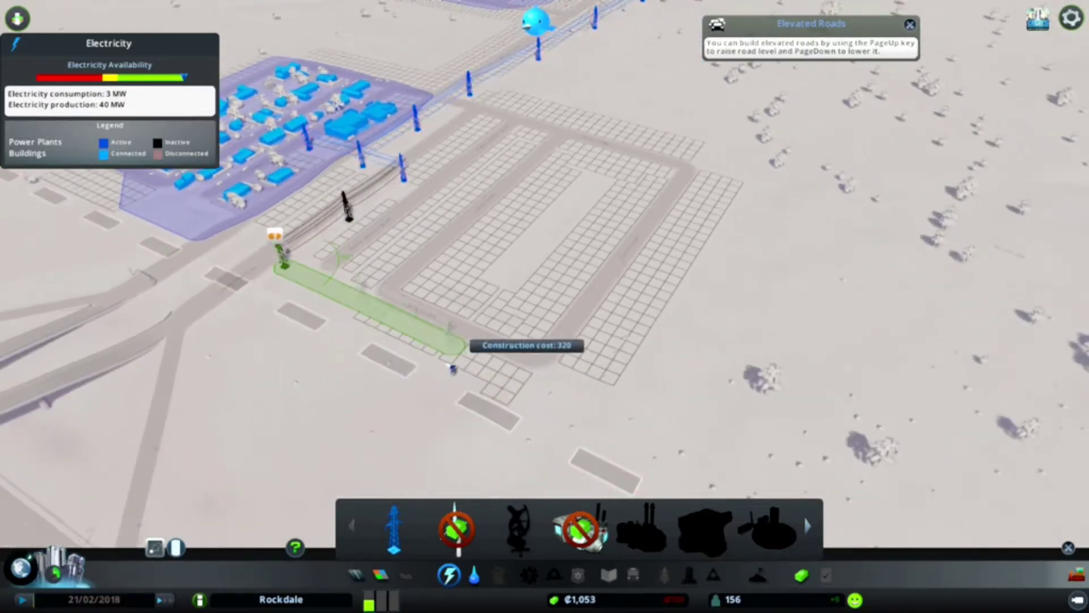
pyautogui.click(587, 386)
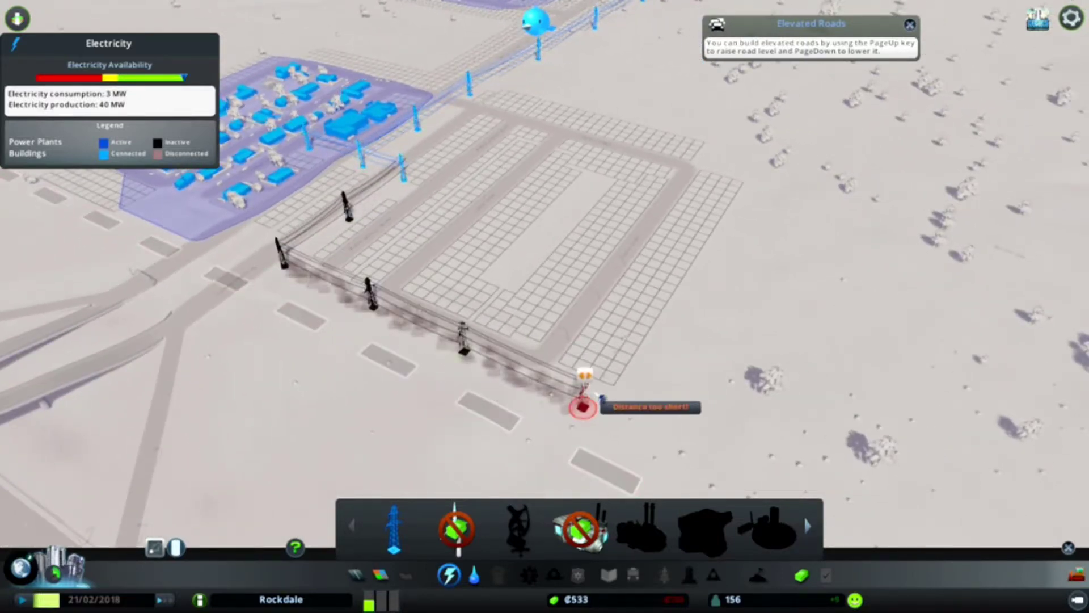
pyautogui.press('d')
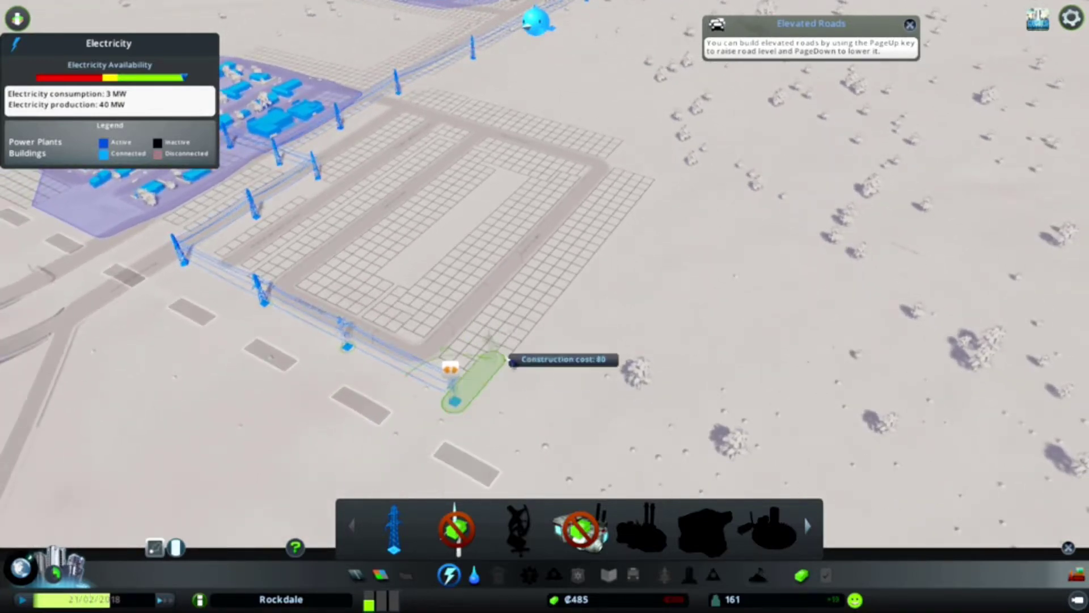
pyautogui.click(515, 358)
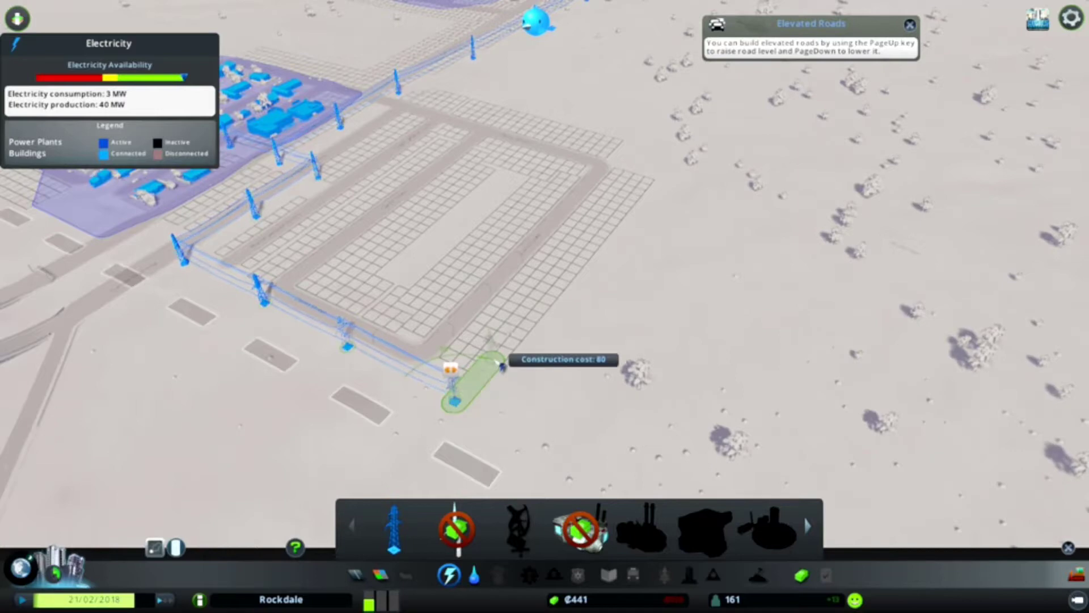
pyautogui.press('w')
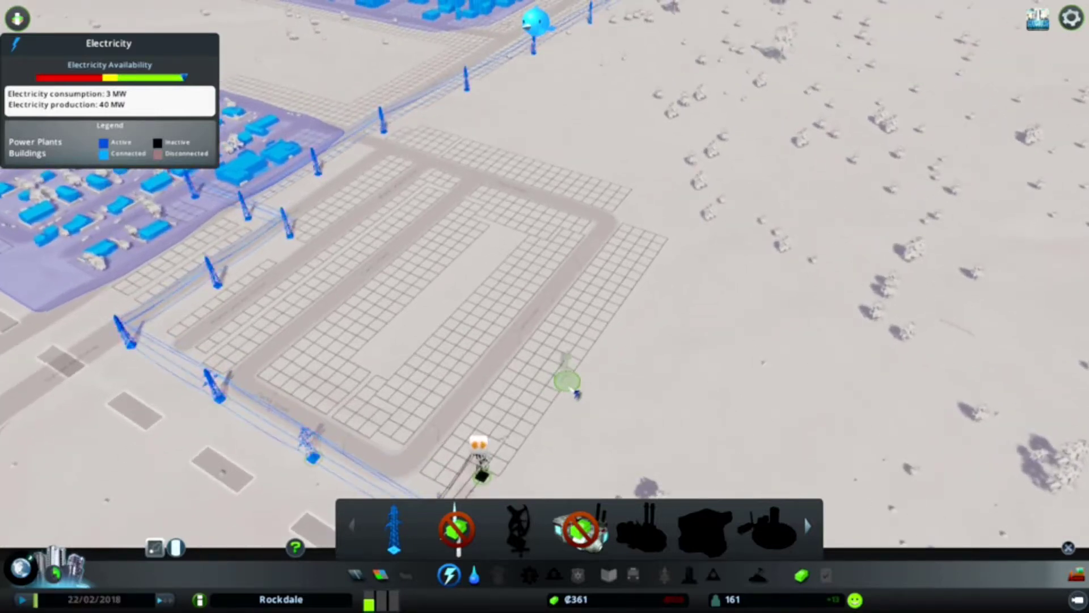
pyautogui.scroll(-5, 763, 272)
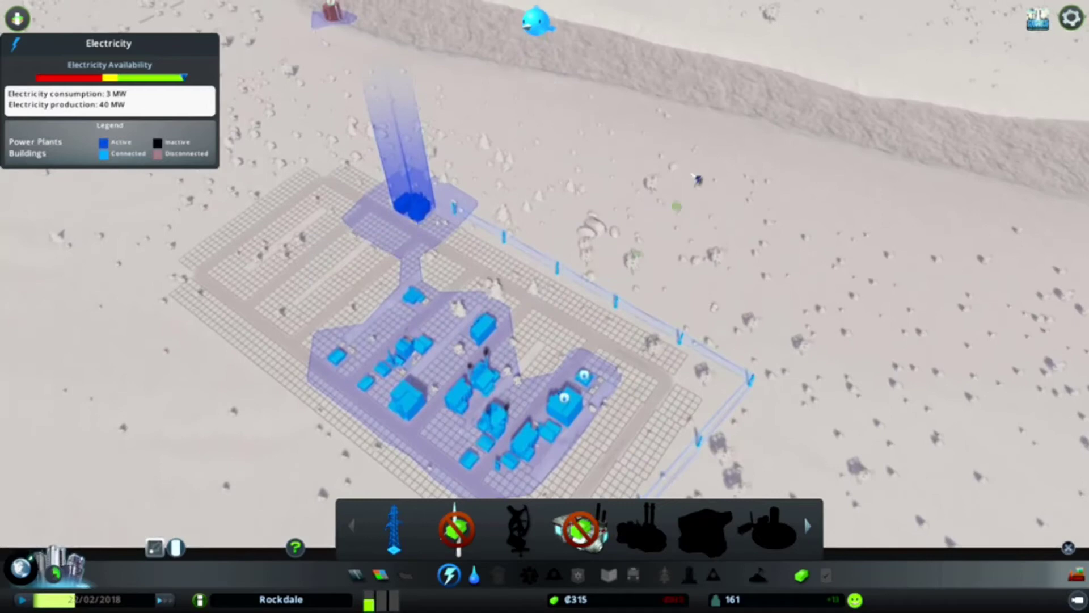
# Swing the view to the coal power plant and bulldoze the short road stub below it.
pyautogui.press('w')
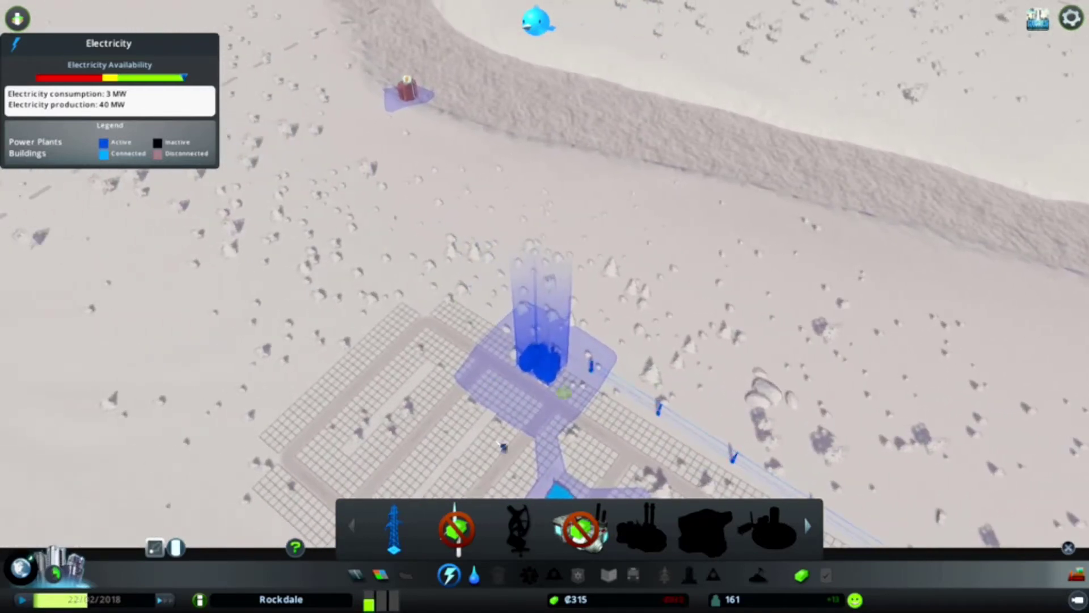
pyautogui.click(571, 423)
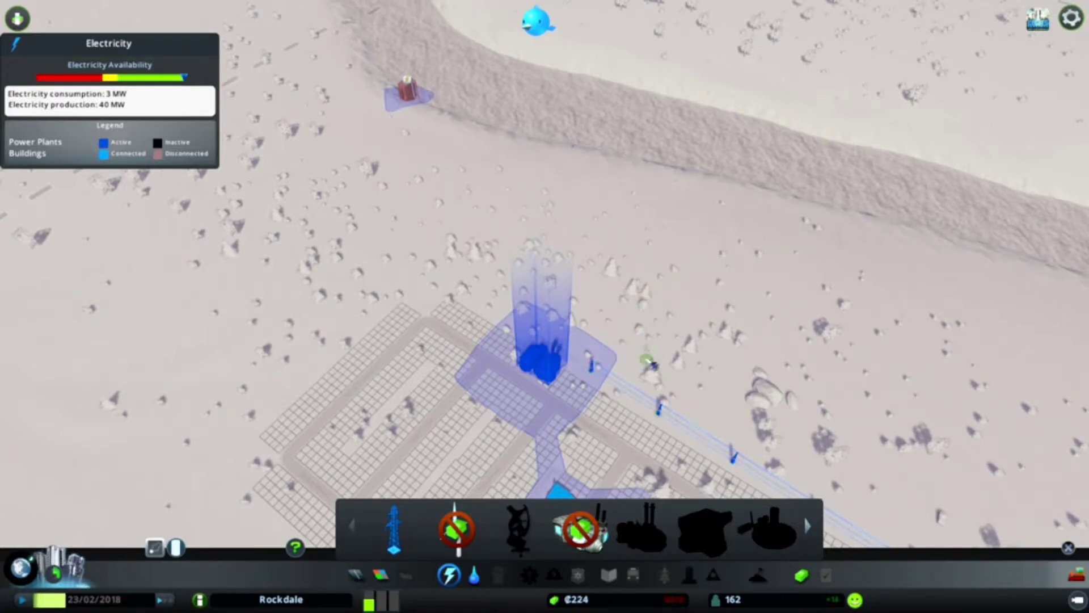
pyautogui.press('w')
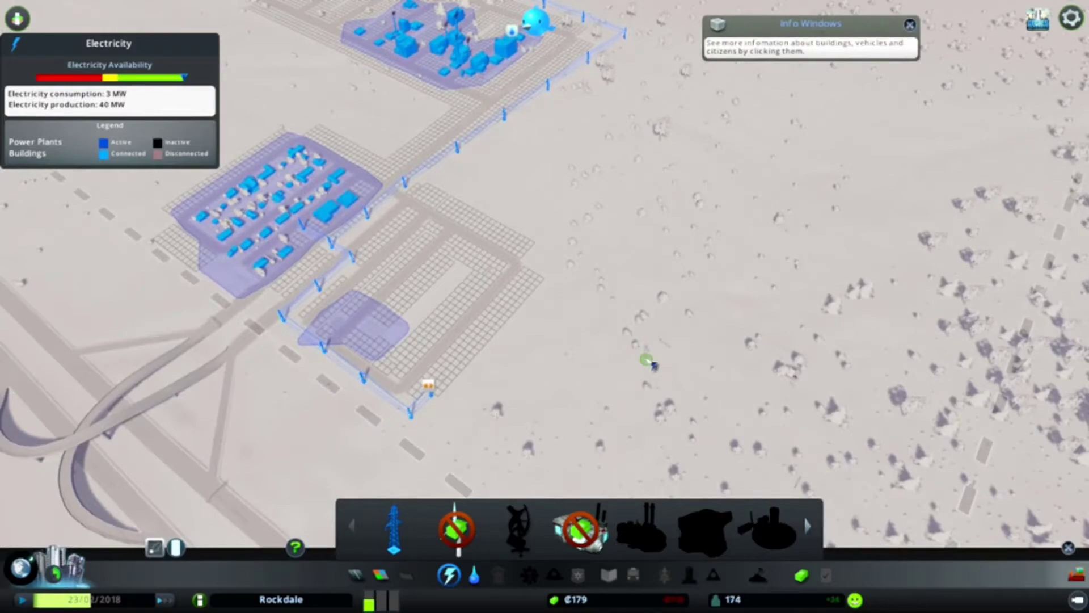
pyautogui.scroll(-3, 647, 362)
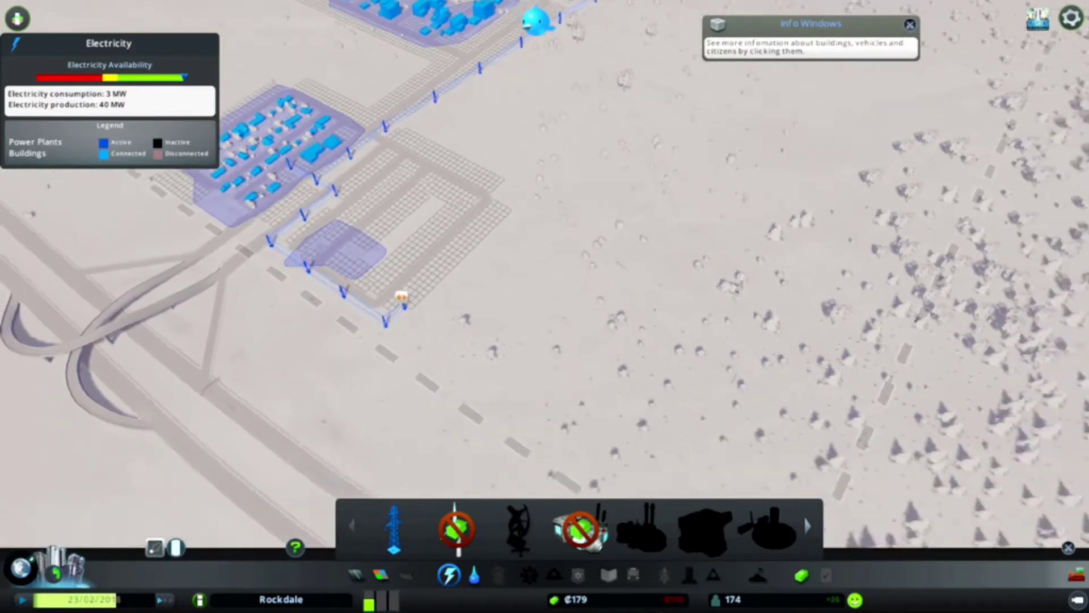
pyautogui.scroll(-2, 646, 362)
pyautogui.scroll(-3, 698, 417)
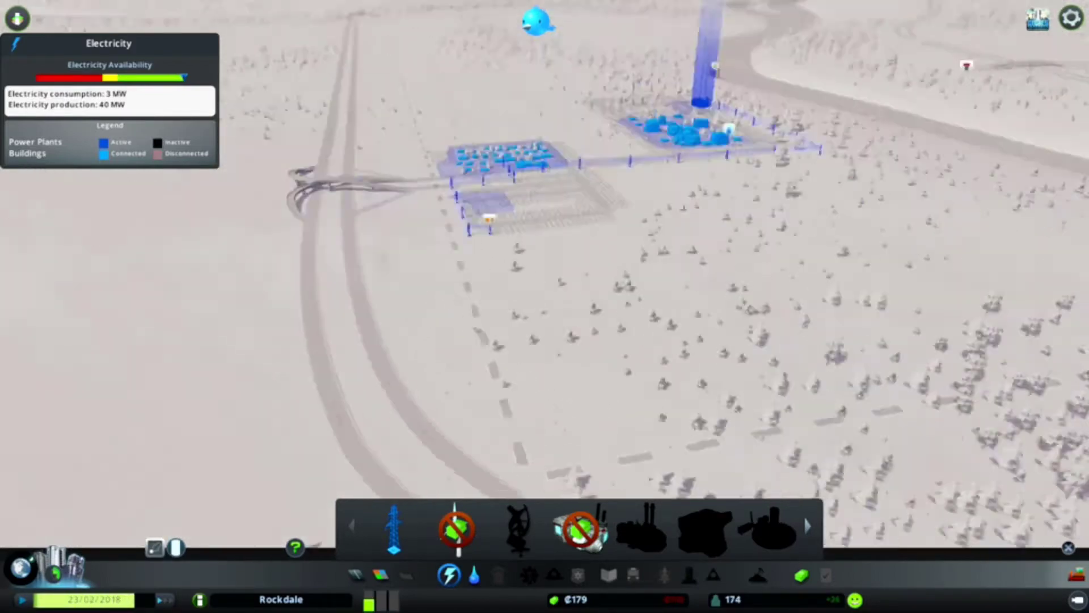
pyautogui.press('q')
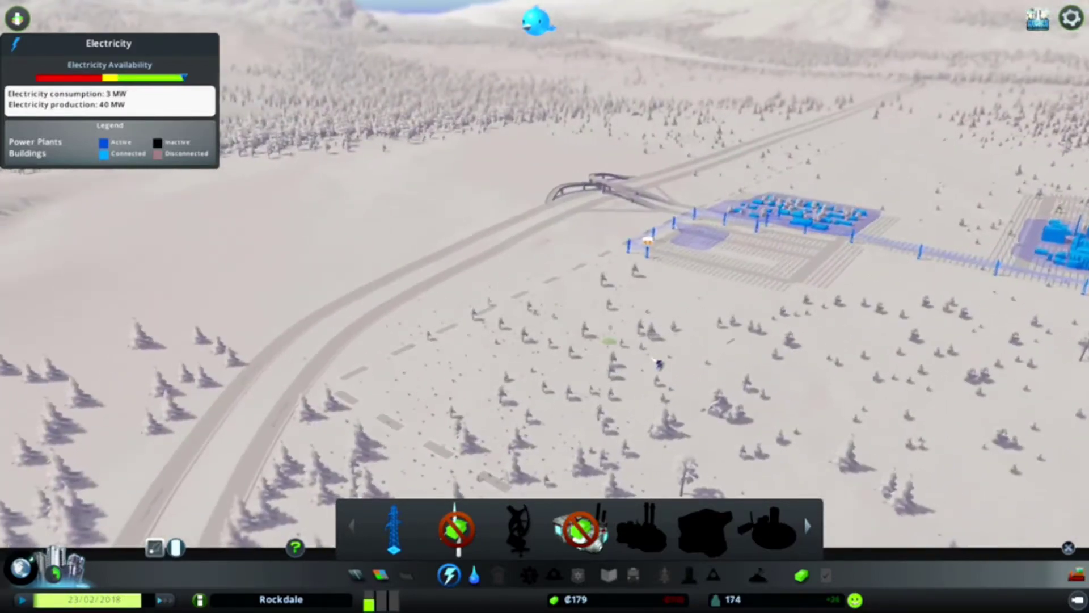
pyautogui.press('q')
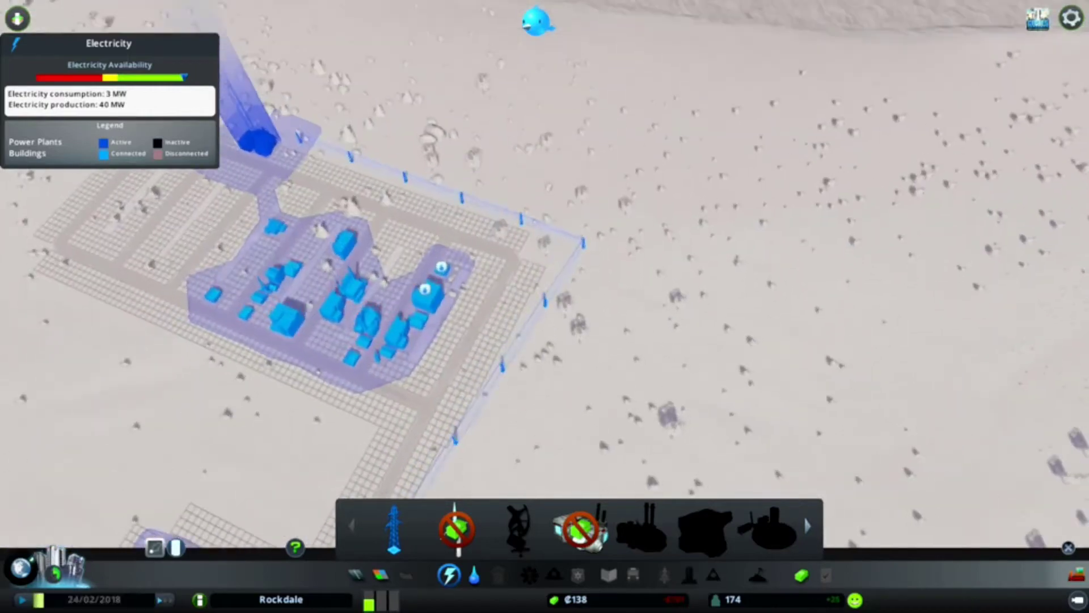
pyautogui.scroll(-3, 417, 294)
pyautogui.press('q')
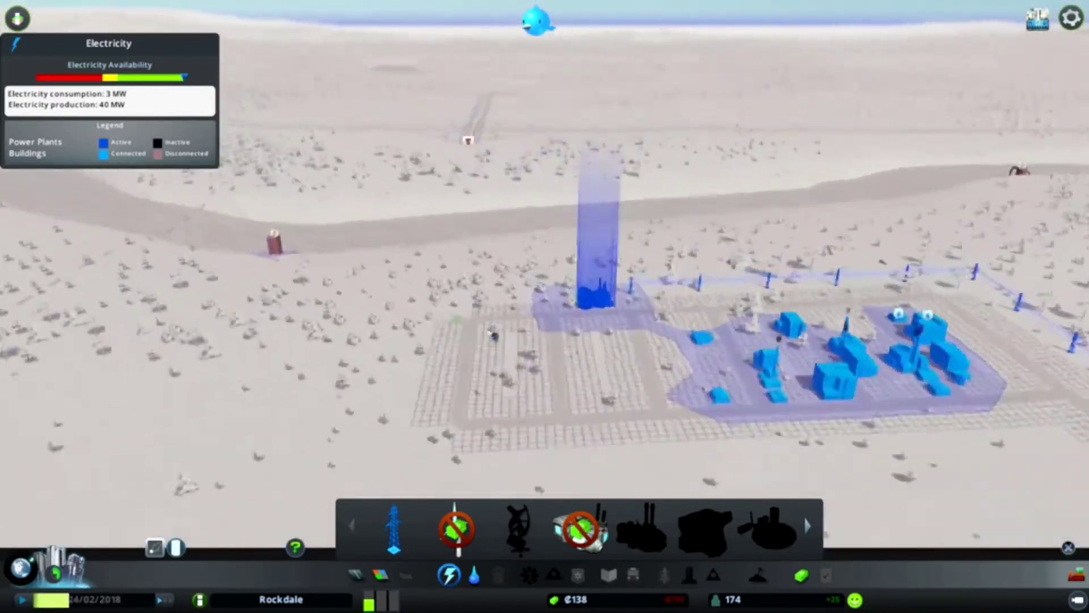
pyautogui.scroll(3, 545, 341)
pyautogui.scroll(3, 541, 339)
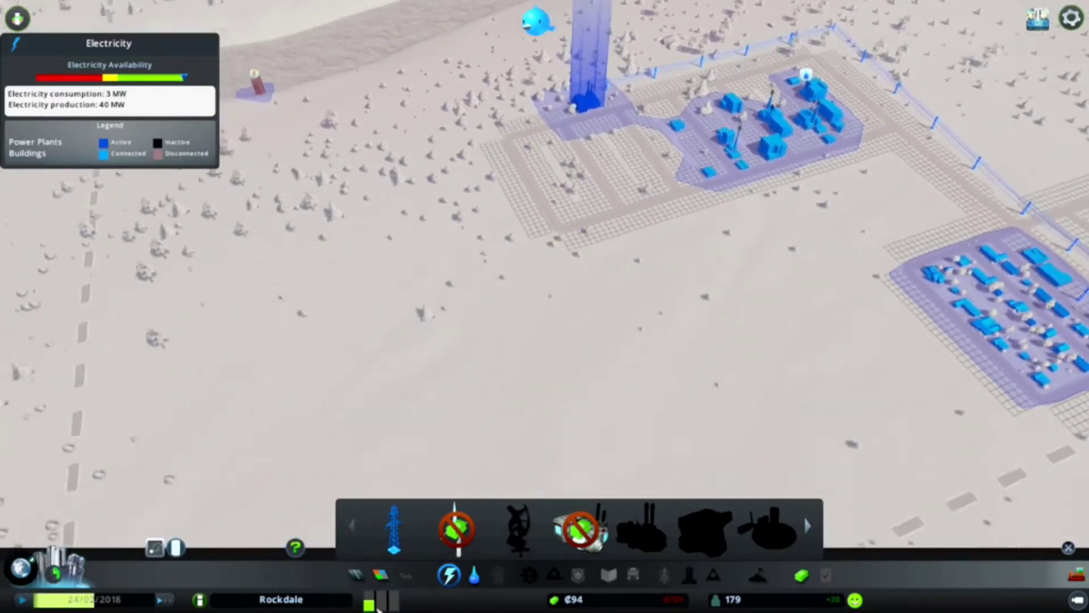
pyautogui.scroll(3, 540, 339)
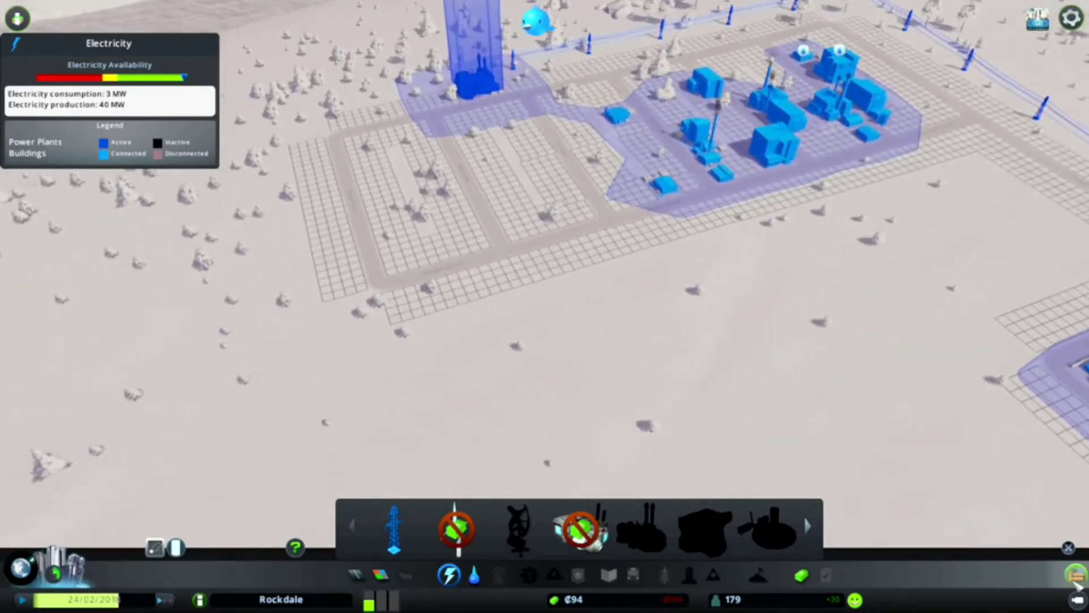
pyautogui.click(1042, 548)
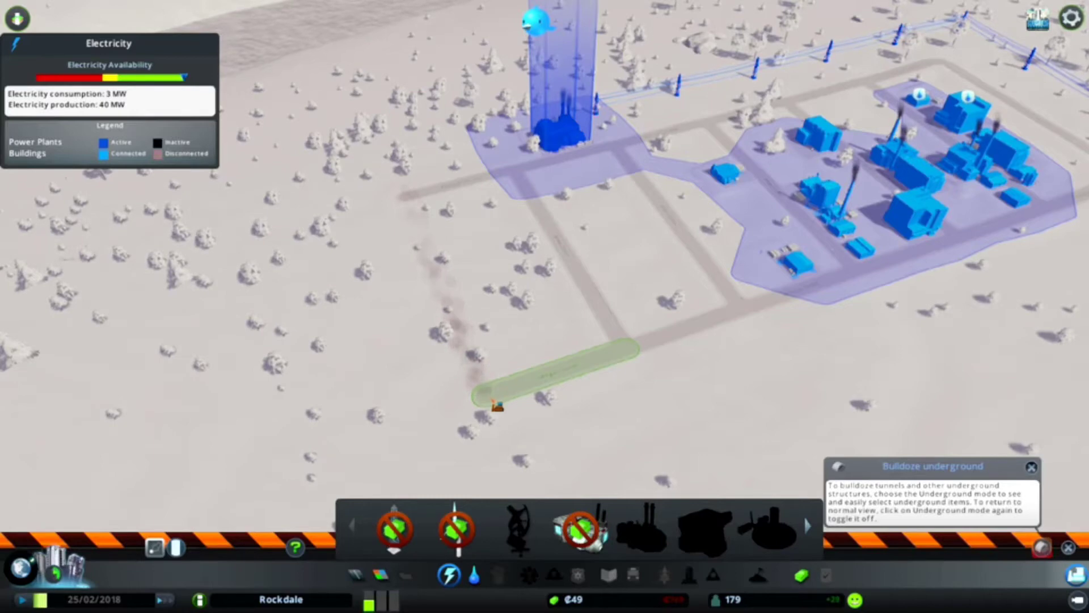
# Pan and rotate the camera over the residential districts and highway interchange.
pyautogui.press('w')
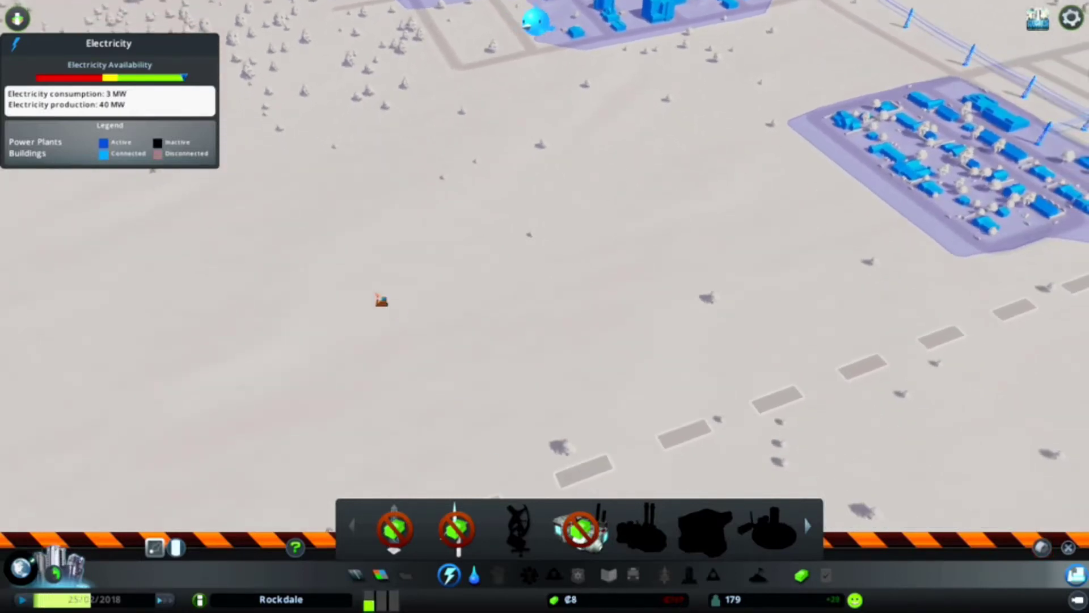
pyautogui.press('w')
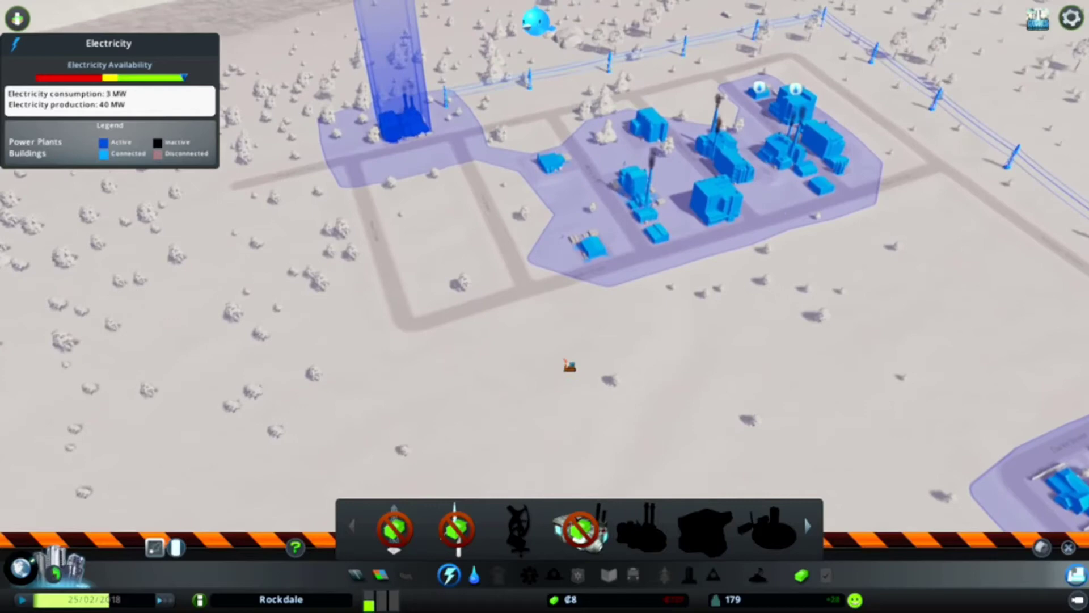
pyautogui.press('q')
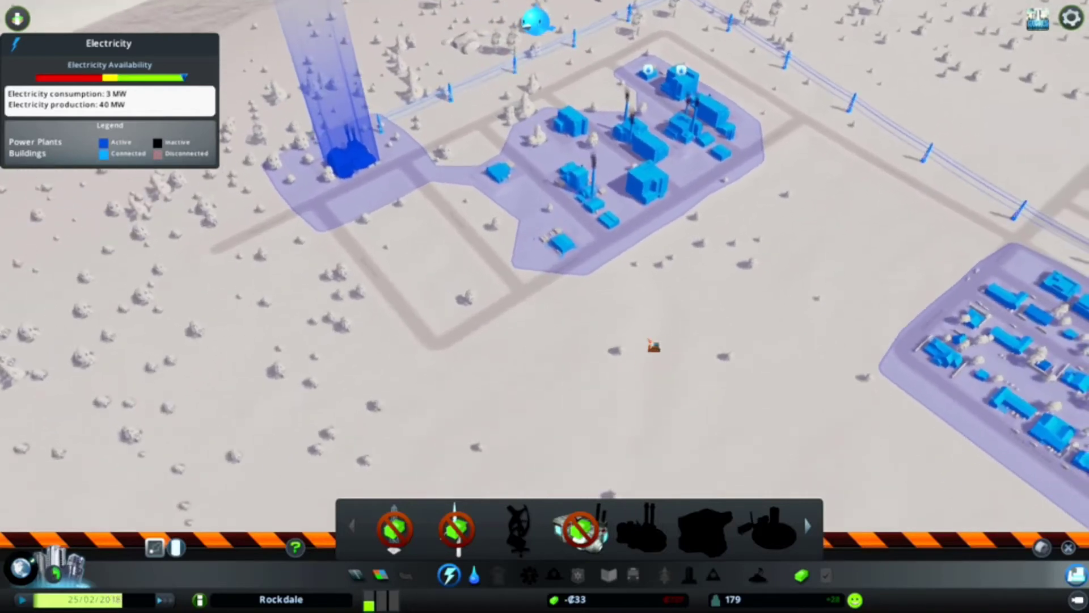
pyautogui.scroll(-3, 885, 575)
pyautogui.press('e')
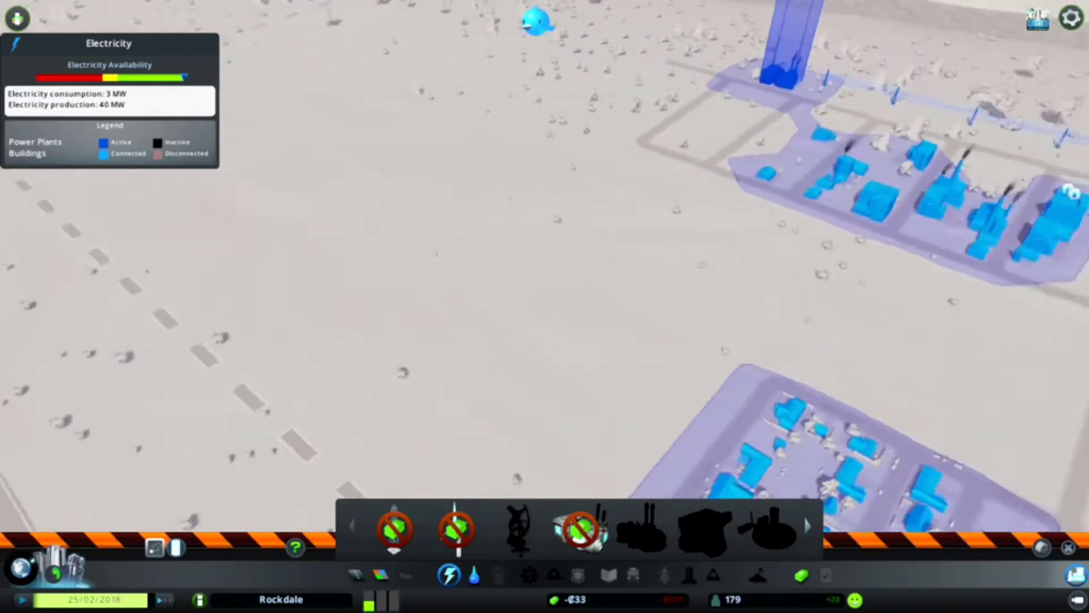
pyautogui.press('s')
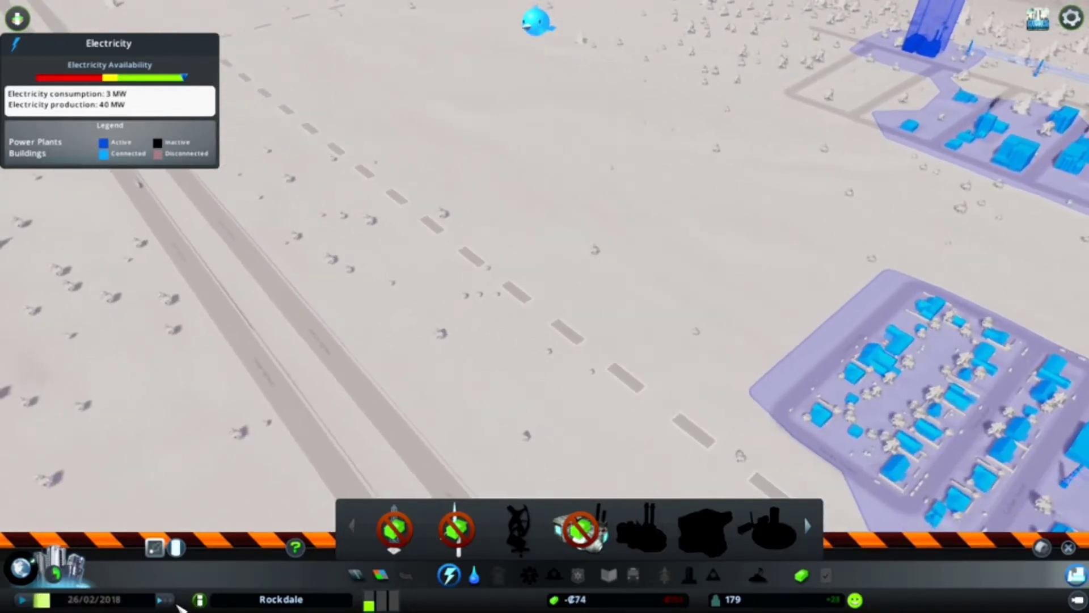
pyautogui.press('q')
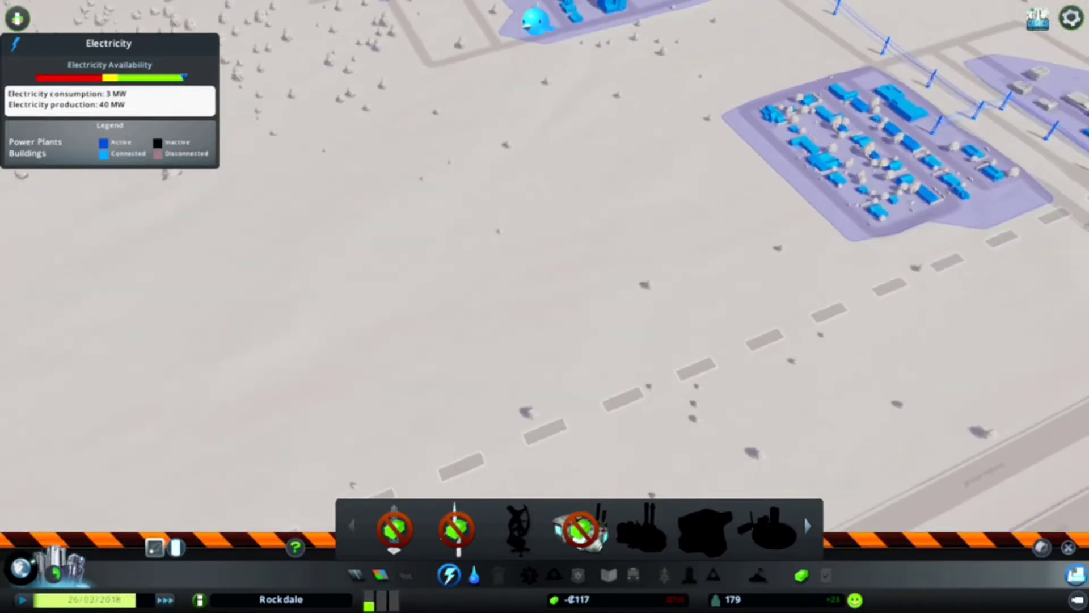
pyautogui.scroll(-3, 463, 328)
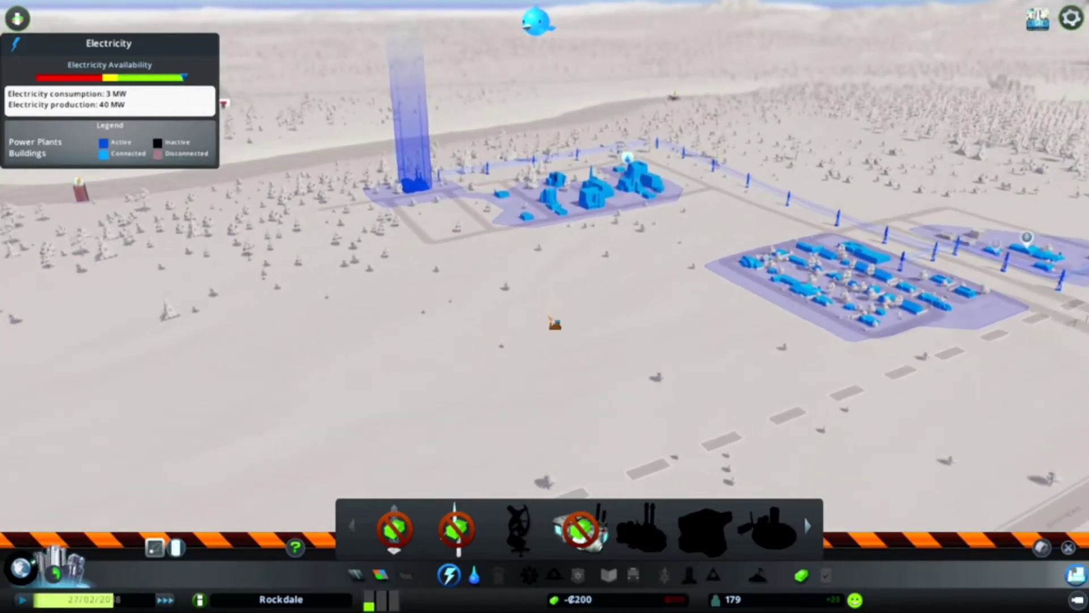
pyautogui.press('q')
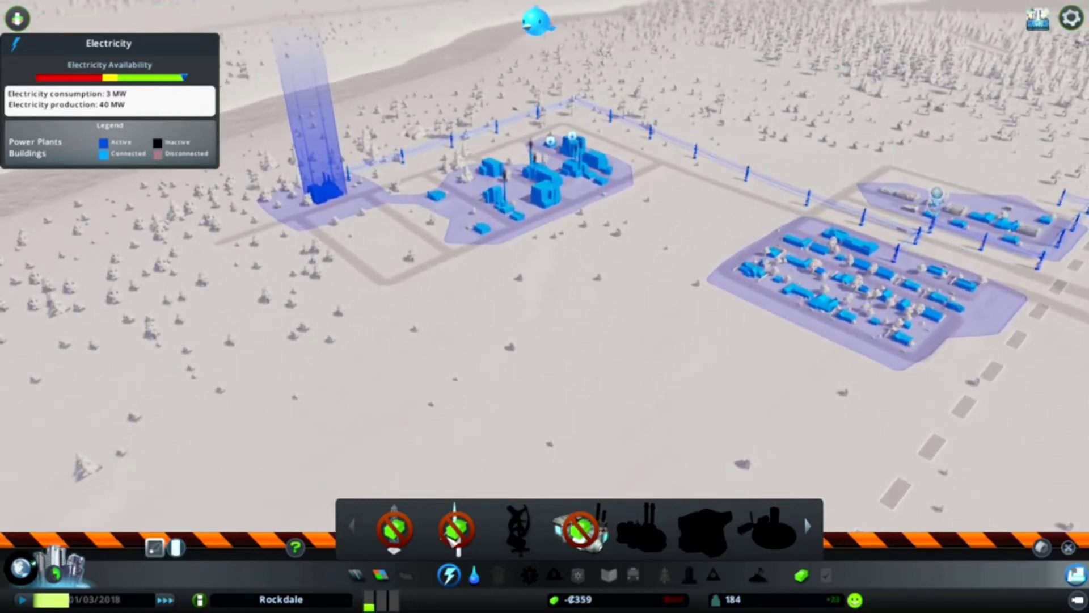
pyautogui.press('s')
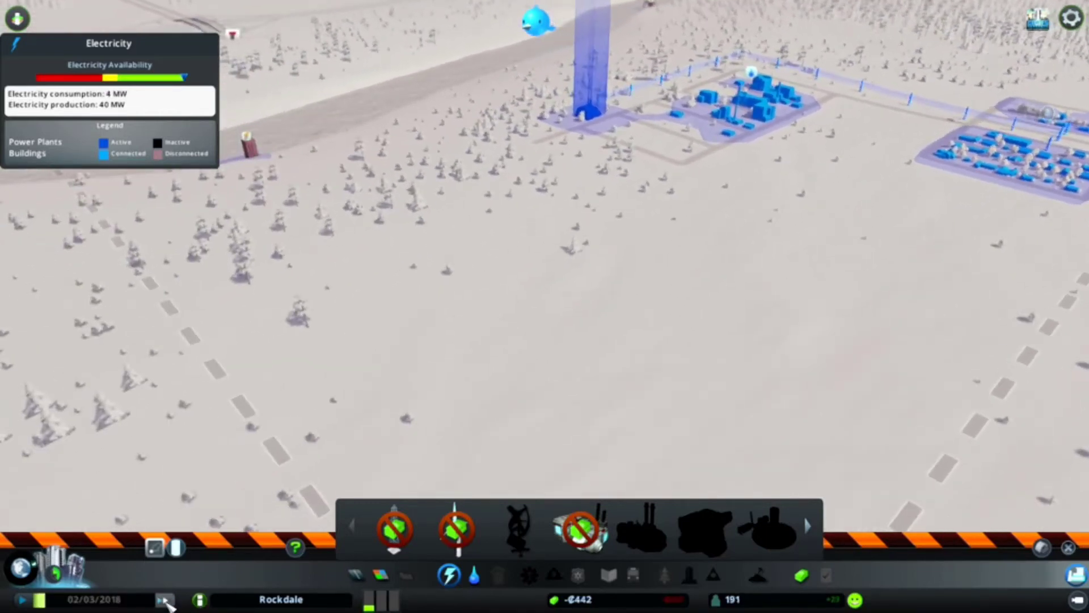
pyautogui.press('e')
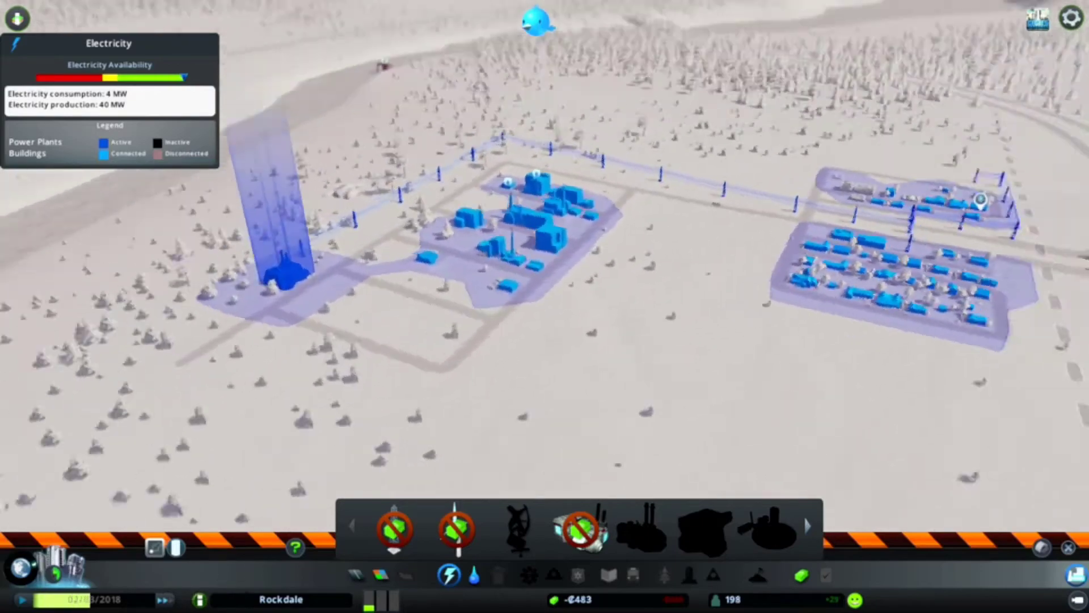
pyautogui.press('d')
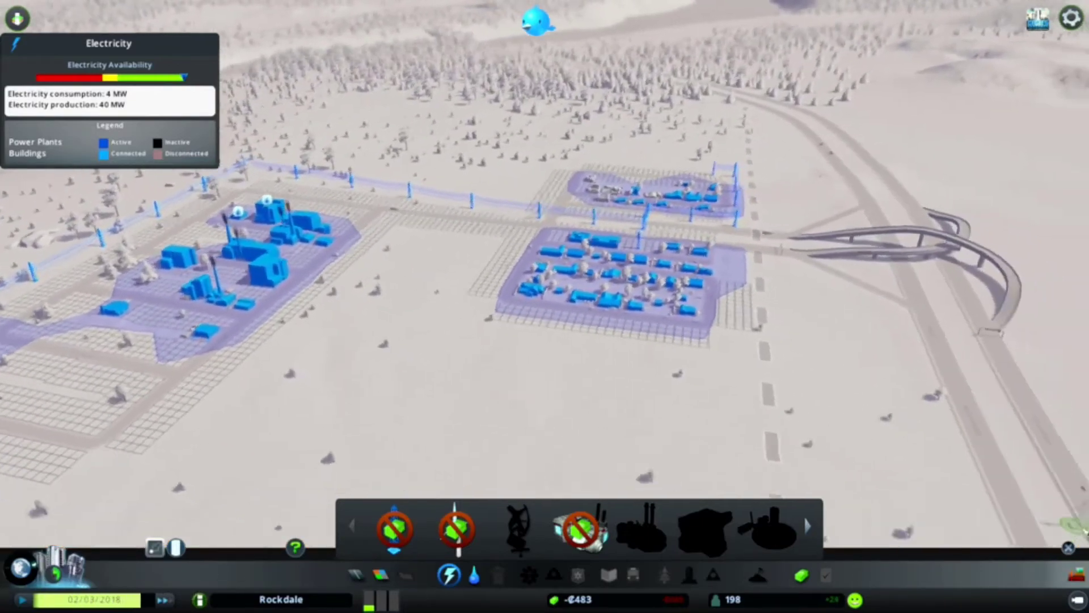
# Close the electricity overlay and check Residential income in the Economy budget.
pyautogui.click(1069, 547)
pyautogui.scroll(3, 617, 288)
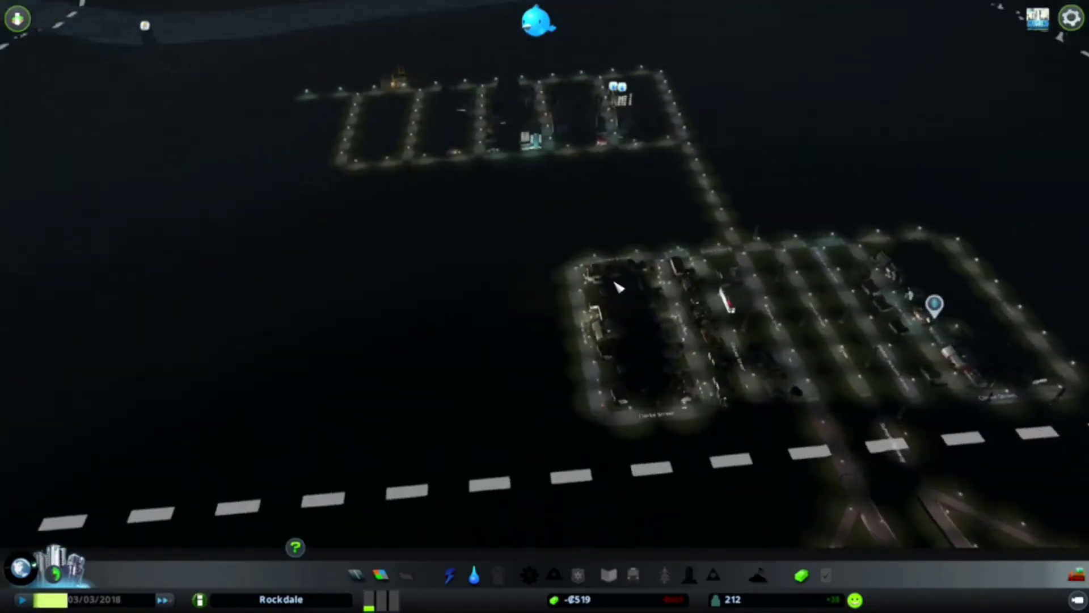
pyautogui.scroll(2, 618, 288)
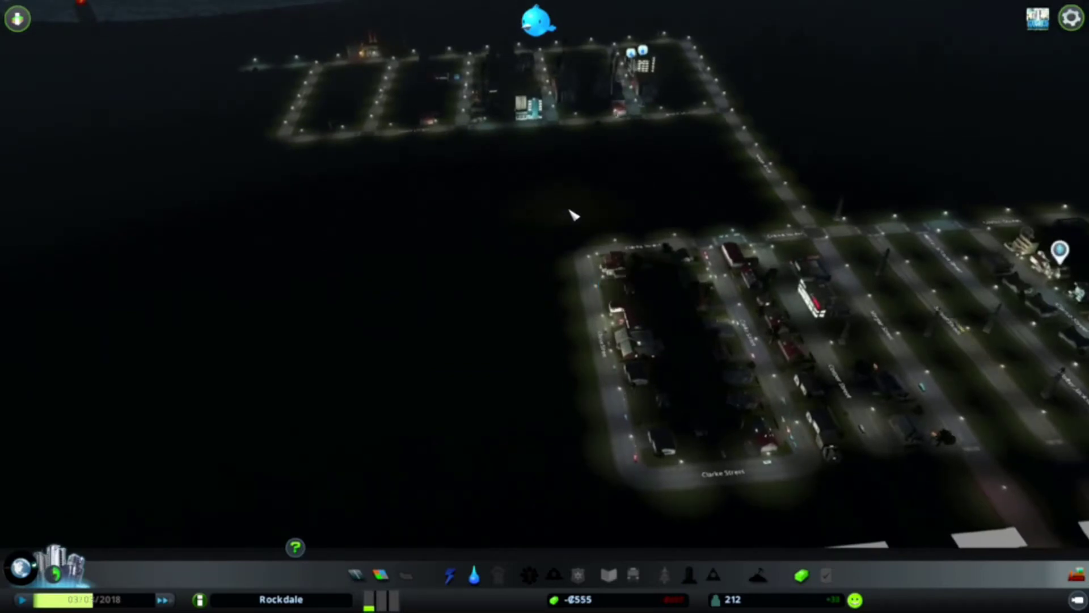
pyautogui.scroll(3, 573, 216)
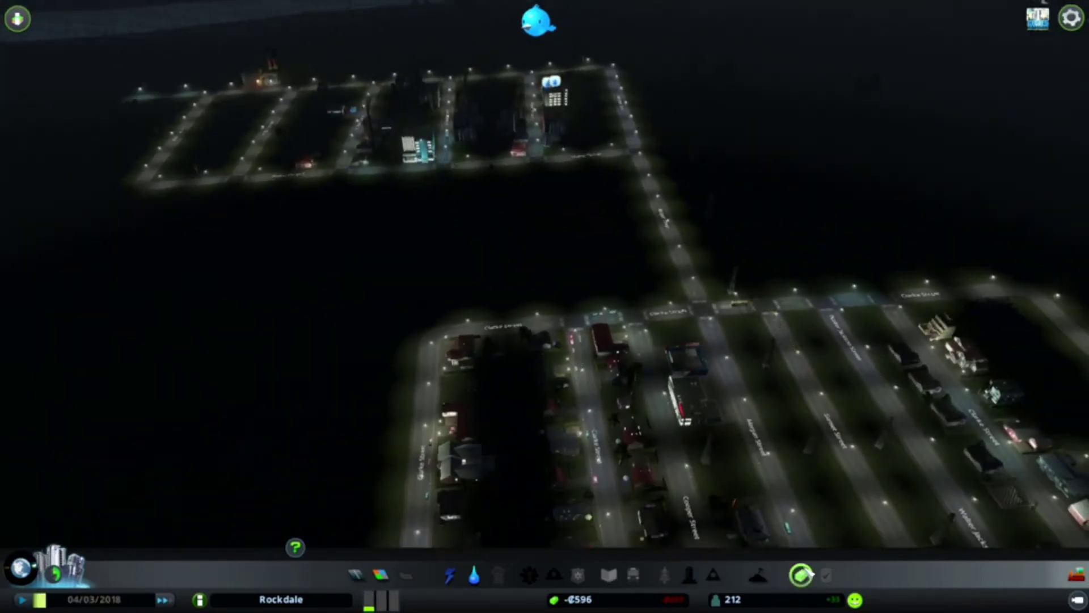
pyautogui.click(804, 576)
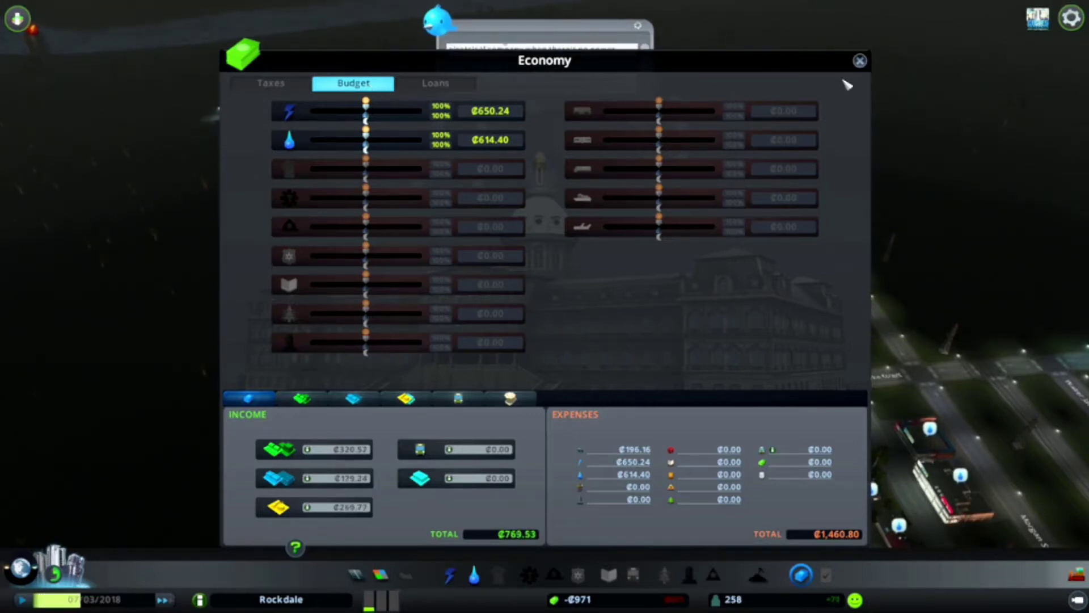
pyautogui.click(303, 399)
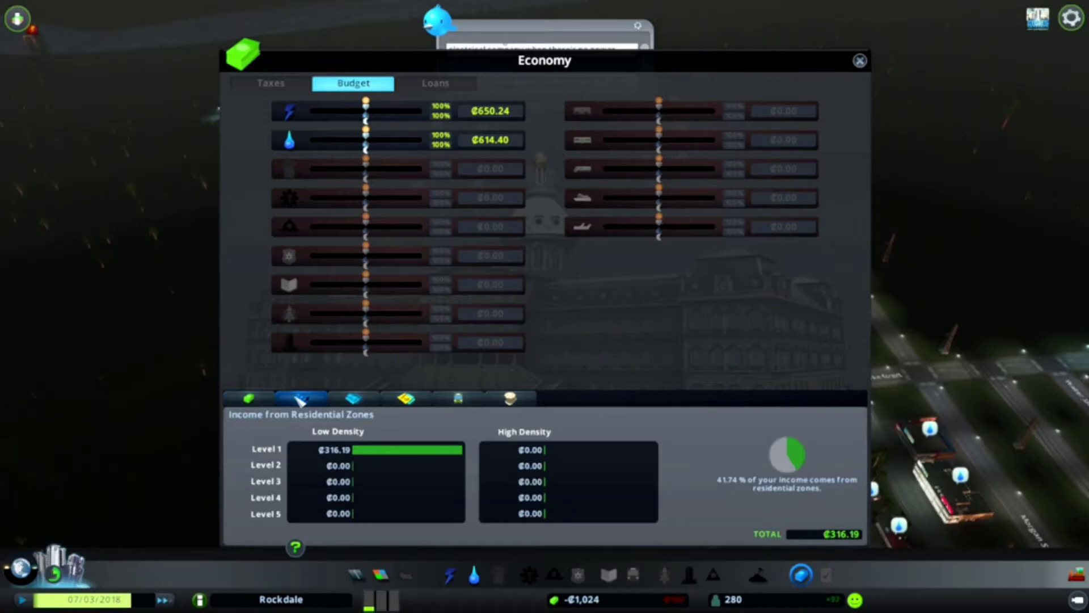
# Close the economy overview, accelerate time, and pan toward the residential district.
pyautogui.click(861, 62)
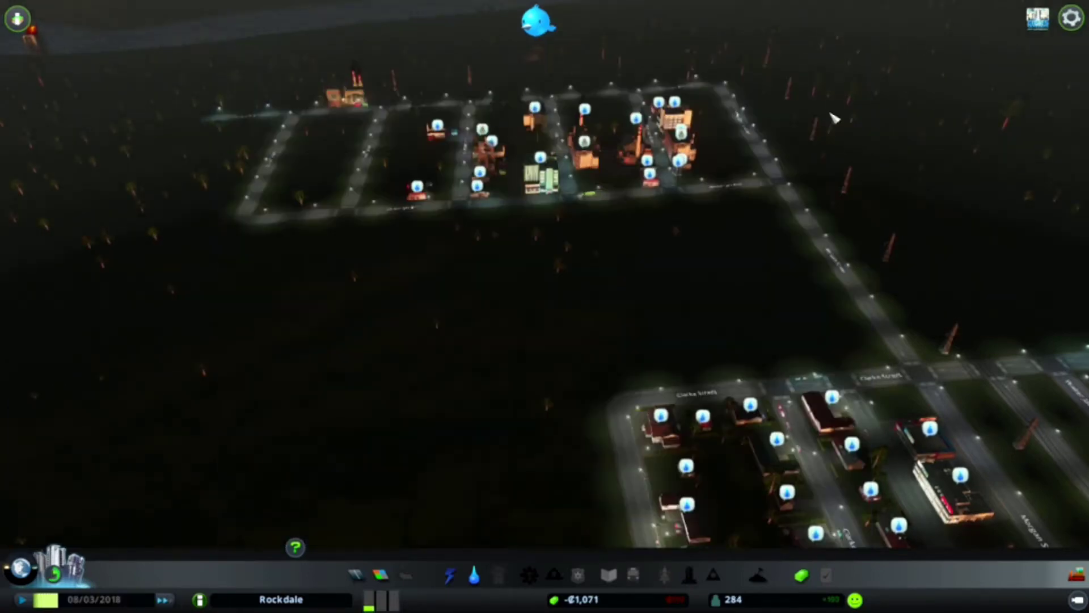
pyautogui.scroll(1, 683, 409)
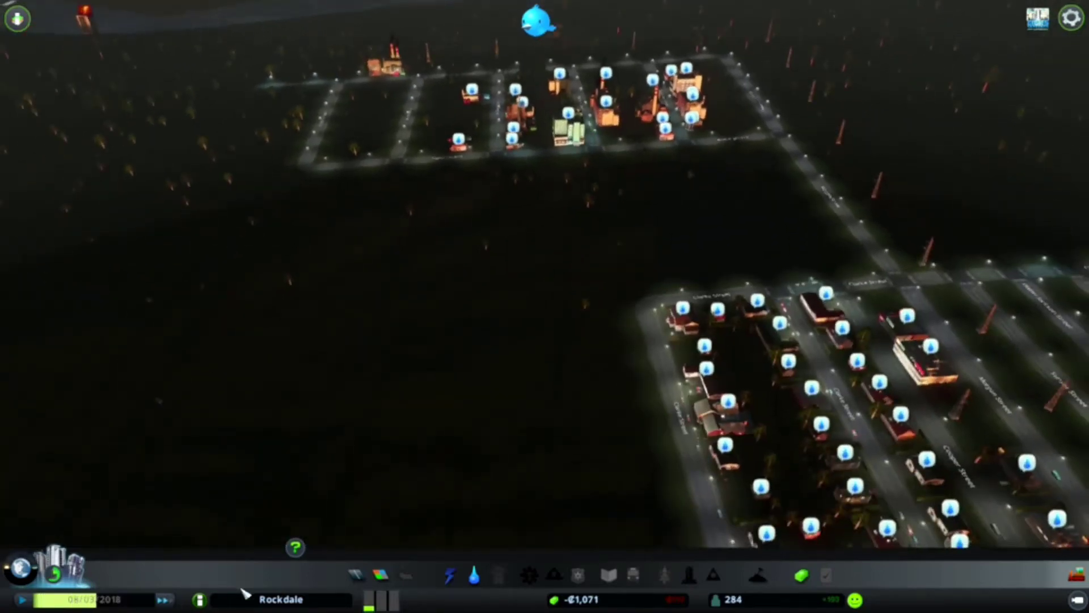
pyautogui.click(173, 601)
pyautogui.moveTo(766, 358)
pyautogui.mouseDown()
pyautogui.moveTo(615, 312)
pyautogui.moveTo(531, 415)
pyautogui.moveTo(574, 300)
pyautogui.mouseUp()
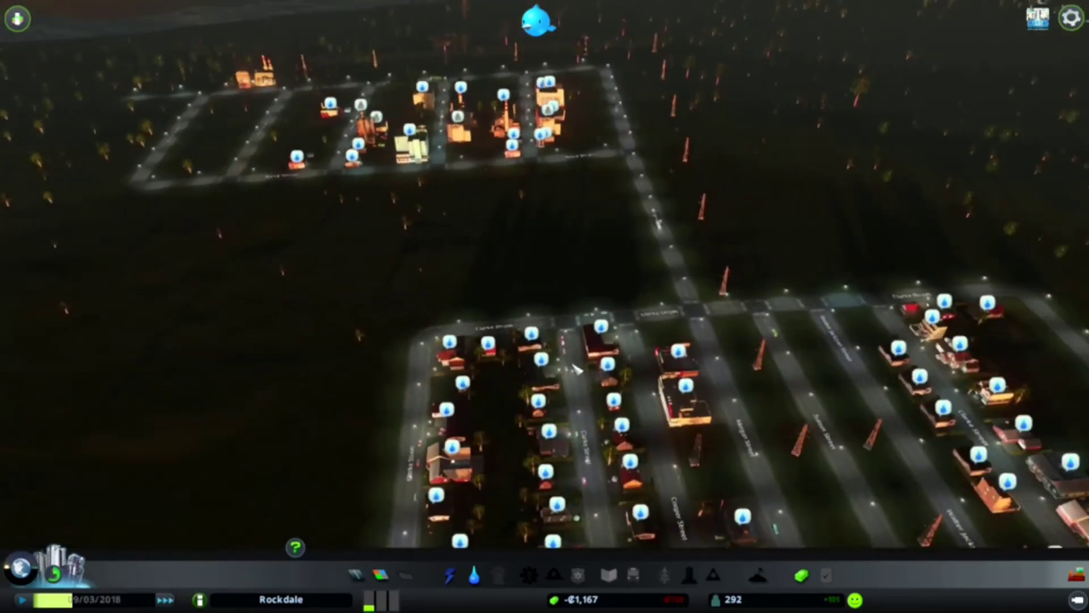
pyautogui.scroll(-3, 615, 312)
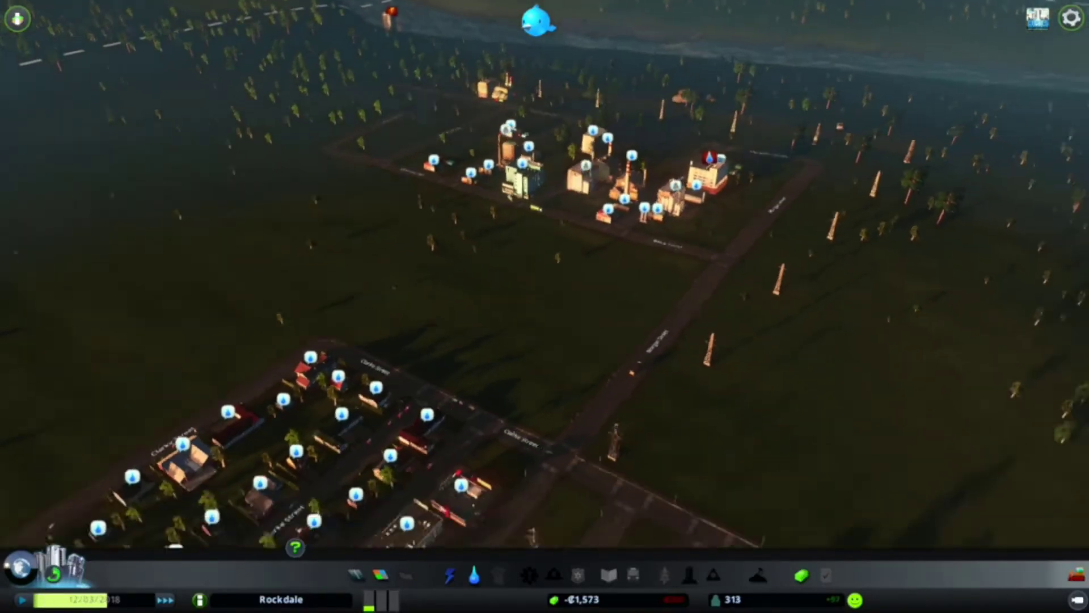
pyautogui.scroll(3, 676, 296)
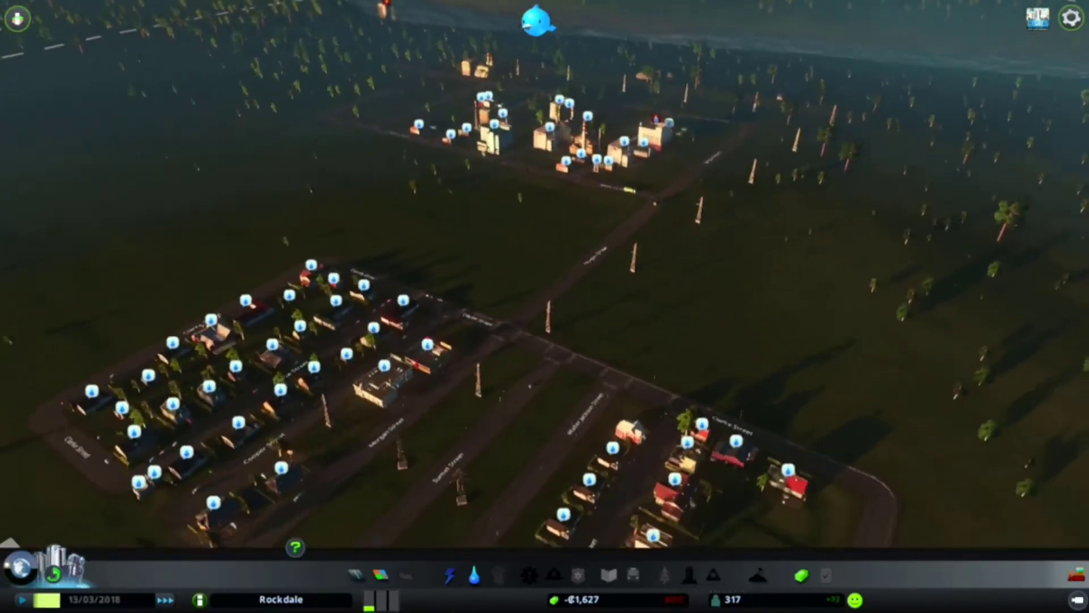
pyautogui.scroll(-3, 544, 341)
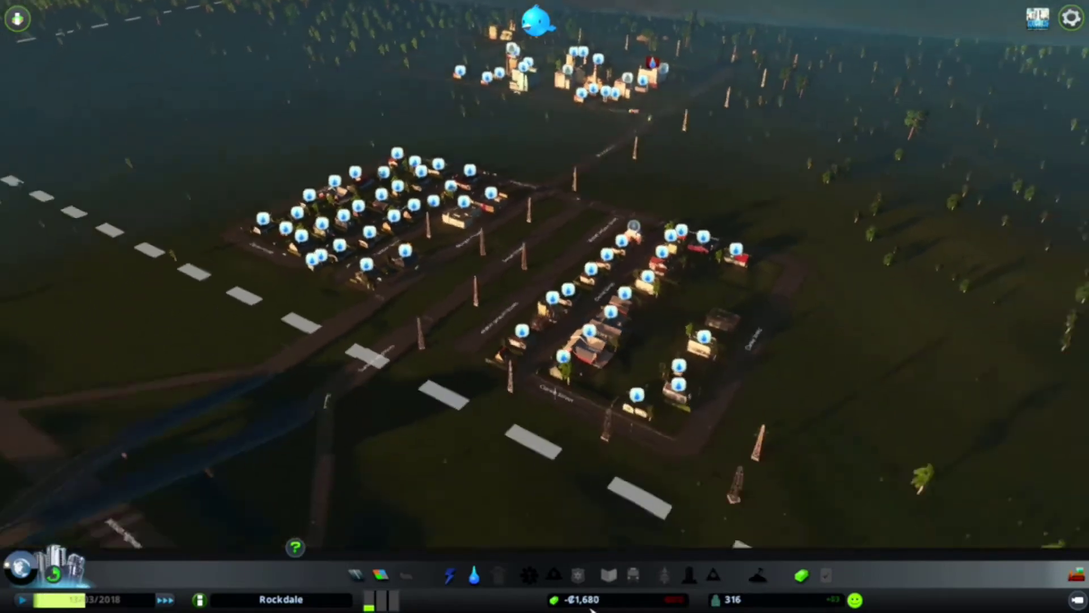
pyautogui.scroll(2, 544, 340)
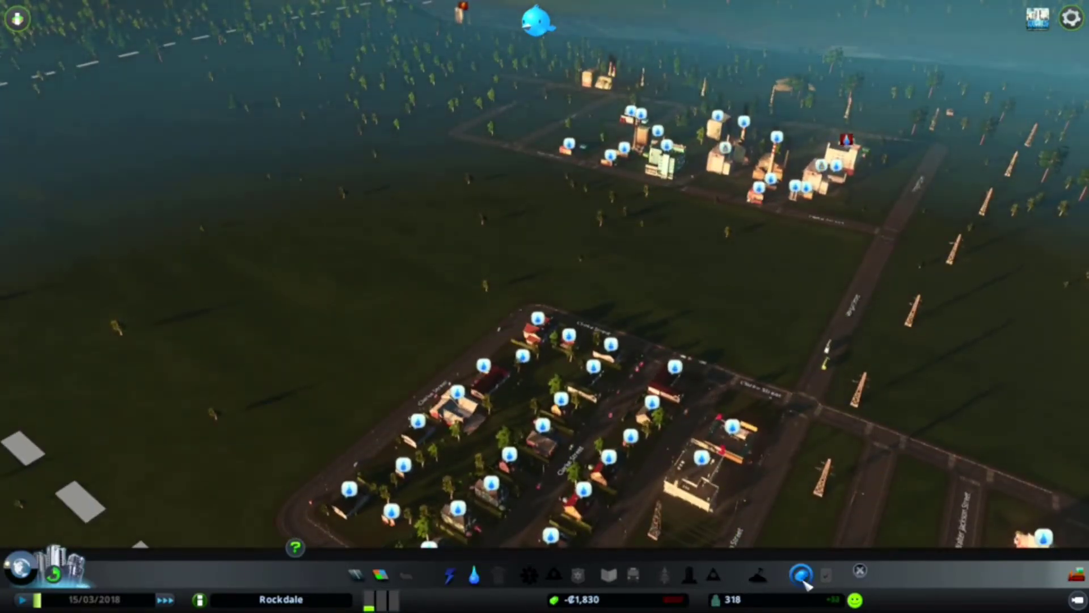
pyautogui.click(803, 575)
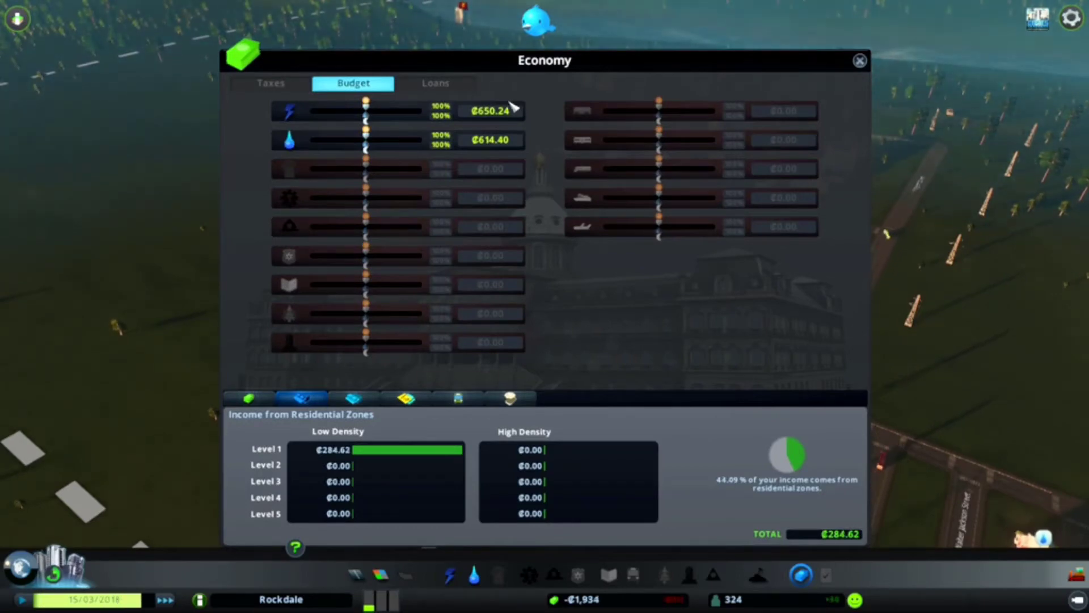
pyautogui.click(350, 399)
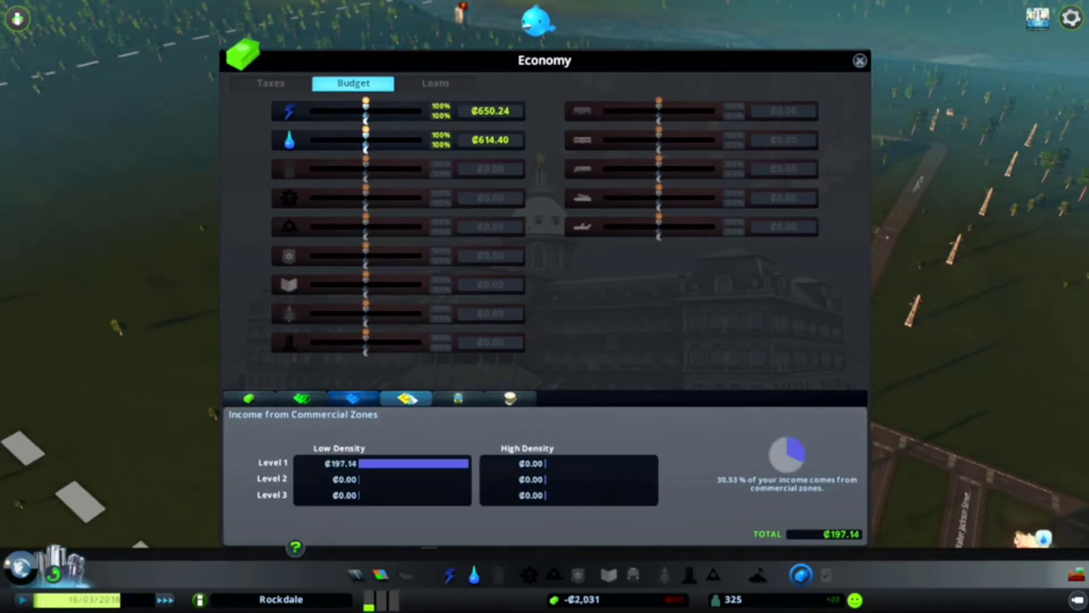
pyautogui.click(406, 399)
pyautogui.click(509, 399)
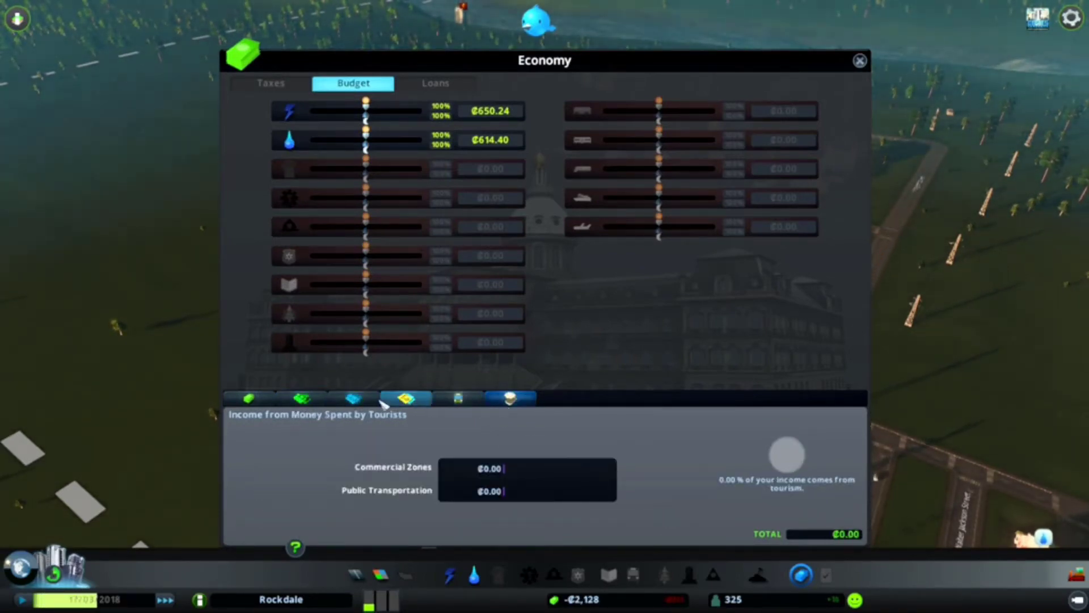
pyautogui.click(249, 399)
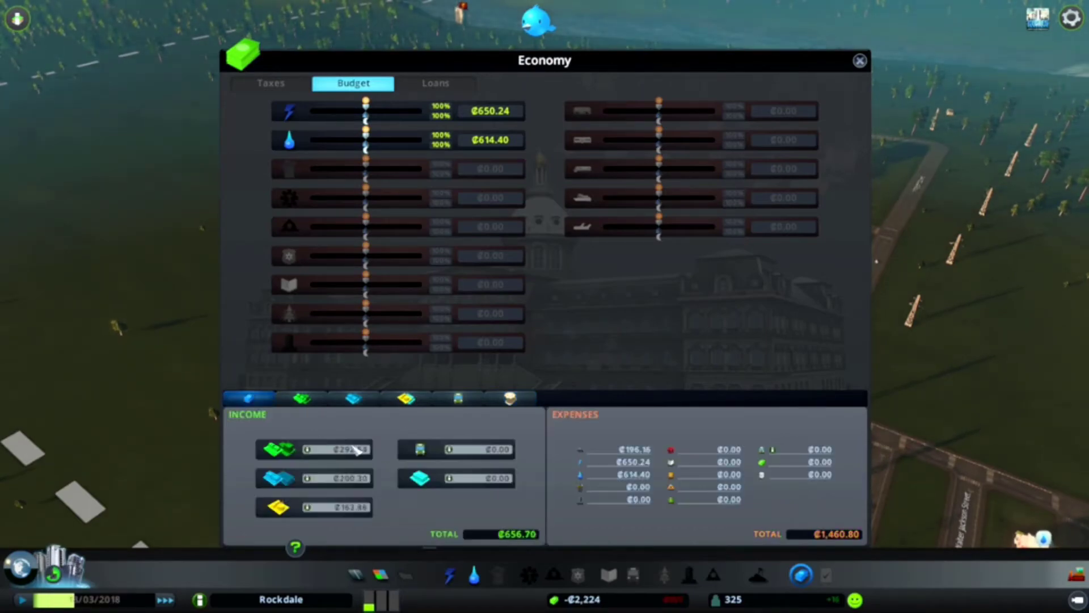
# Close the economy view and try a water pipe by the coal plant, refused for lack of money.
pyautogui.click(860, 64)
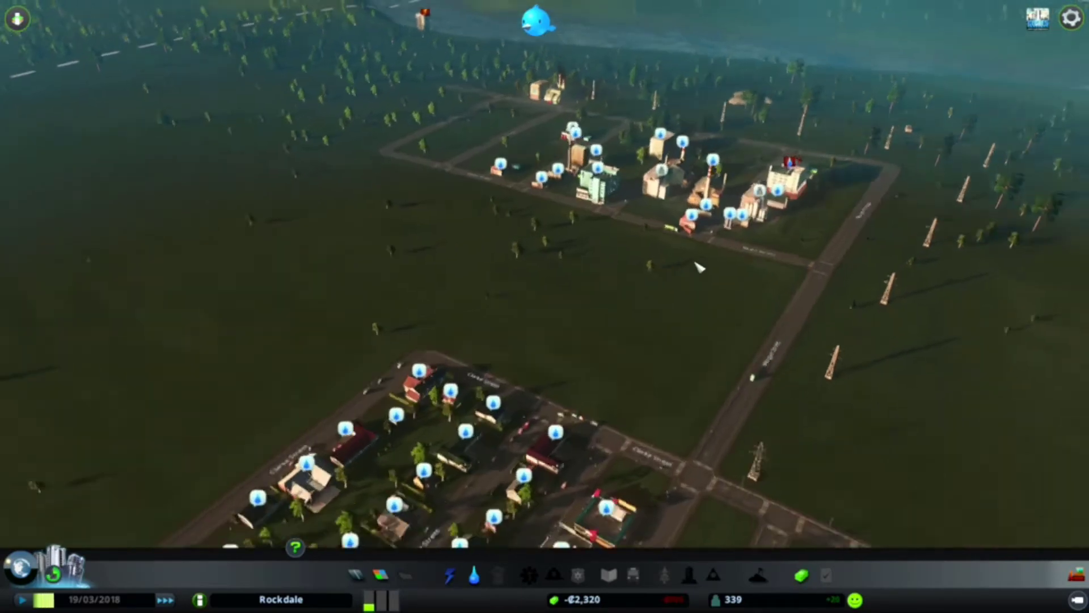
pyautogui.scroll(5, 542, 312)
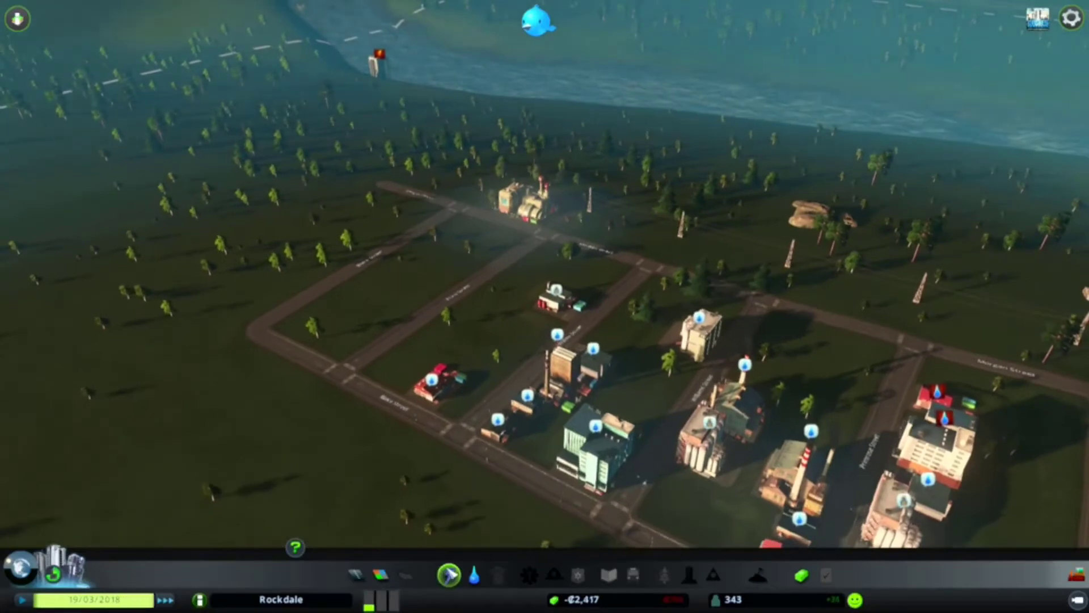
pyautogui.click(474, 577)
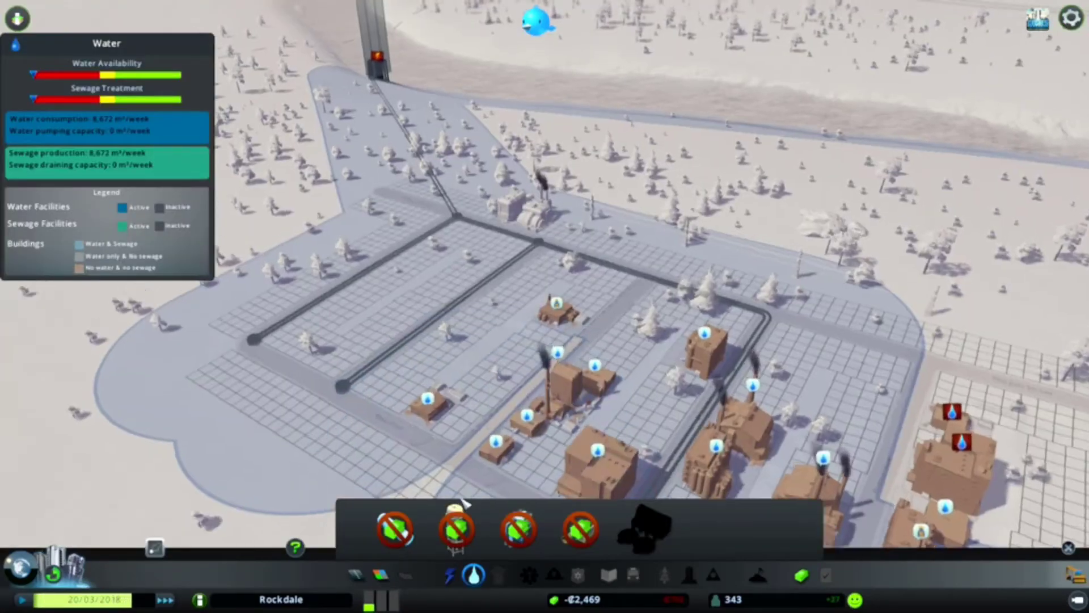
pyautogui.scroll(5, 525, 256)
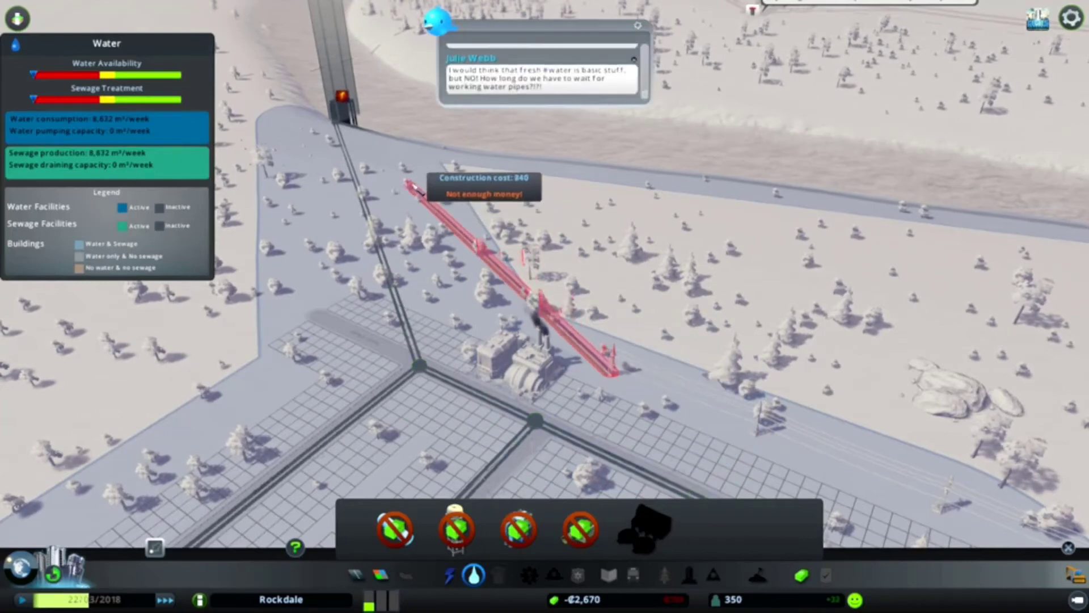
pyautogui.click(381, 575)
pyautogui.click(381, 577)
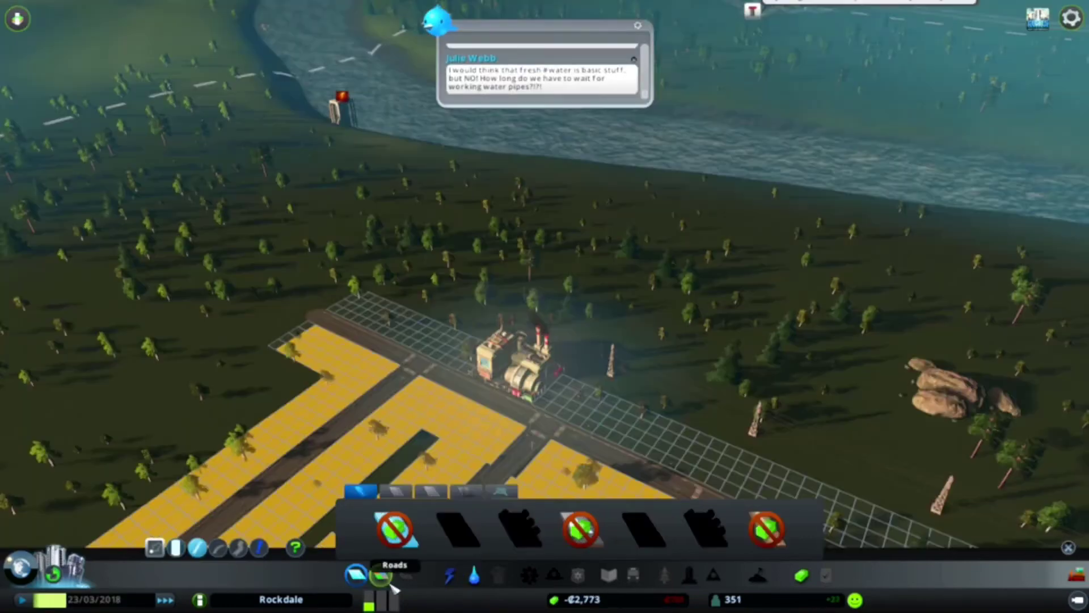
# Show electricity coverage over the districts, then dismiss the overlay with Esc.
pyautogui.click(451, 576)
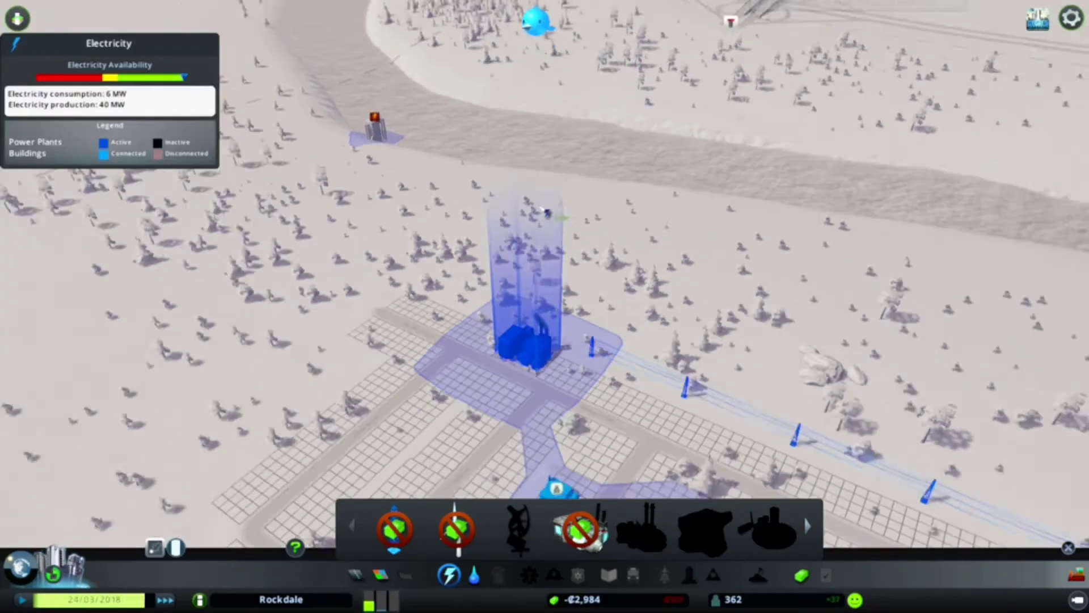
pyautogui.scroll(-5, 611, 382)
pyautogui.scroll(3, 611, 439)
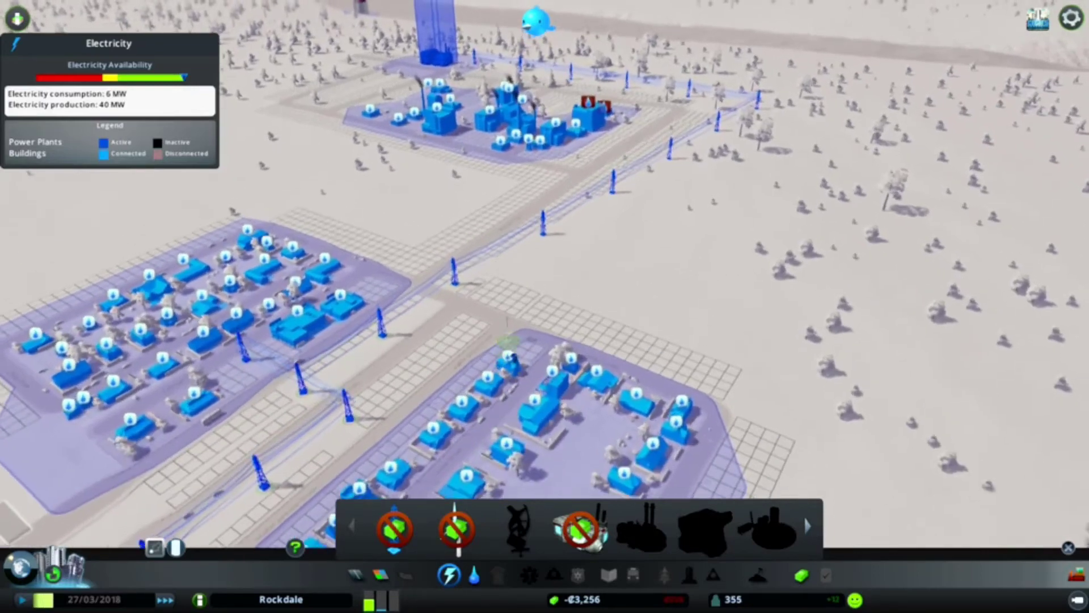
pyautogui.scroll(-4, 453, 377)
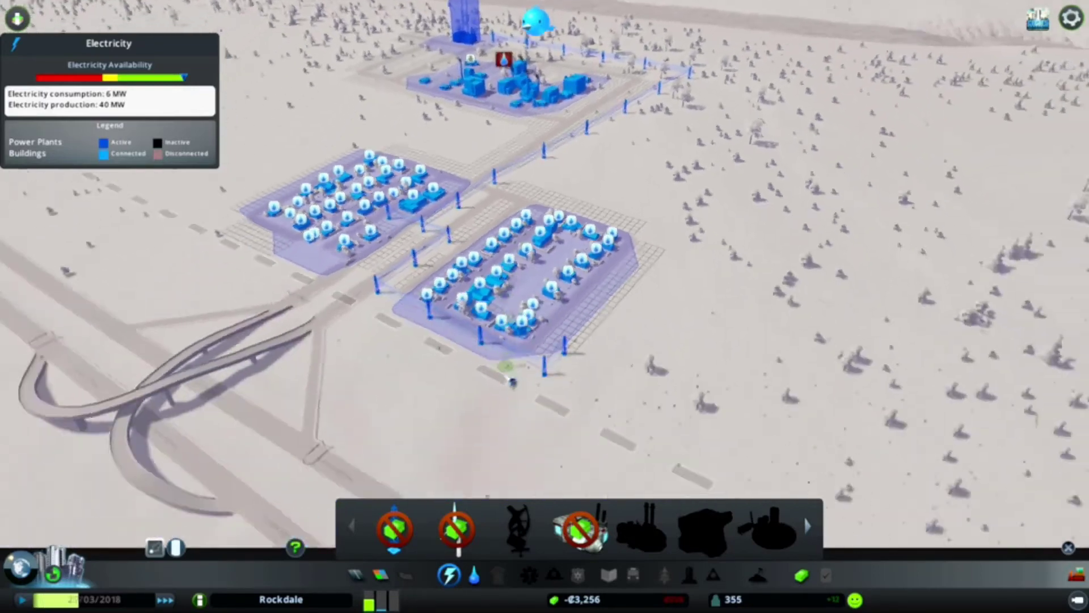
pyautogui.press('Escape')
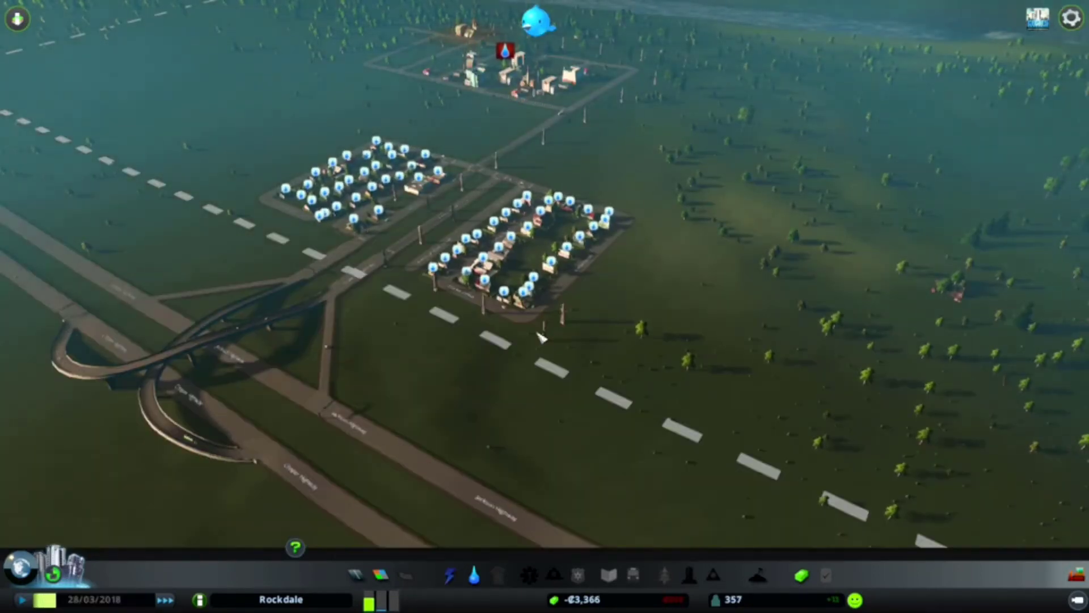
pyautogui.scroll(-4, 545, 307)
pyautogui.scroll(4, 546, 307)
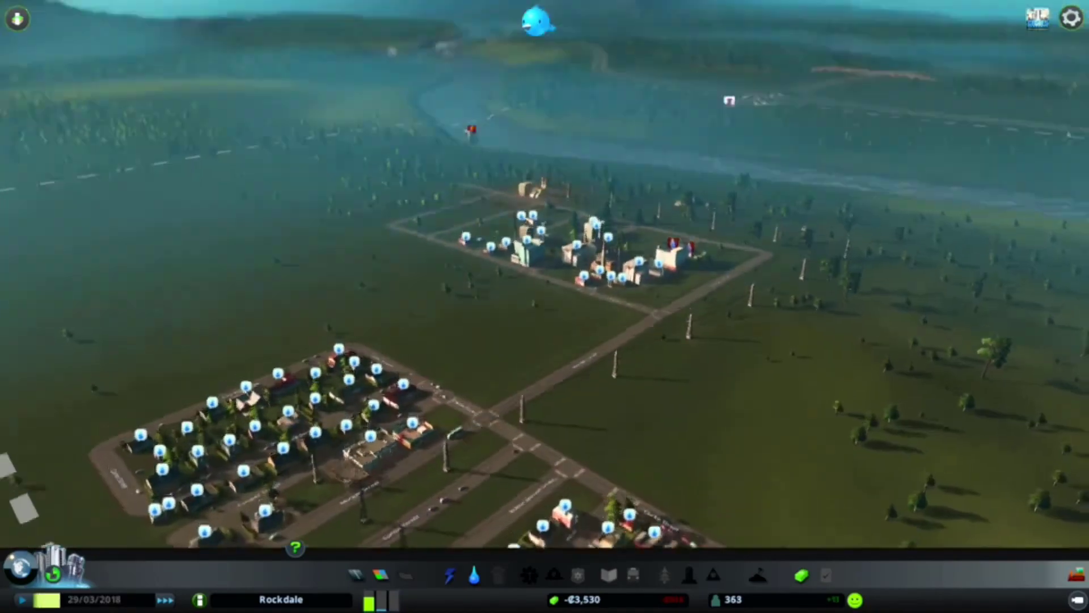
pyautogui.scroll(4, 545, 307)
pyautogui.scroll(3, 545, 307)
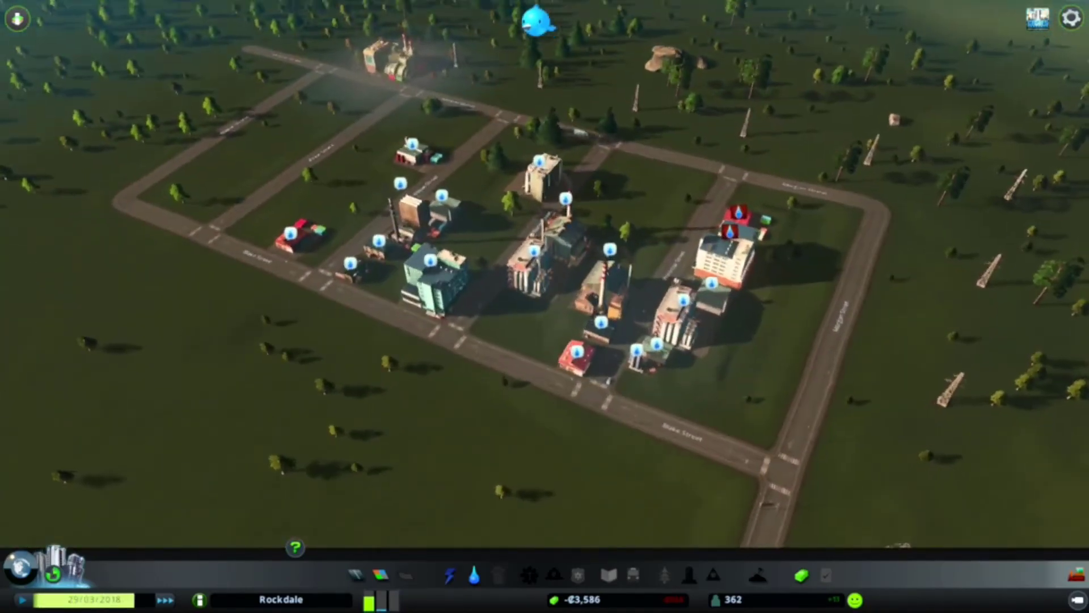
pyautogui.scroll(-3, 511, 366)
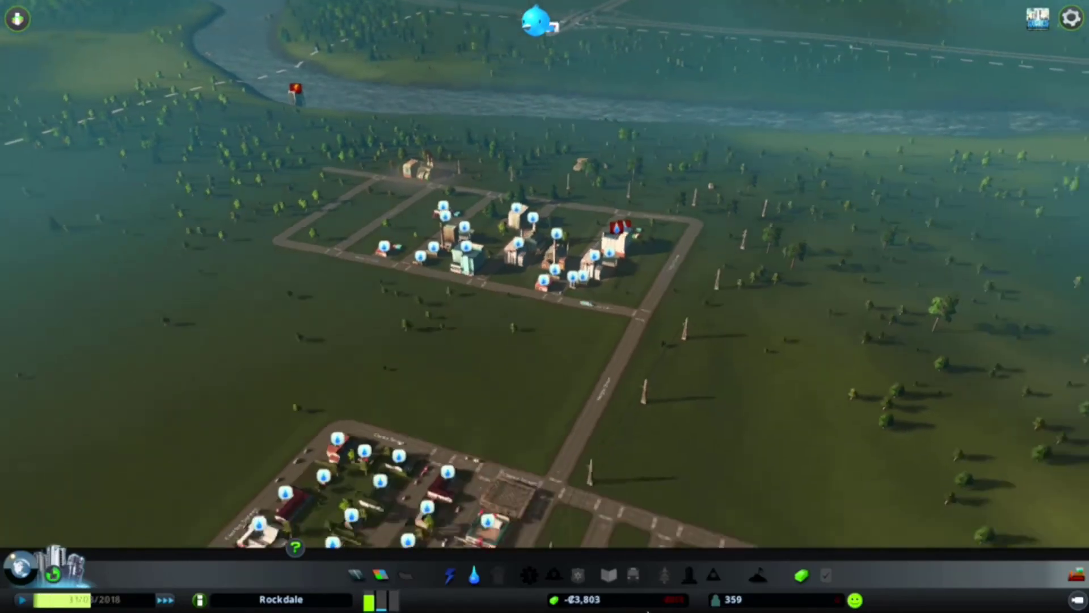
pyautogui.press('s')
pyautogui.press('s')
pyautogui.press('s')
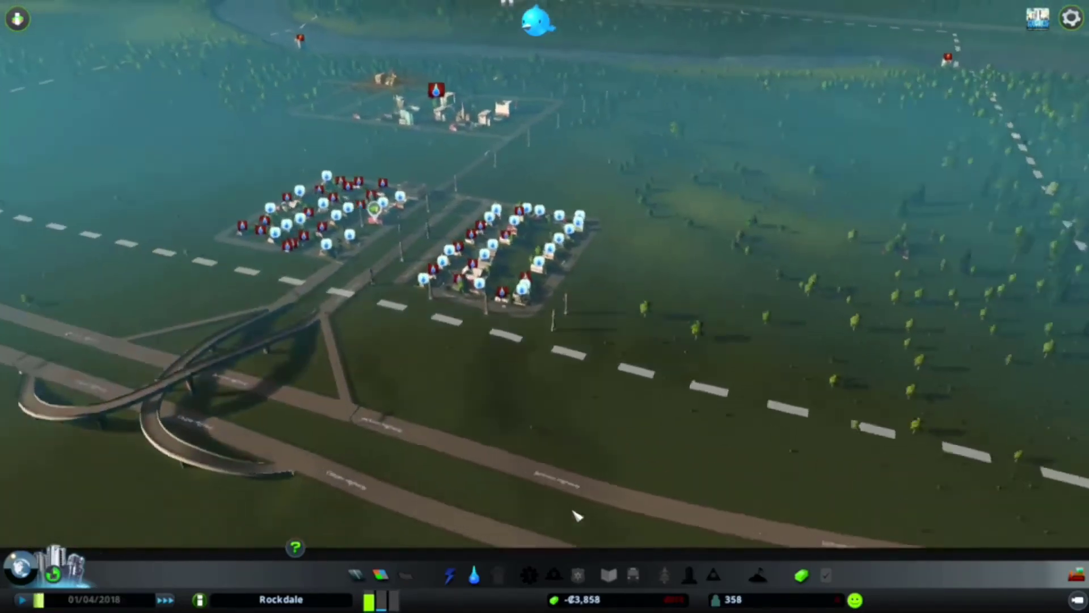
pyautogui.scroll(3, 576, 515)
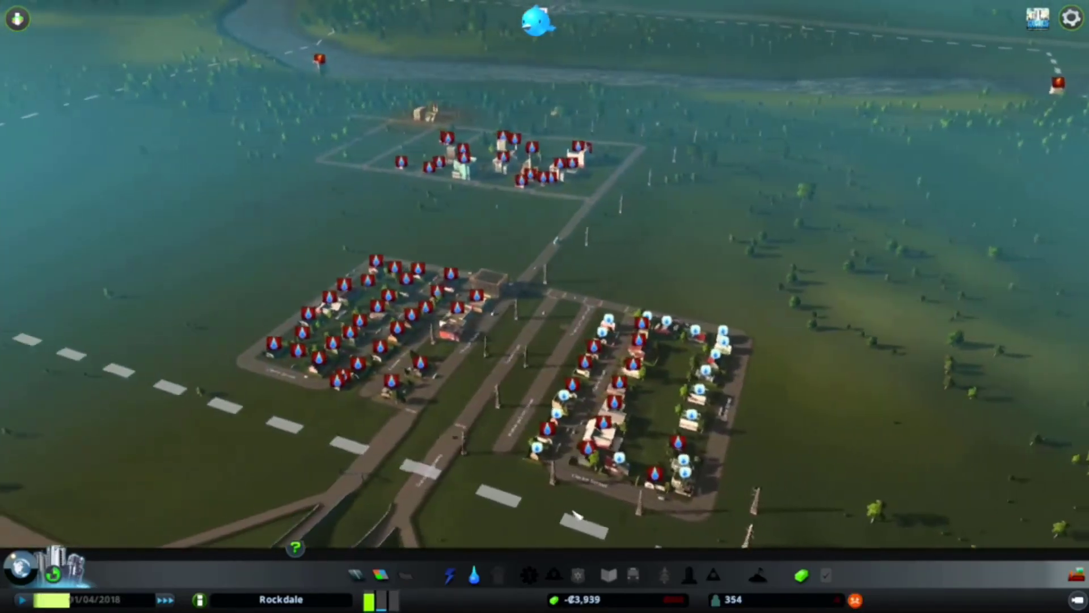
pyautogui.scroll(2, 576, 516)
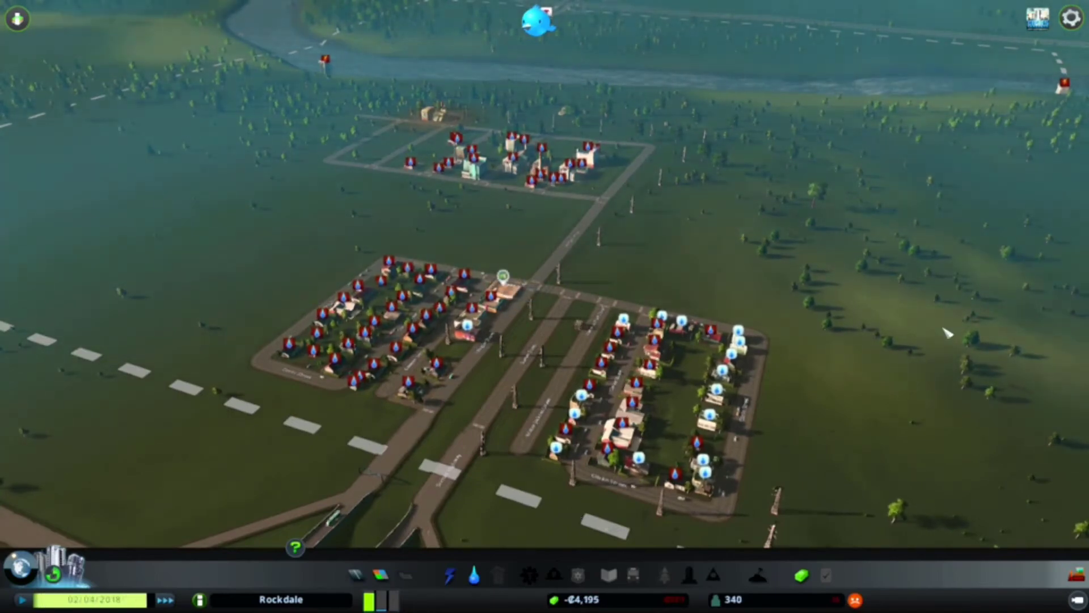
pyautogui.press('d')
pyautogui.press('d')
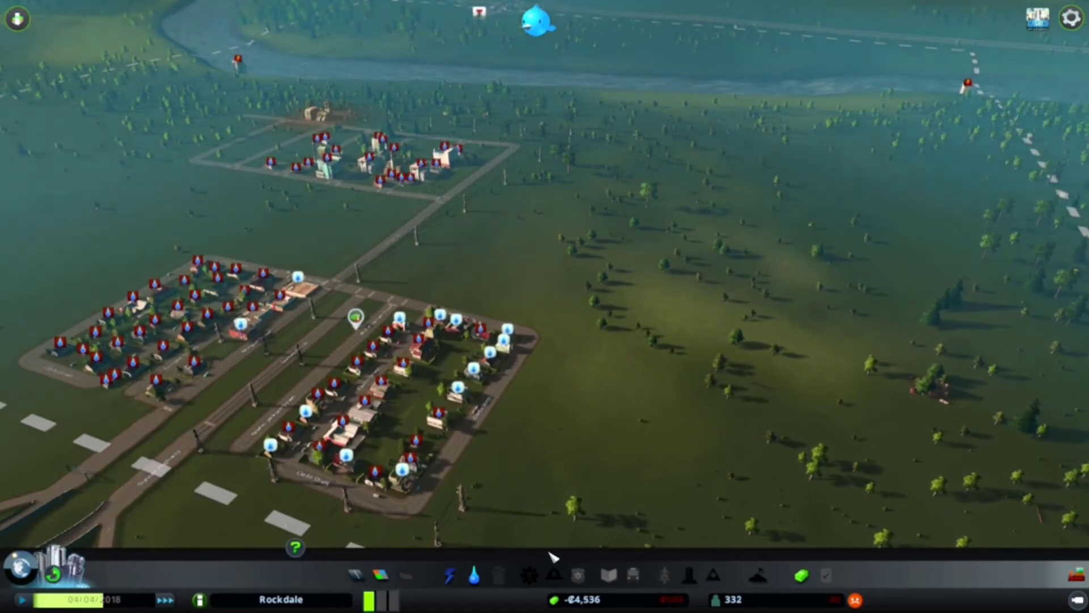
pyautogui.press('a')
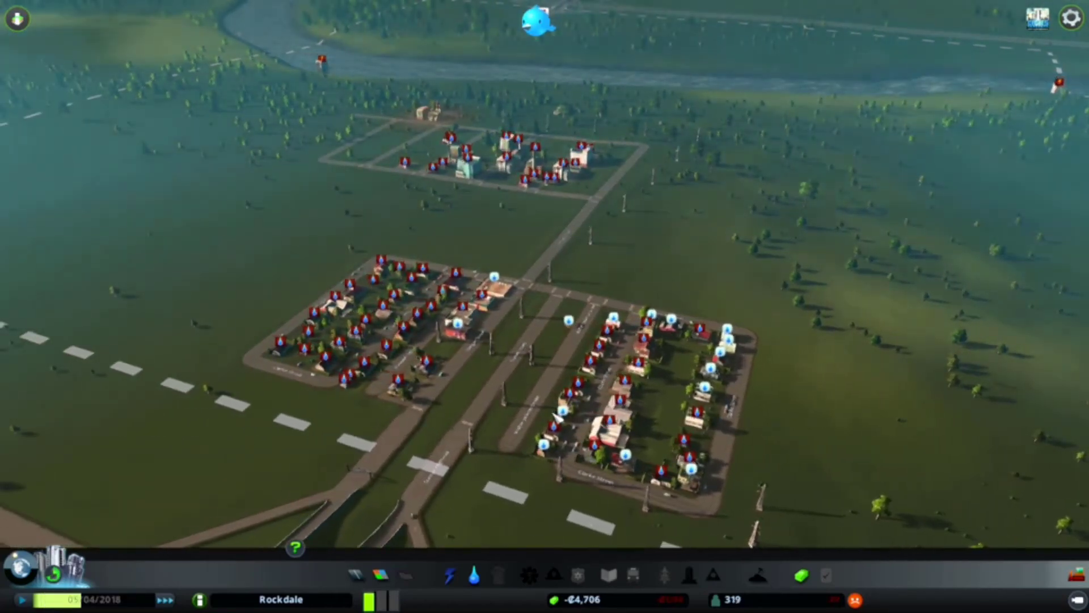